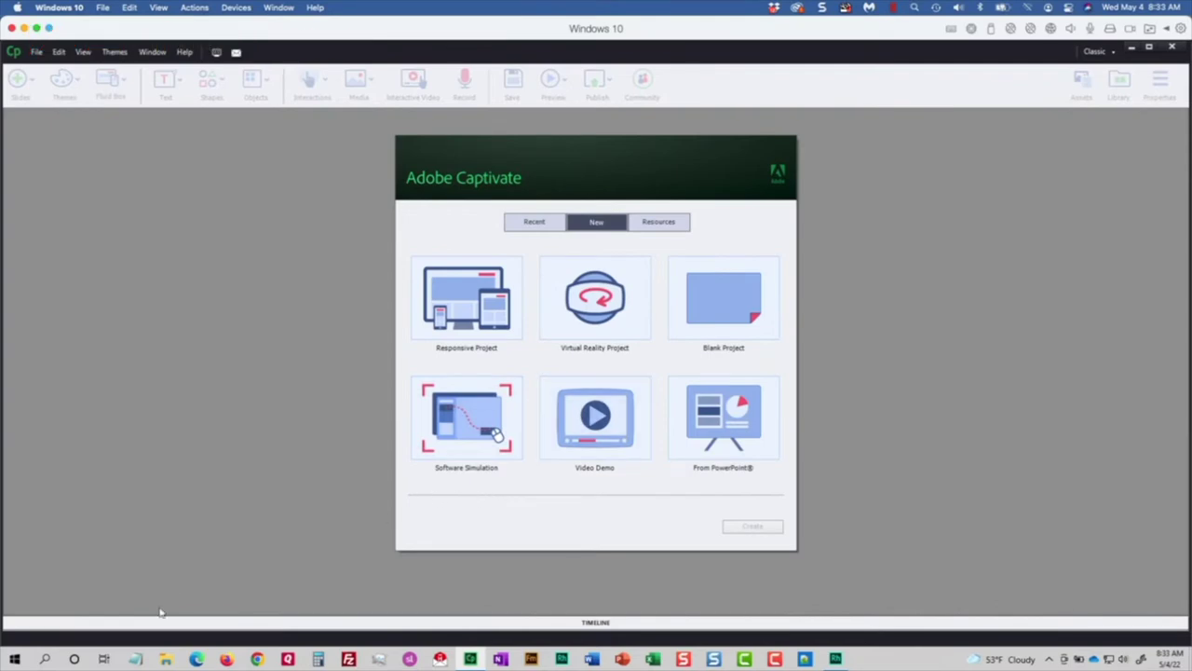
Step: Open Notepad and enter the text "Change my page orientation." in the blank document
{"action": "left_click", "coordinate": [135, 658]}
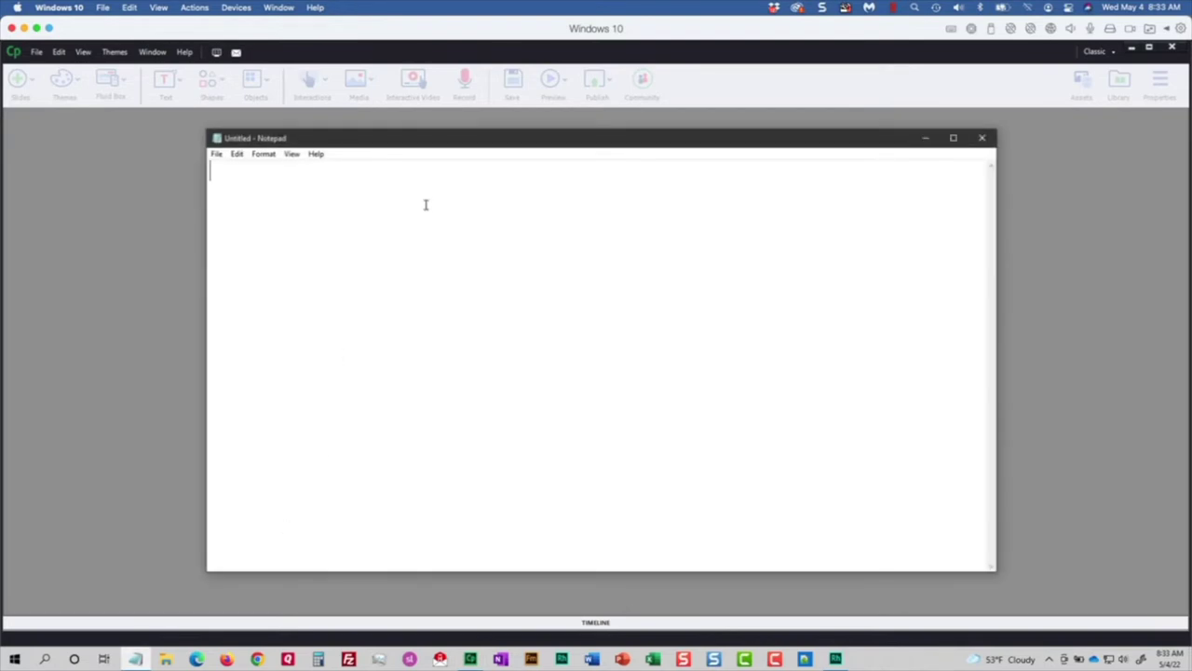
{"action": "type", "text": "Change my "}
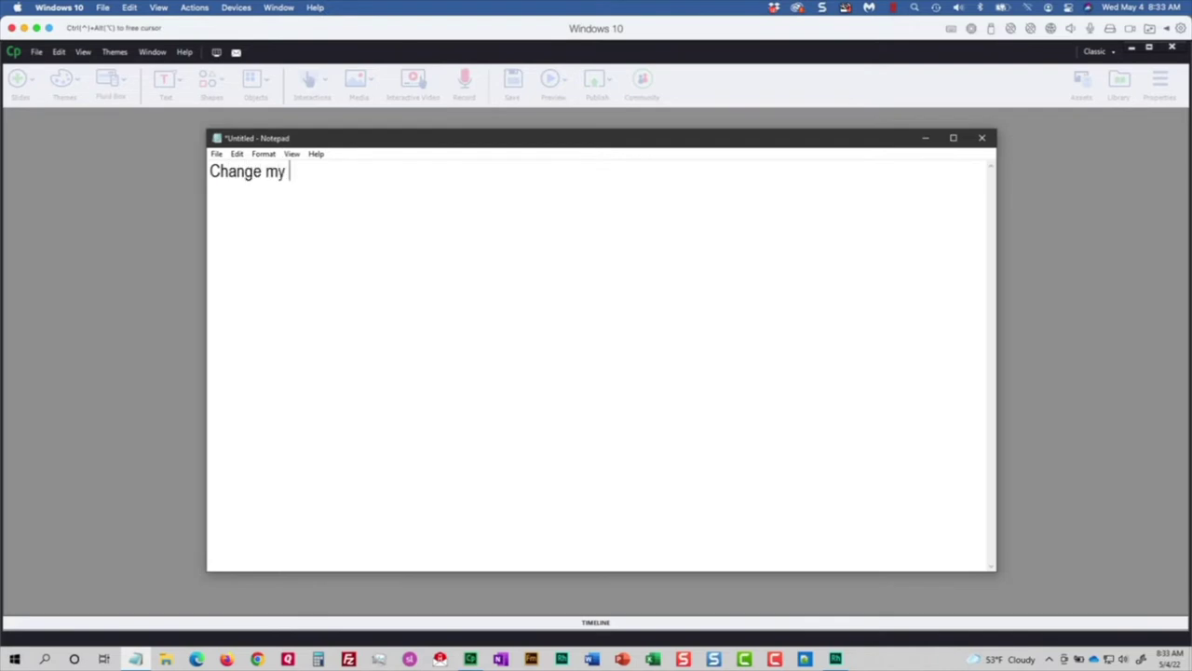
{"action": "type", "text": "page orient"}
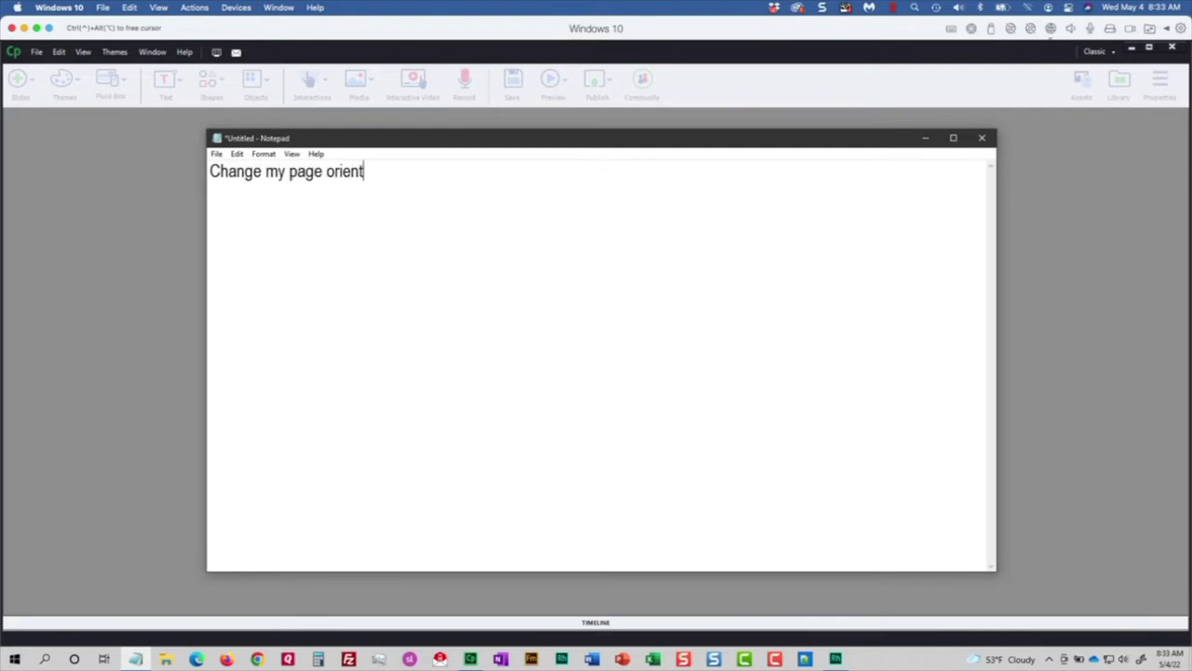
{"action": "type", "text": "ation."}
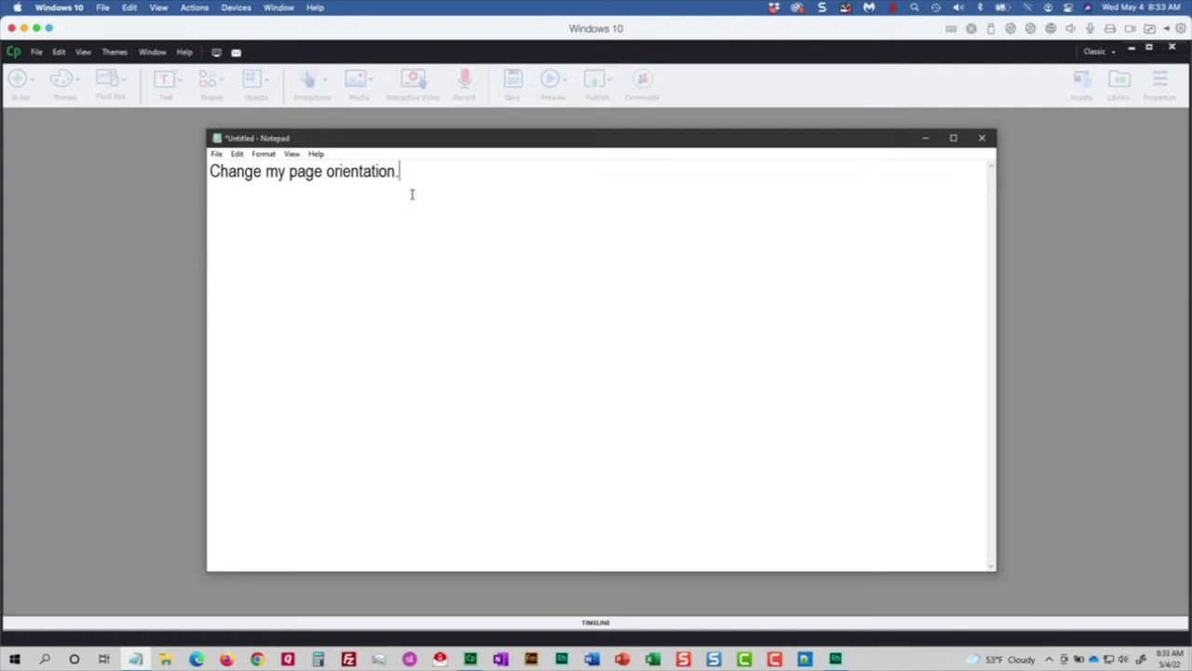
Step: Set the Notepad document's page orientation to Landscape in the page setup
{"action": "left_click", "coordinate": [216, 155]}
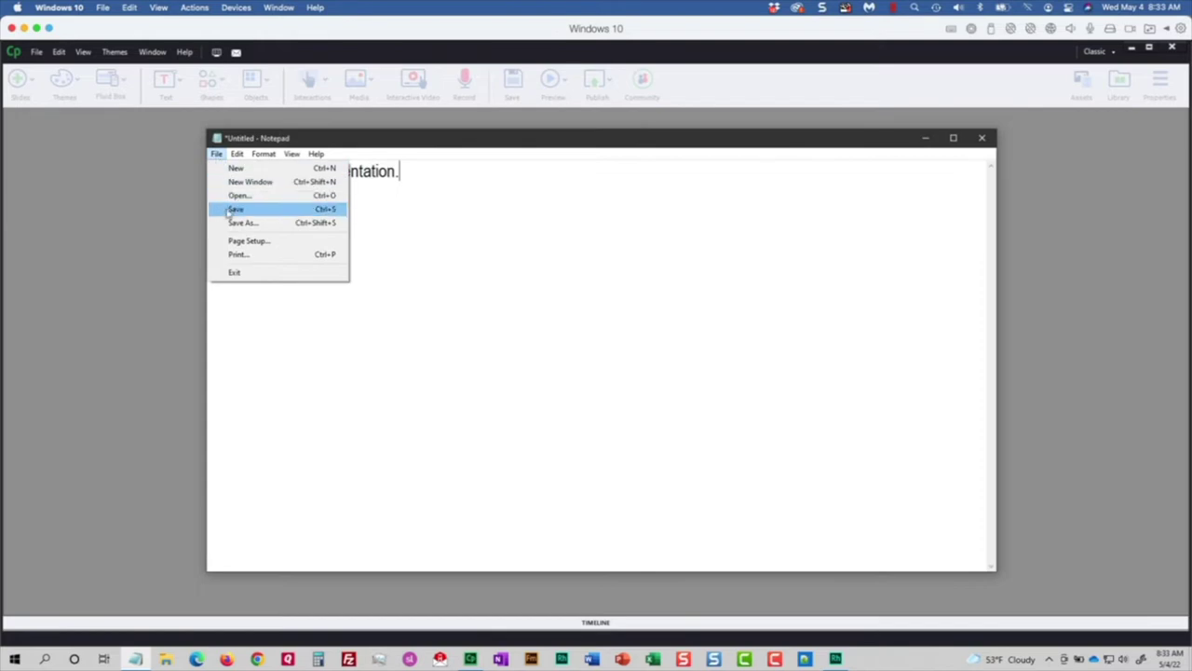
{"action": "left_click", "coordinate": [235, 240]}
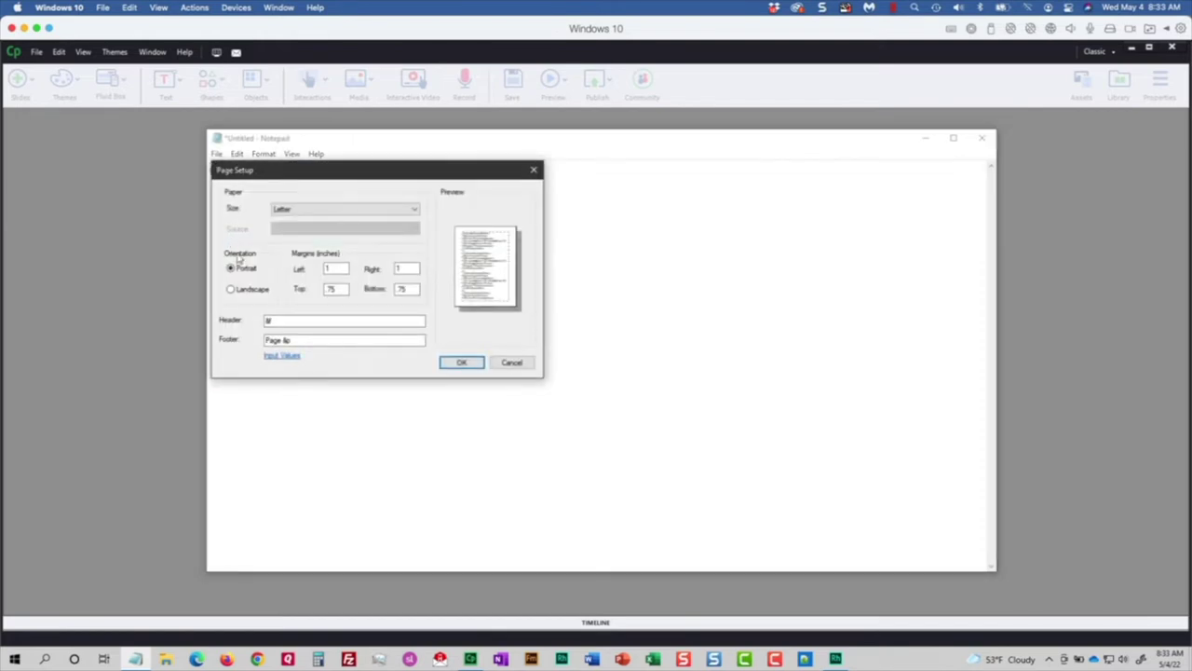
{"action": "left_click", "coordinate": [231, 290]}
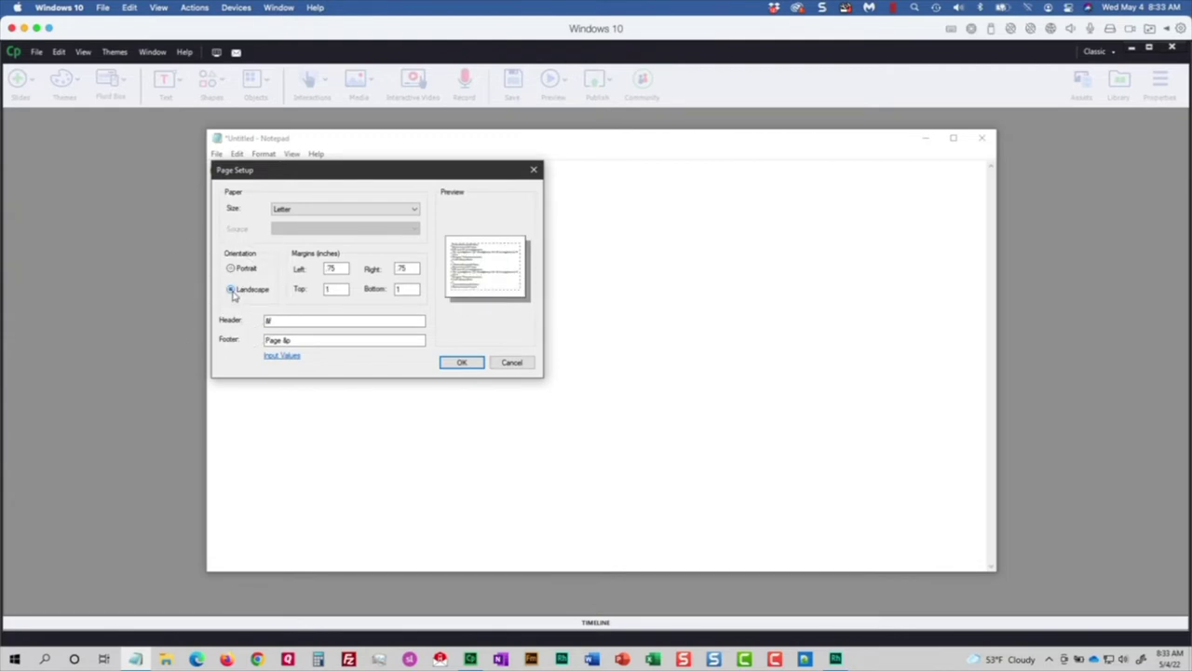
{"action": "left_click", "coordinate": [460, 362]}
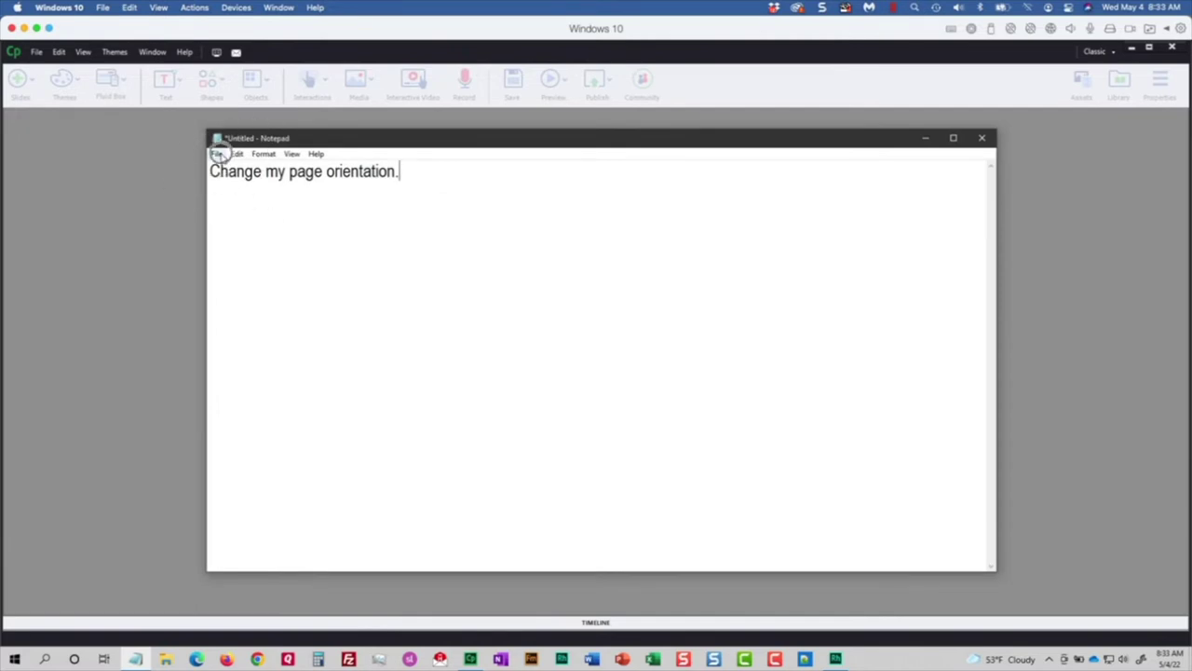
Step: Set the Notepad document's page orientation back to Portrait in the page setup
{"action": "left_click", "coordinate": [218, 154]}
{"action": "left_click", "coordinate": [235, 240]}
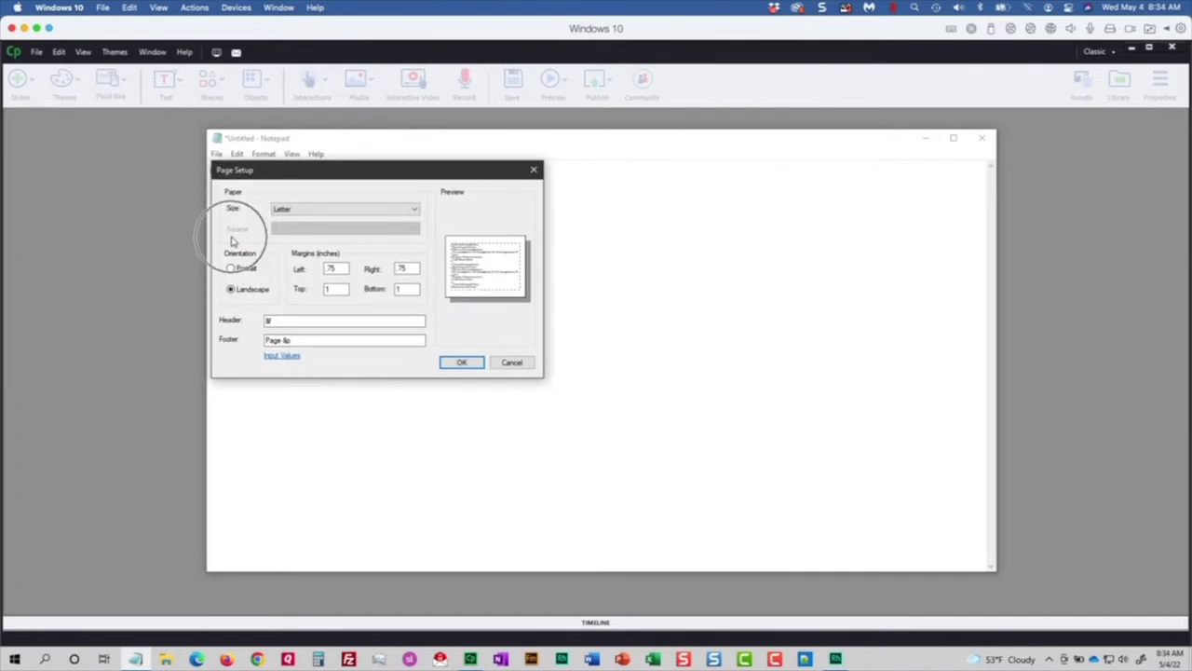
{"action": "left_click", "coordinate": [231, 270]}
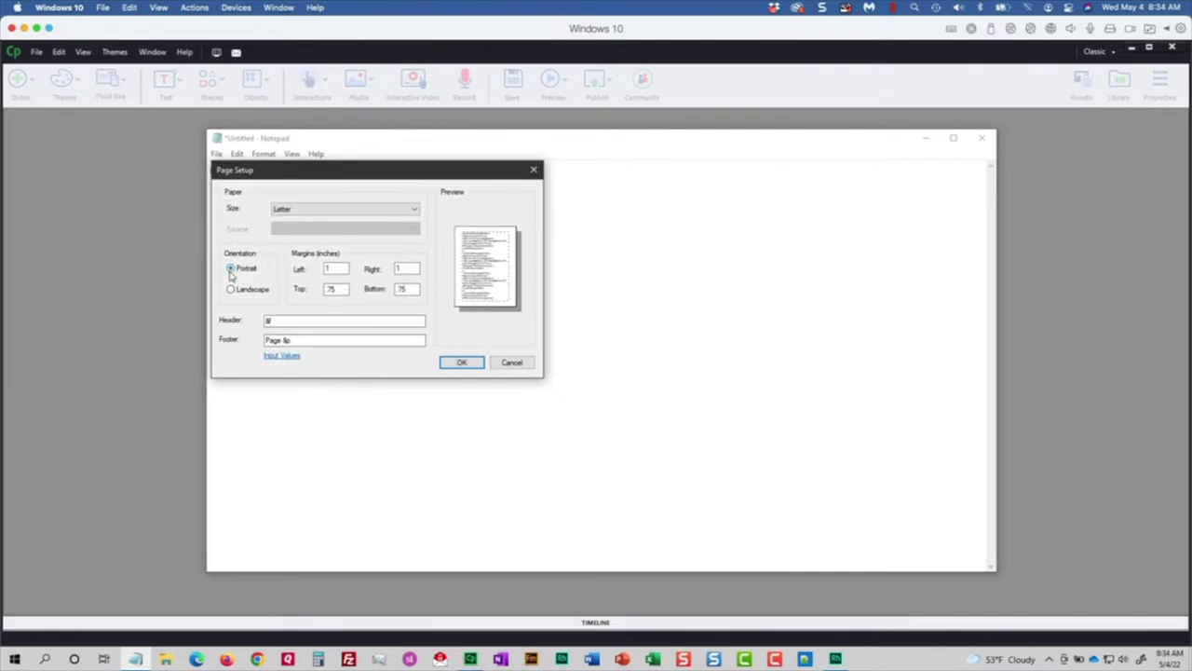
{"action": "left_click", "coordinate": [448, 363]}
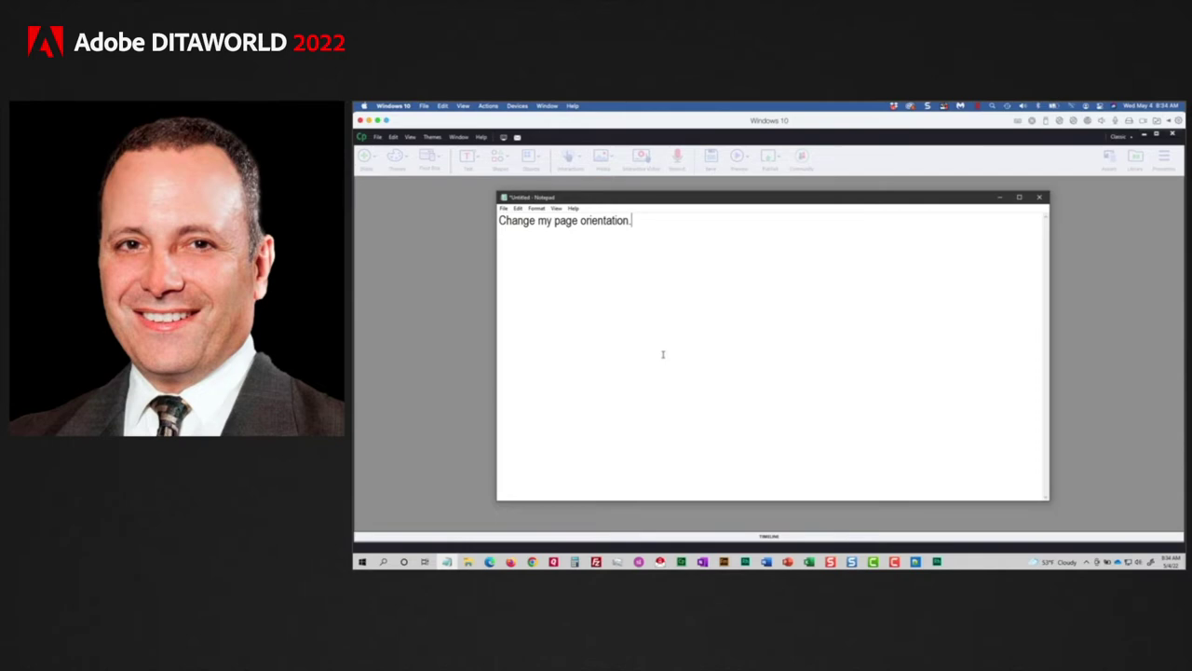
Step: Switch to Adobe Captivate, start a new Software Simulation, and set the custom screen capture area to 1280 x 720
{"action": "key", "text": "alt+Tab"}
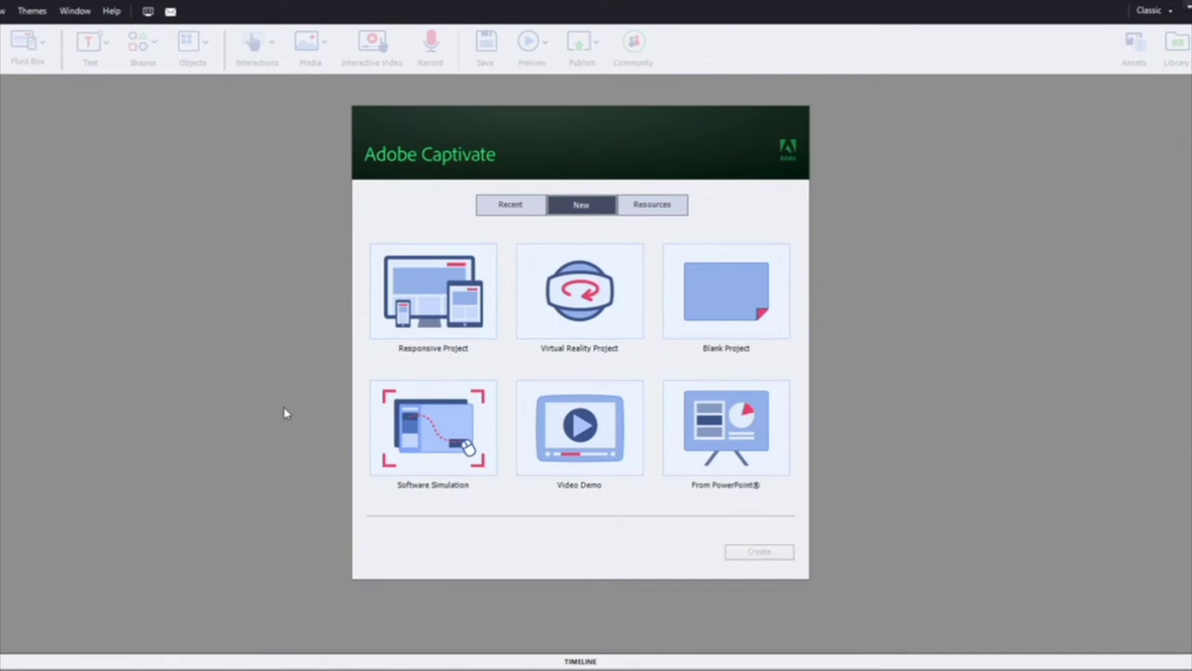
{"action": "double_click", "coordinate": [407, 425]}
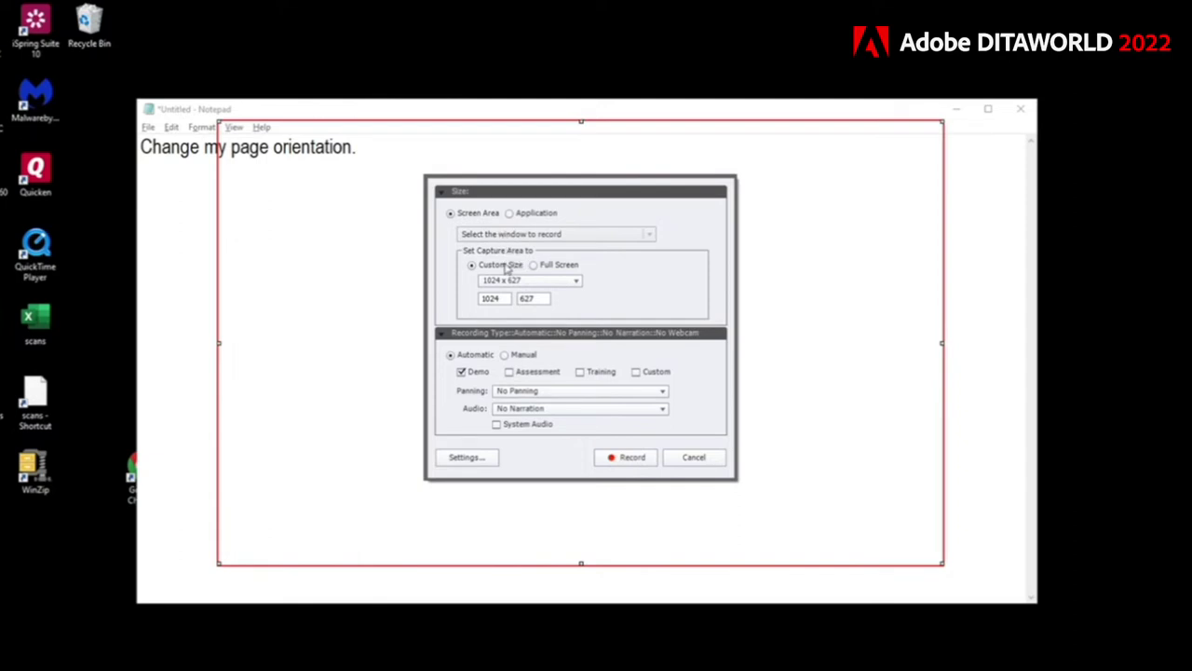
{"action": "left_click", "coordinate": [531, 283]}
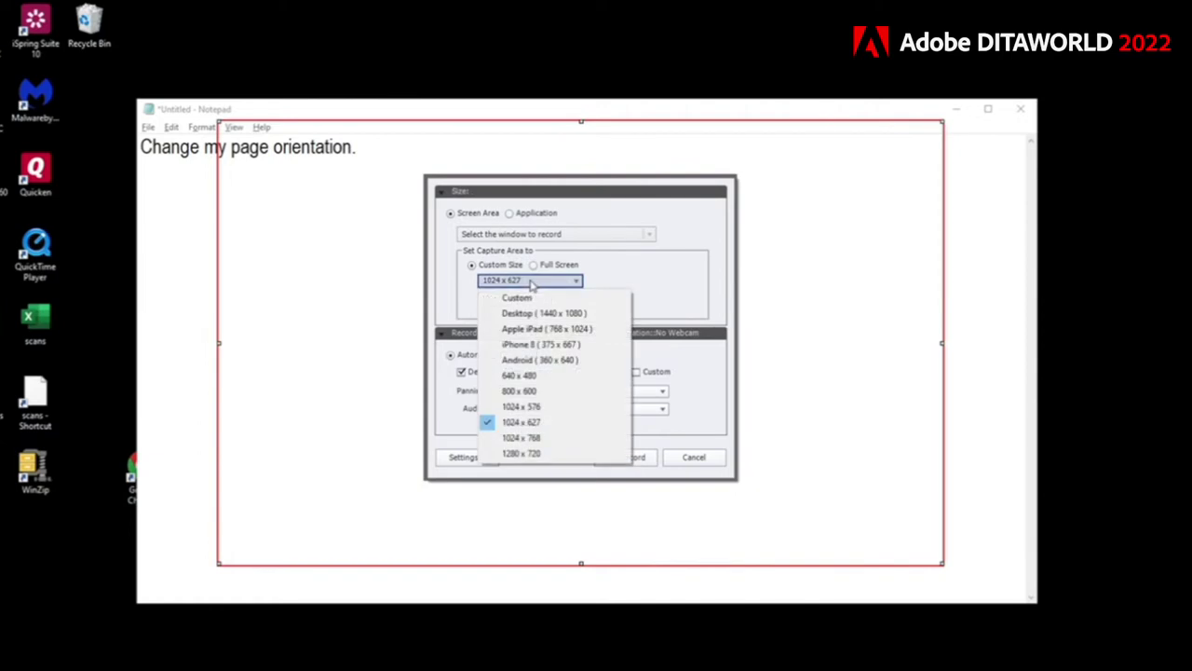
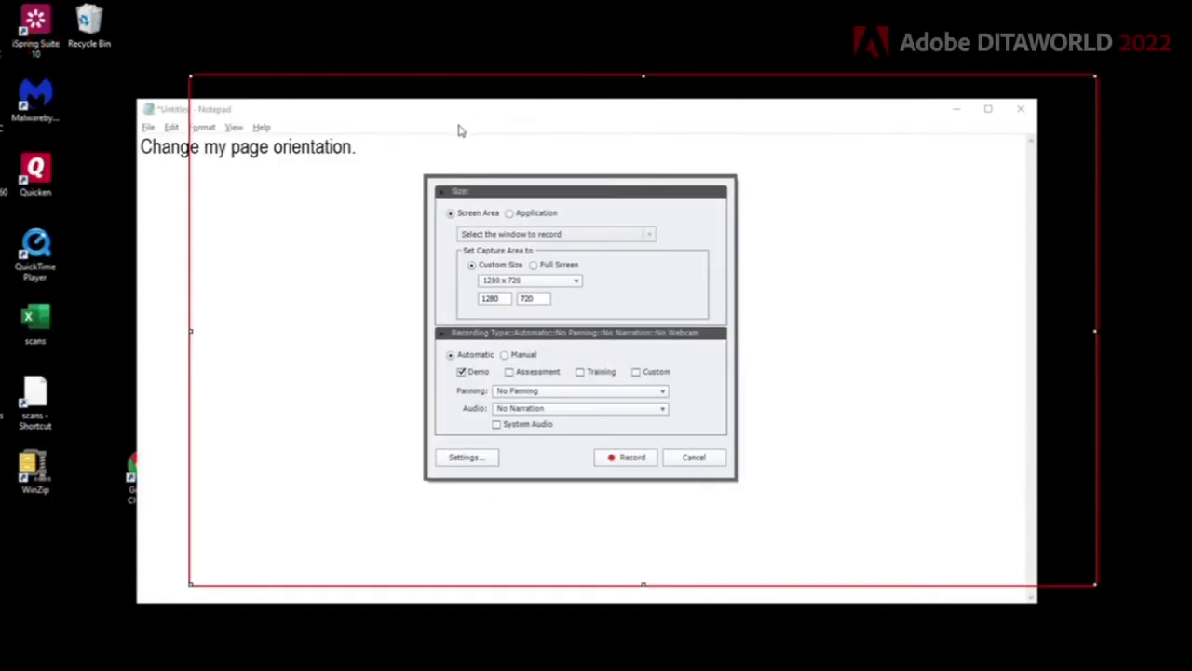
Step: Move and resize the Notepad window by hand so its edges match the red capture area
{"action": "left_click", "coordinate": [475, 126]}
{"action": "left_click_drag", "start_coordinate": [475, 119], "coordinate": [533, 96]}
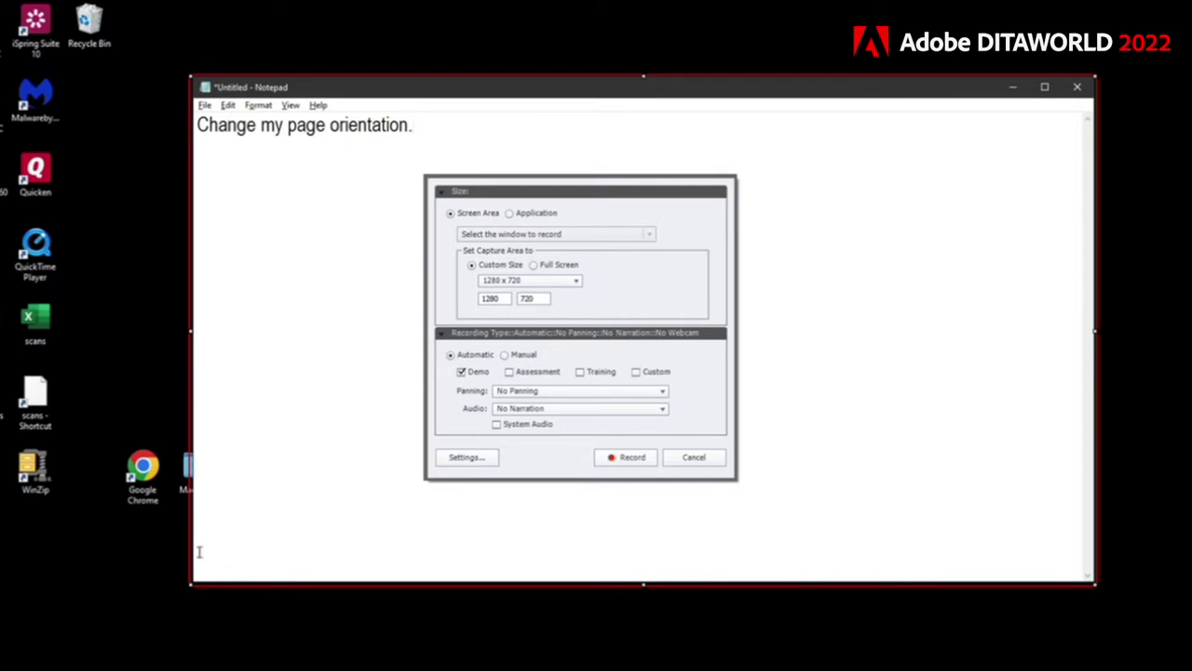
{"action": "left_click_drag", "start_coordinate": [193, 551], "coordinate": [187, 553]}
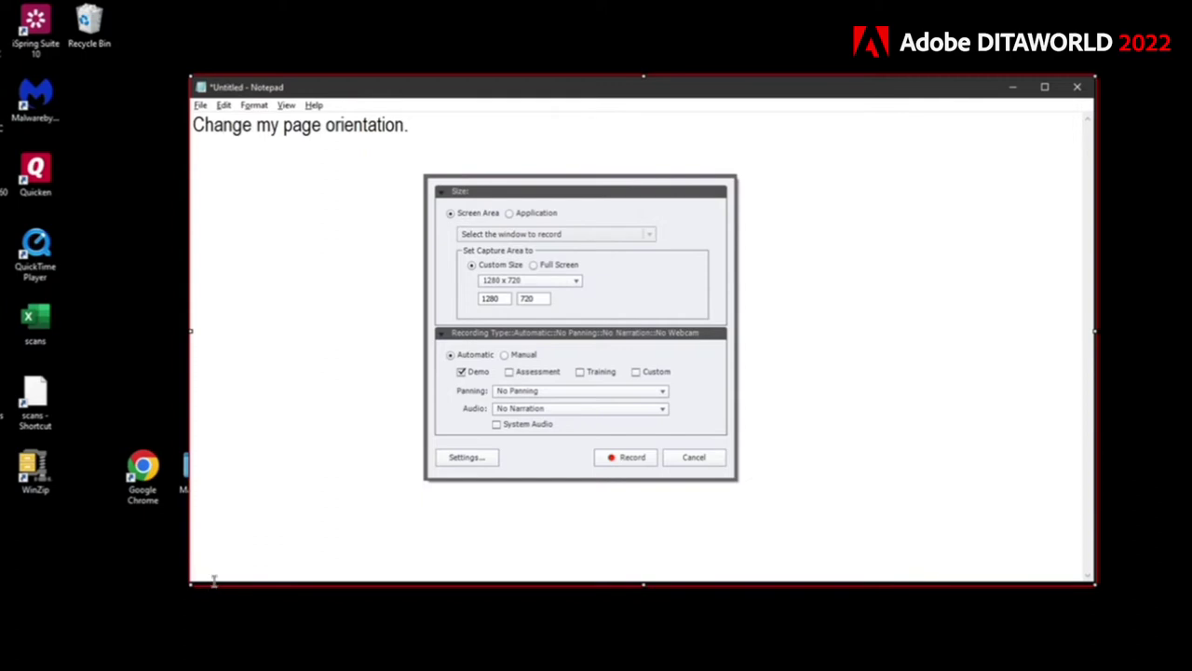
{"action": "left_click_drag", "start_coordinate": [212, 581], "coordinate": [212, 584]}
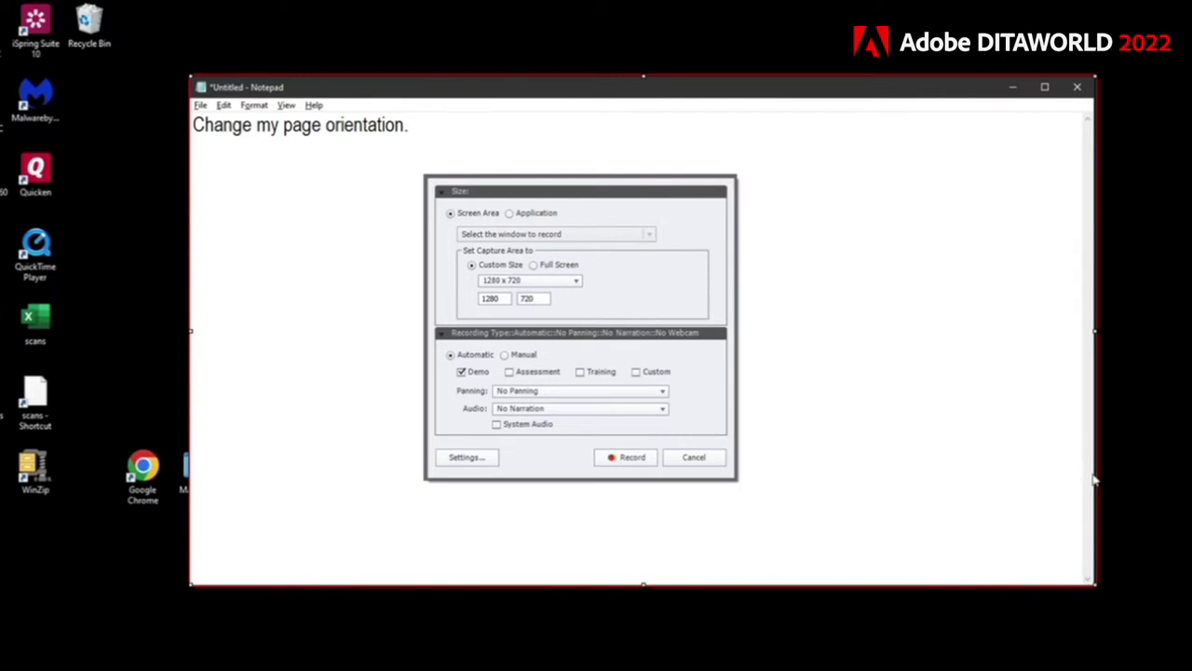
{"action": "left_click_drag", "start_coordinate": [1090, 475], "coordinate": [1093, 474]}
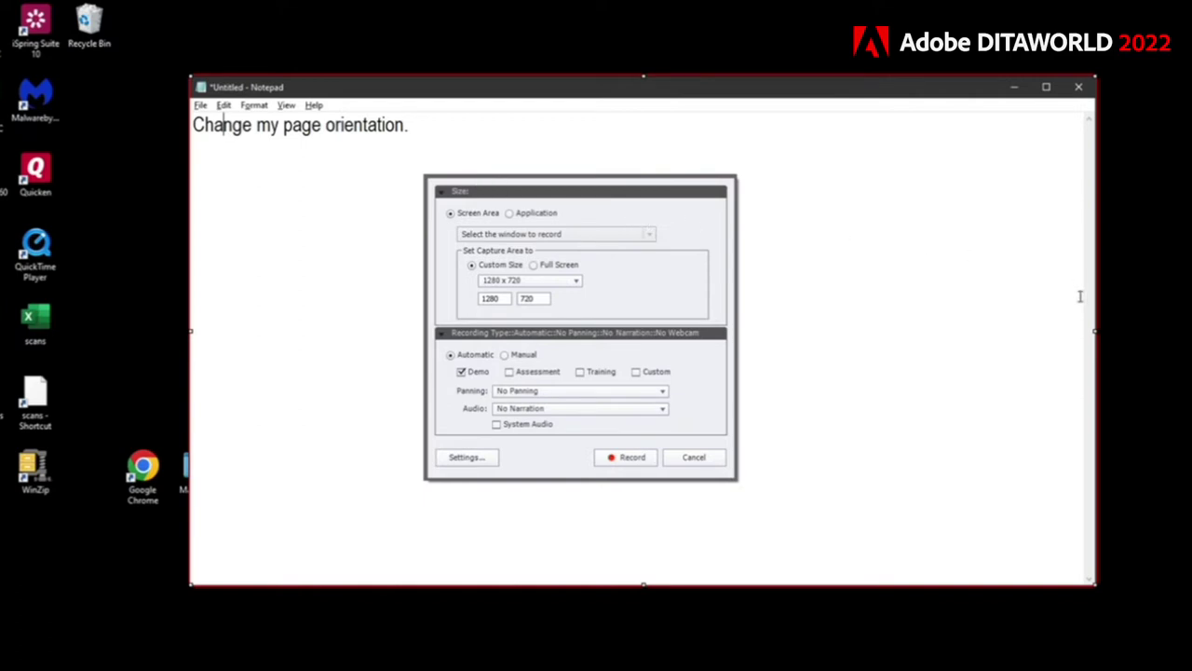
Step: Shrink the Notepad window and reposition it well inside the red capture area
{"action": "left_click_drag", "start_coordinate": [1094, 287], "coordinate": [1081, 280]}
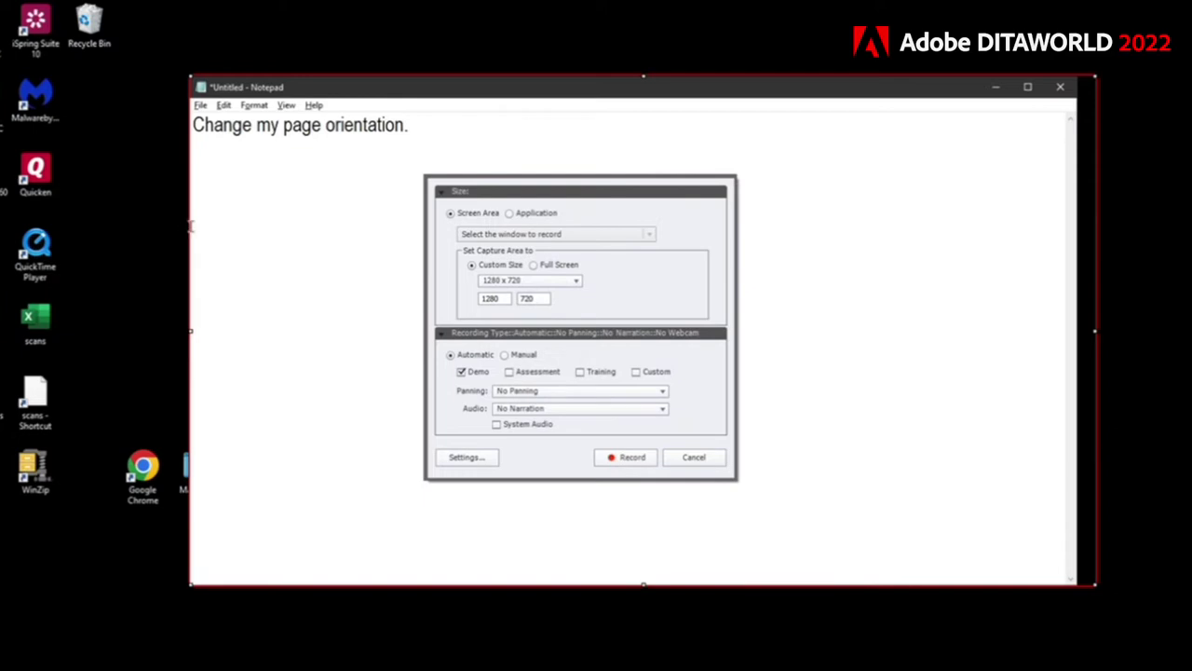
{"action": "left_click_drag", "start_coordinate": [365, 96], "coordinate": [380, 107]}
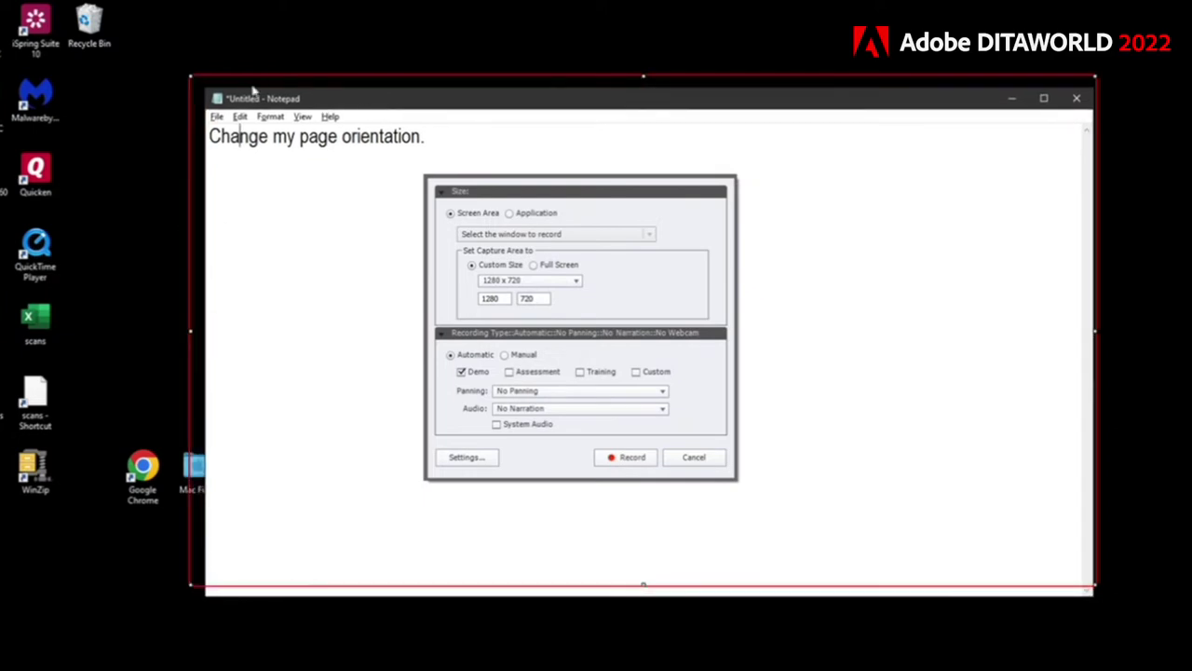
{"action": "left_click_drag", "start_coordinate": [204, 88], "coordinate": [285, 140]}
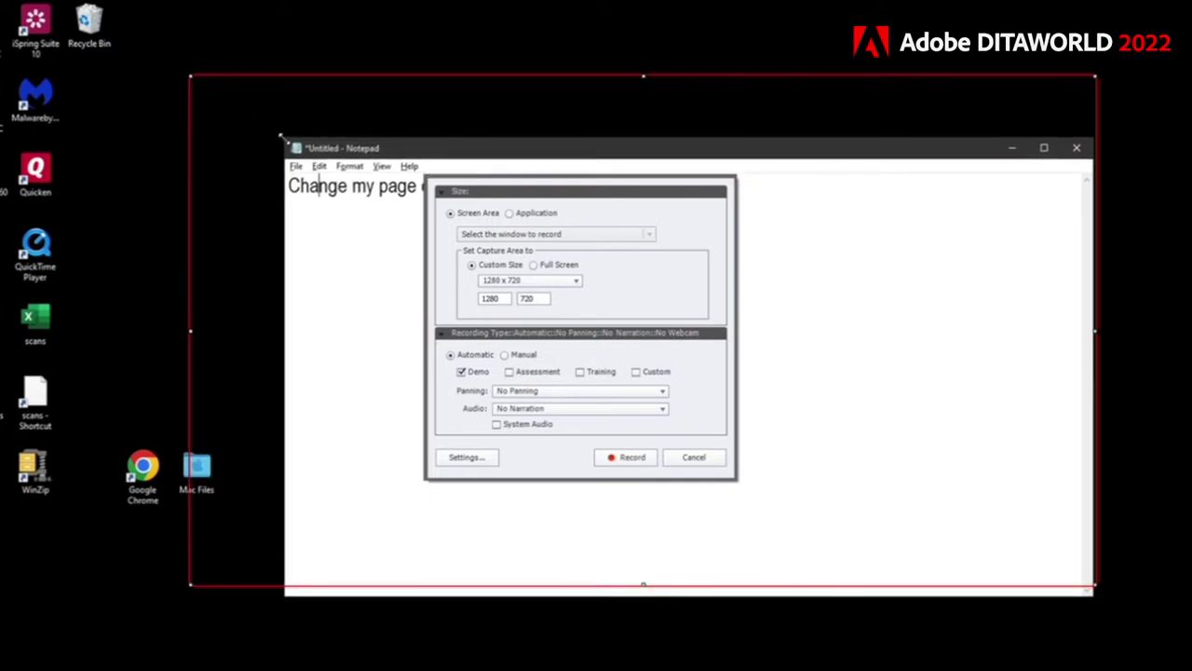
{"action": "left_click_drag", "start_coordinate": [408, 151], "coordinate": [359, 122]}
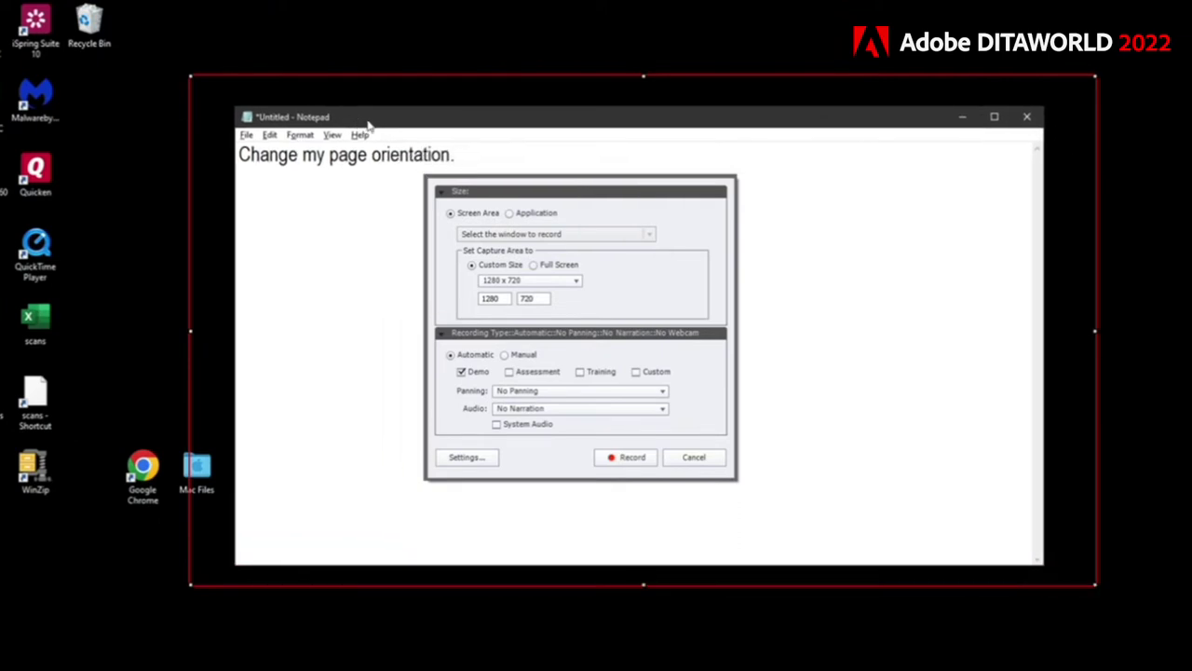
Step: Set the recording to the *Untitled - Notepad application, snap it to a 1280 x 720 custom size, and reposition the Notepad window
{"action": "left_click", "coordinate": [509, 214]}
{"action": "left_click", "coordinate": [531, 234]}
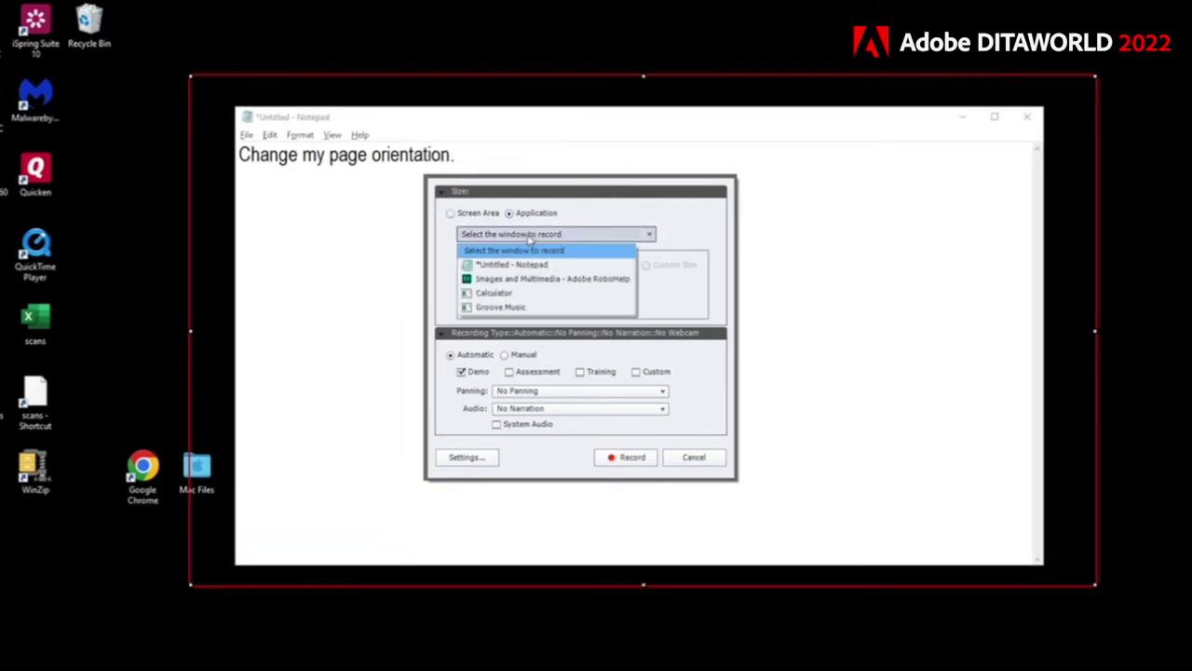
{"action": "left_click", "coordinate": [528, 266]}
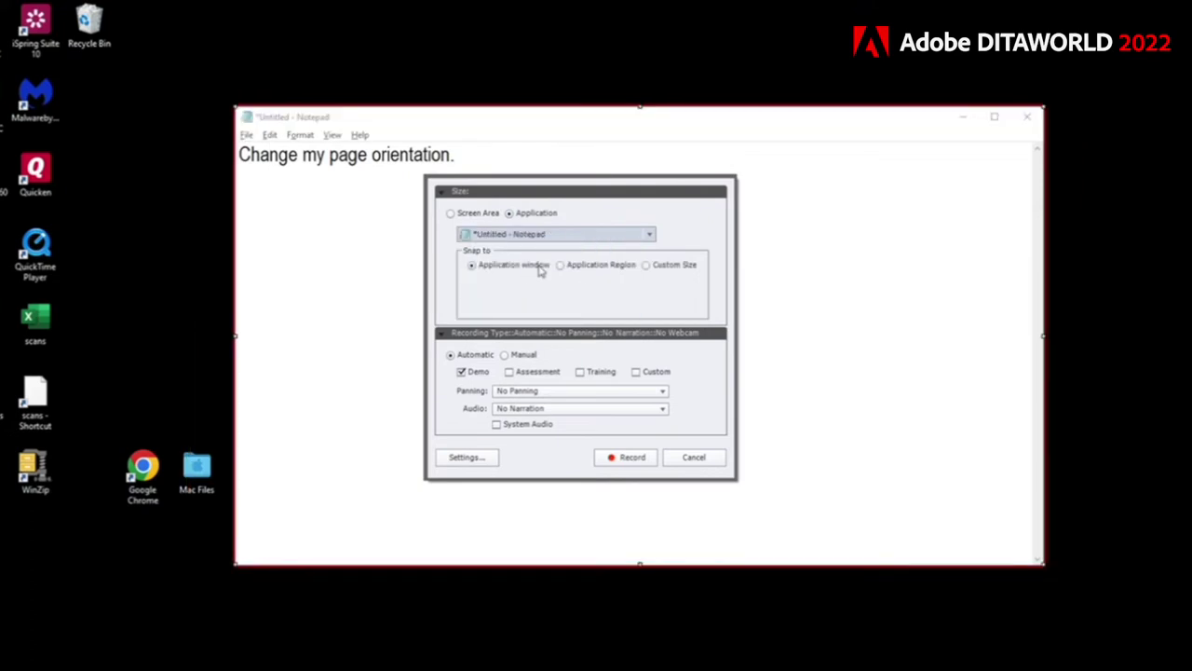
{"action": "left_click", "coordinate": [647, 265]}
{"action": "left_click", "coordinate": [562, 281]}
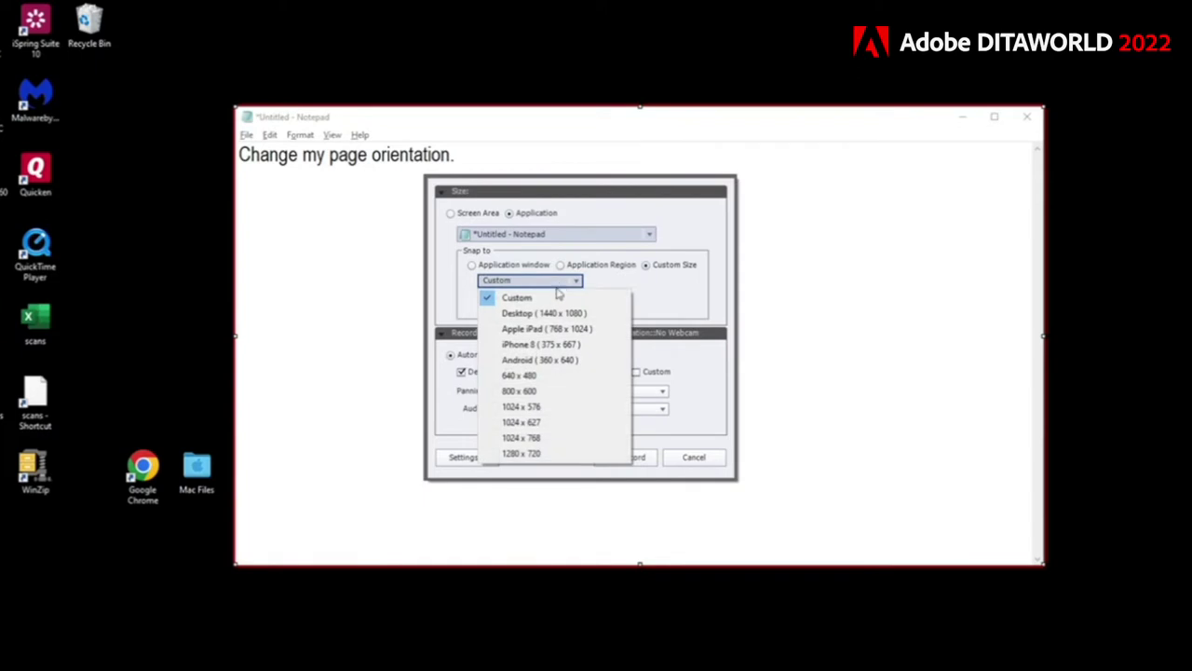
{"action": "left_click", "coordinate": [530, 453]}
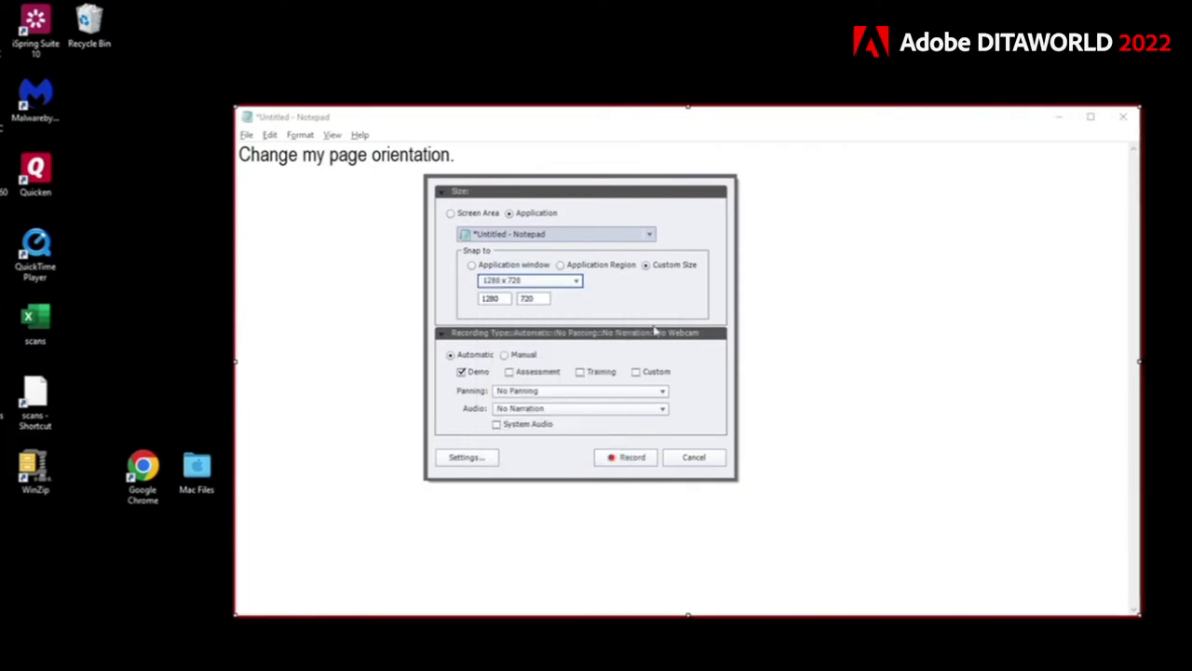
{"action": "left_click_drag", "start_coordinate": [797, 124], "coordinate": [740, 119]}
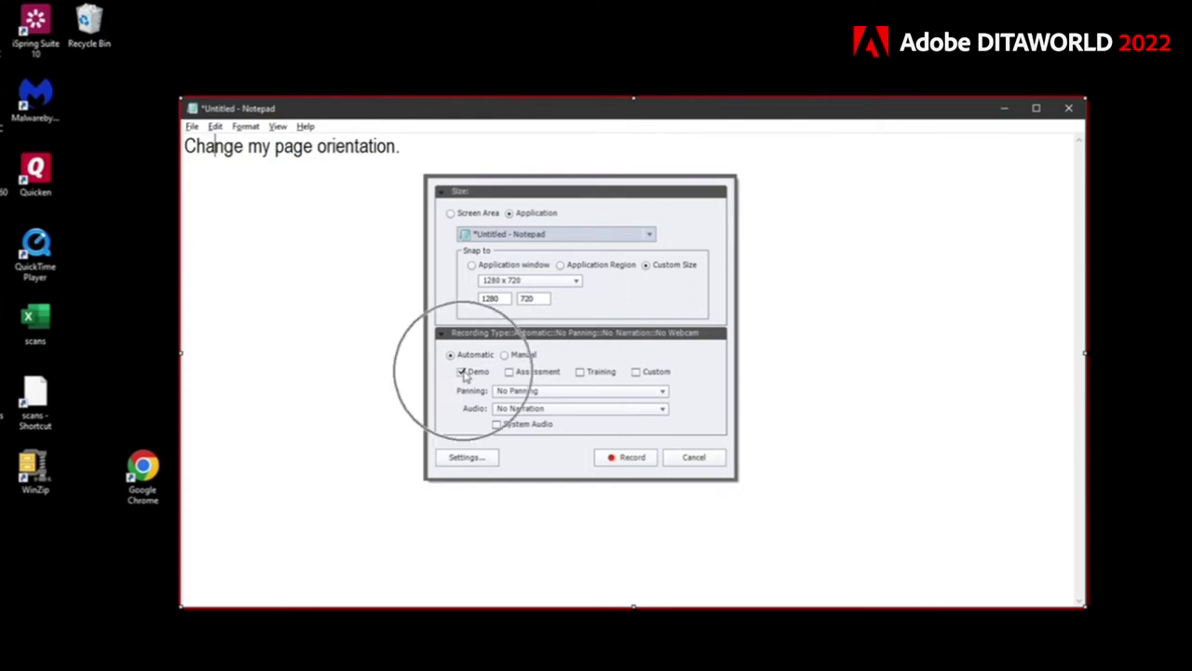
Step: Add the Assessment and Training modes to the automatic recording alongside Demo, keeping No Panning
{"action": "left_click", "coordinate": [510, 372]}
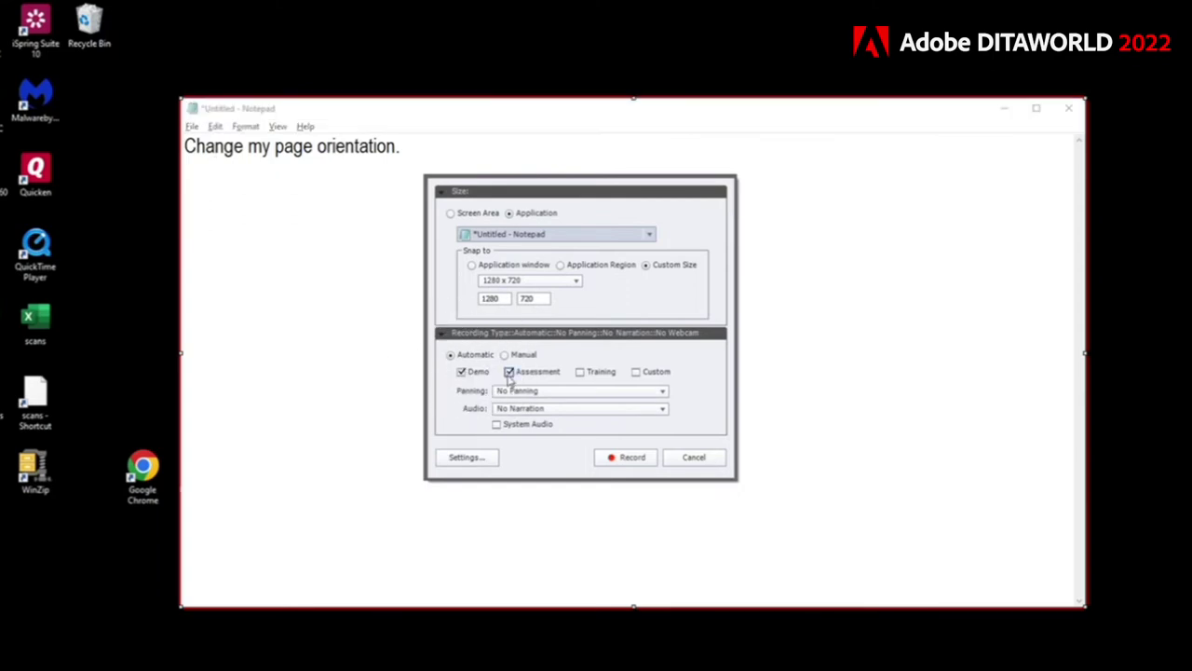
{"action": "left_click", "coordinate": [580, 372]}
{"action": "left_click", "coordinate": [664, 393]}
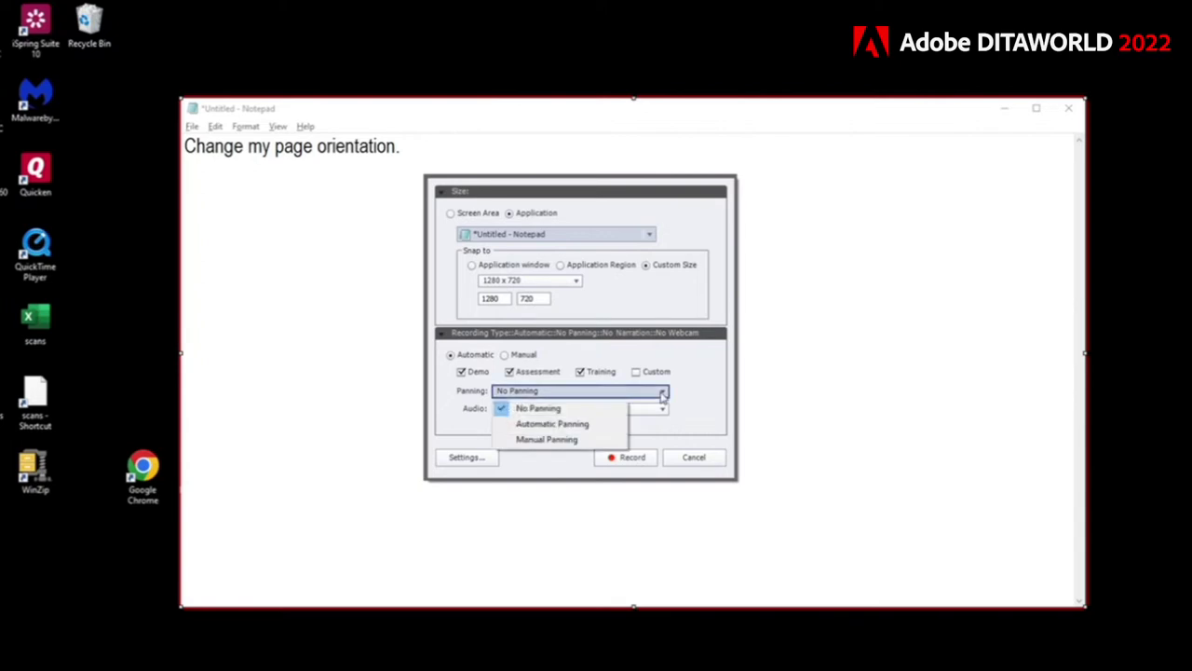
{"action": "left_click", "coordinate": [663, 395]}
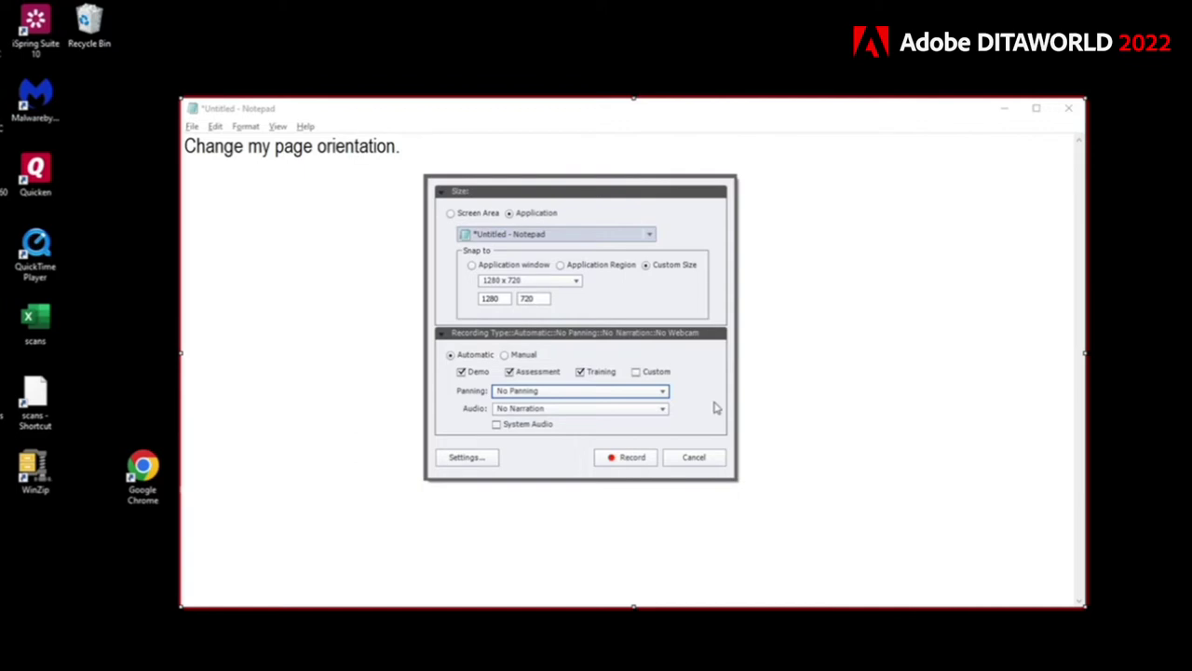
Step: Open the recording mode preferences and review the Demonstration mode's caption and mouse options
{"action": "left_click", "coordinate": [492, 458]}
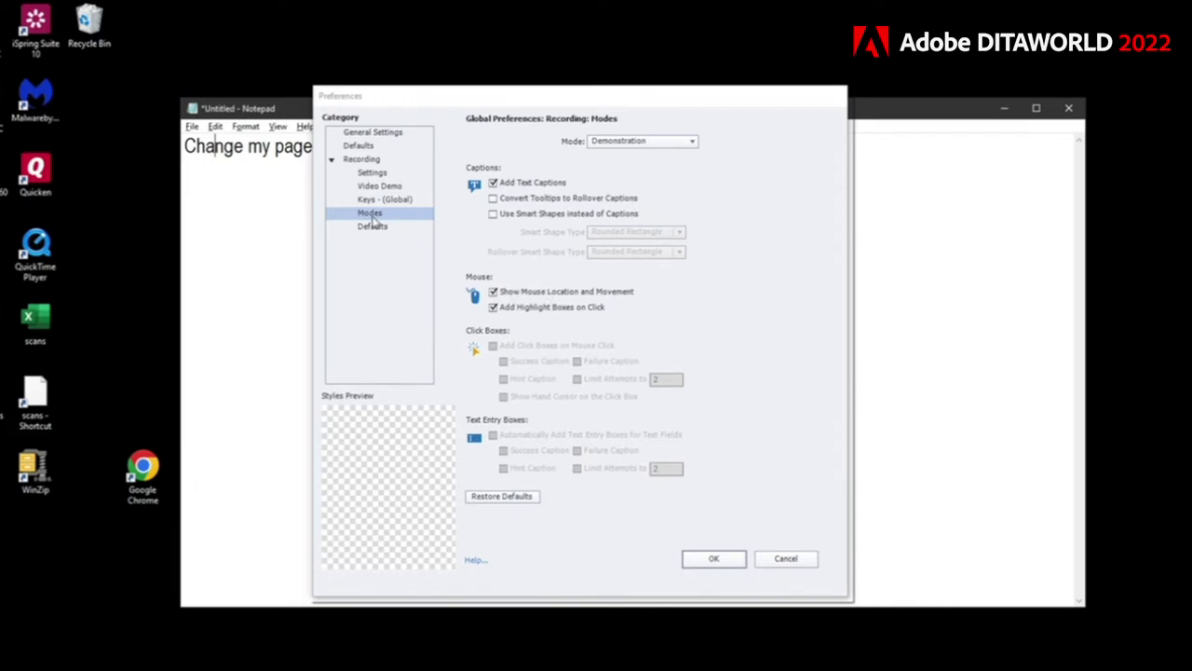
{"action": "left_click", "coordinate": [624, 144]}
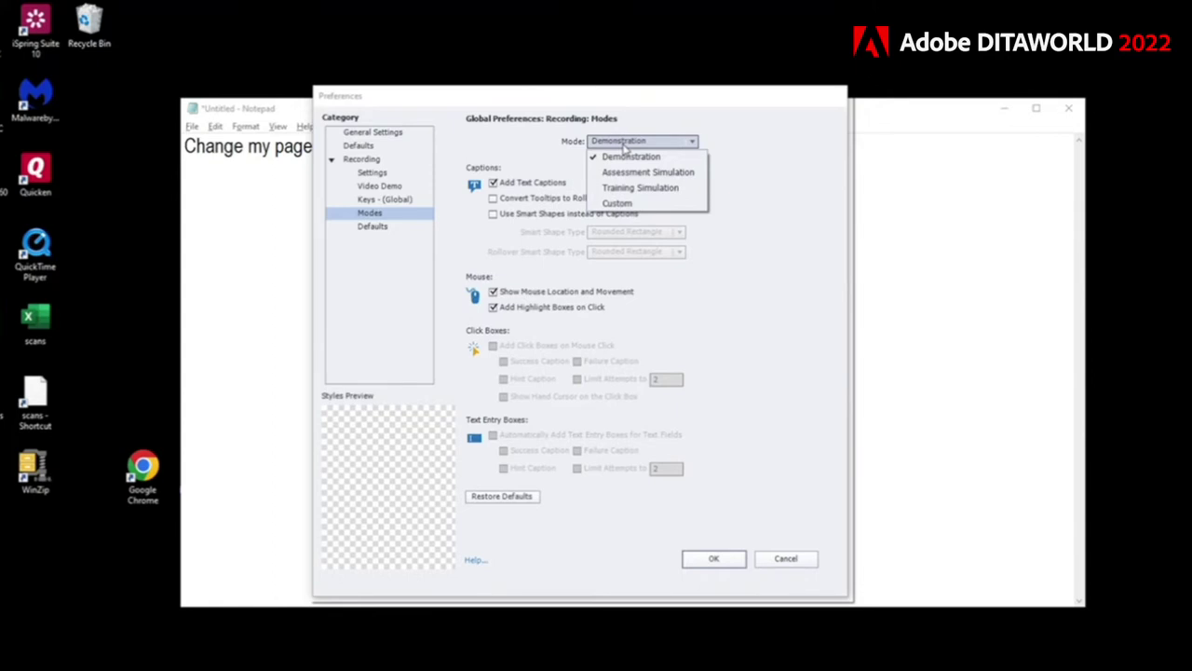
{"action": "left_click", "coordinate": [761, 136]}
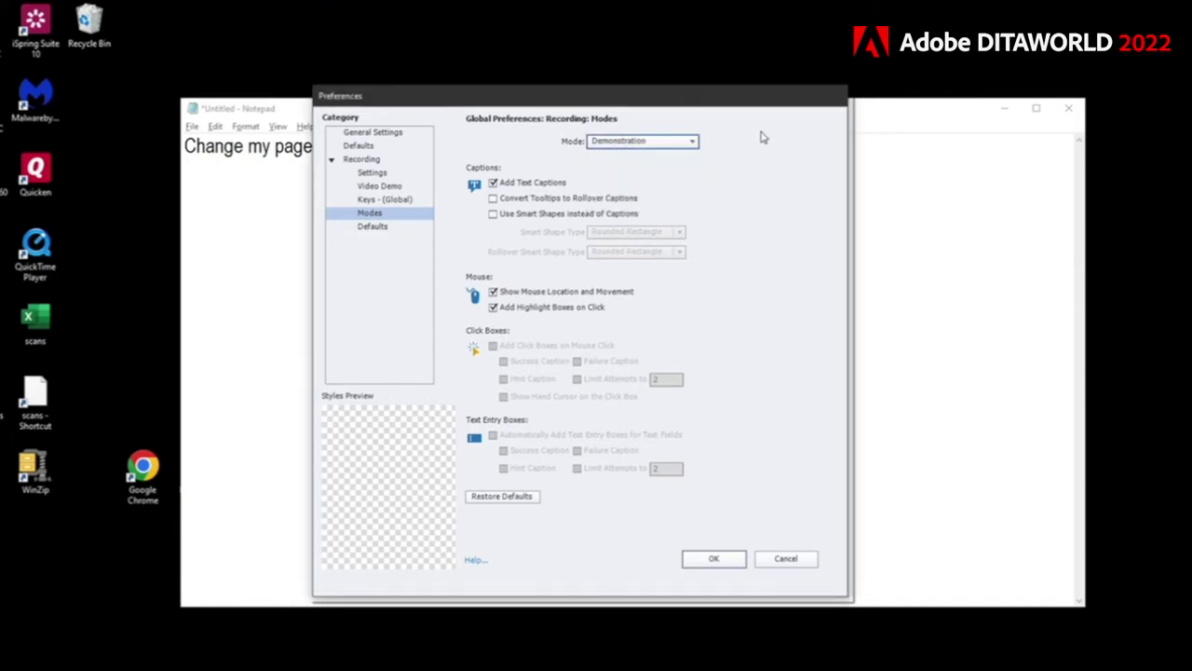
{"action": "left_click", "coordinate": [520, 182]}
{"action": "left_click", "coordinate": [513, 311]}
Step: Review the Assessment Simulation and Training Simulation options, and restore the default recording mode settings
{"action": "left_click", "coordinate": [618, 144]}
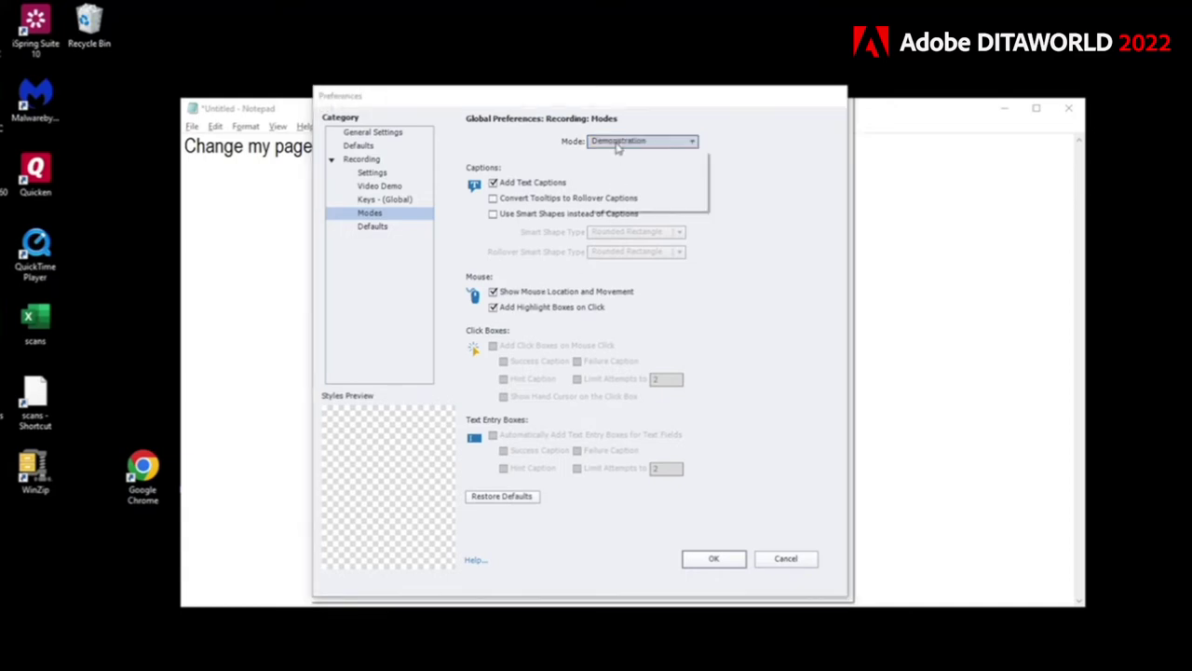
{"action": "left_click", "coordinate": [616, 173]}
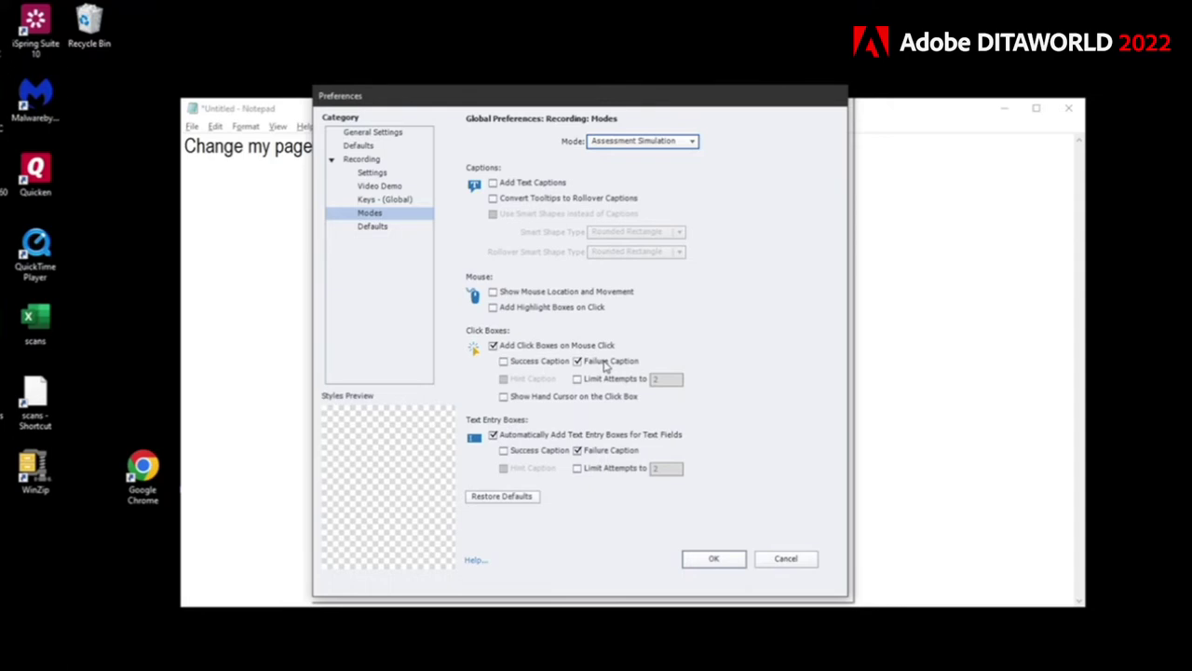
{"action": "left_click", "coordinate": [629, 148]}
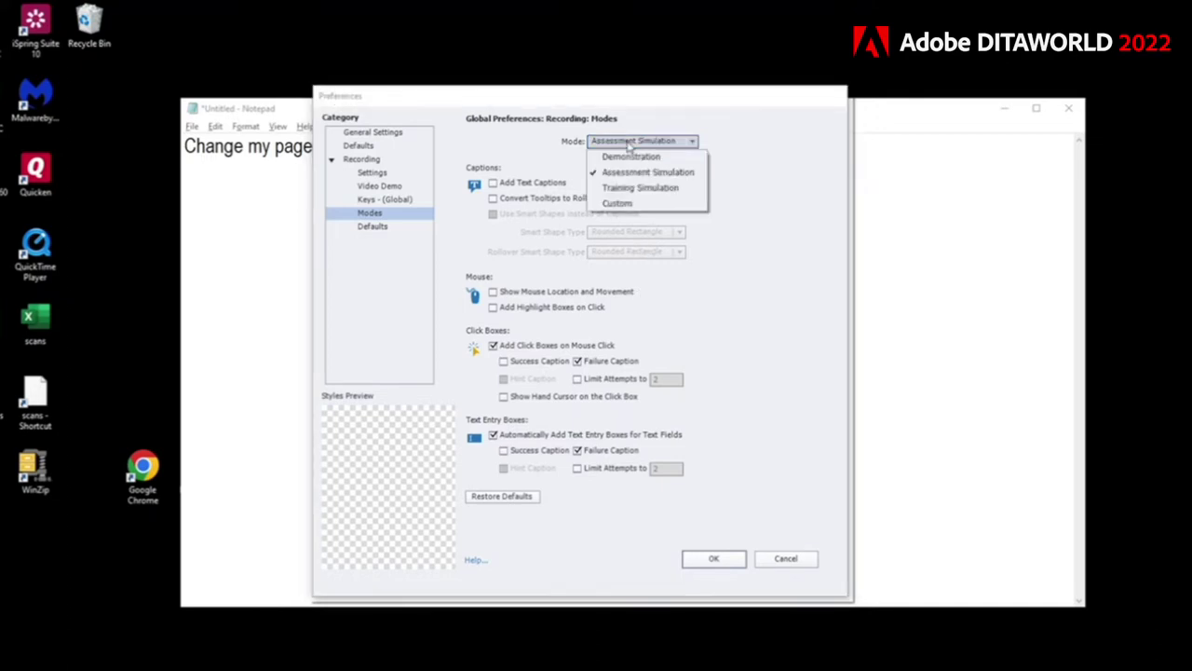
{"action": "left_click", "coordinate": [633, 188]}
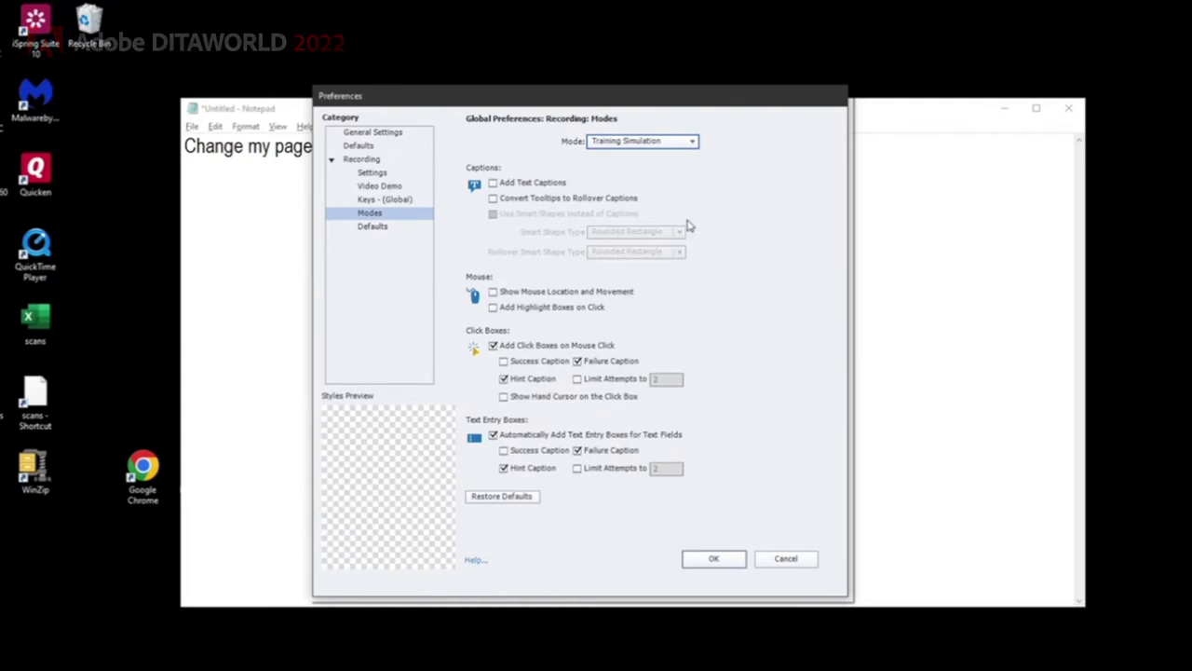
{"action": "left_click", "coordinate": [510, 499]}
{"action": "left_click", "coordinate": [509, 499]}
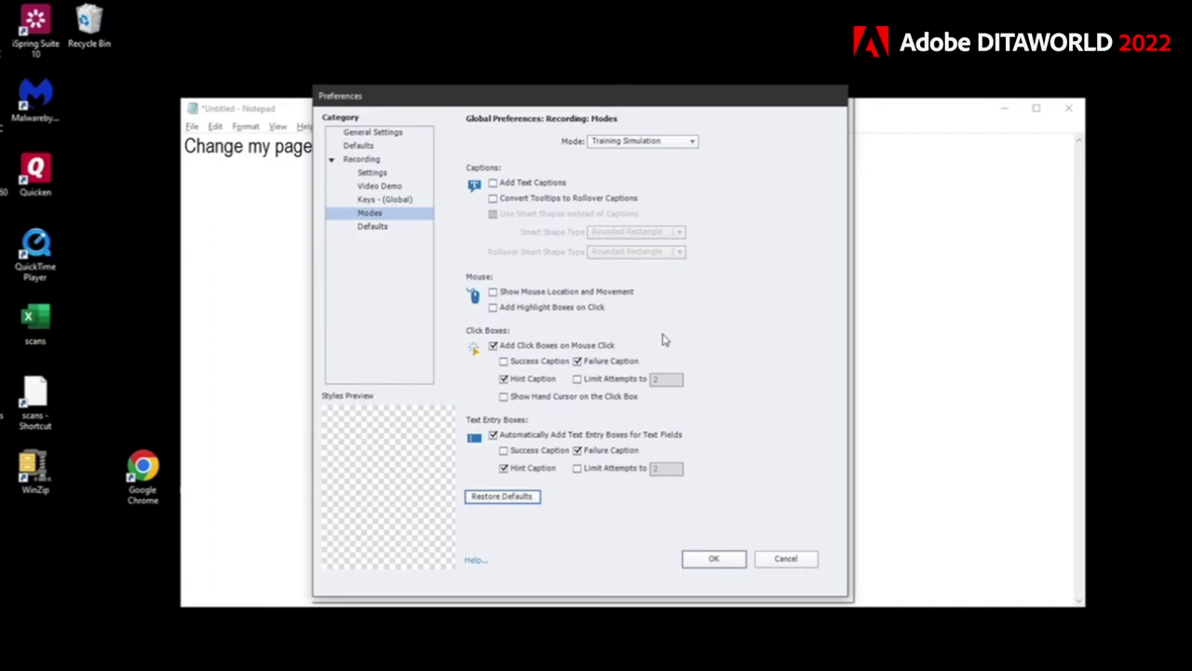
Step: Try Ctrl+S as the stop-recording key, restore the default global recording keys, and accept the preferences
{"action": "left_click", "coordinate": [391, 201]}
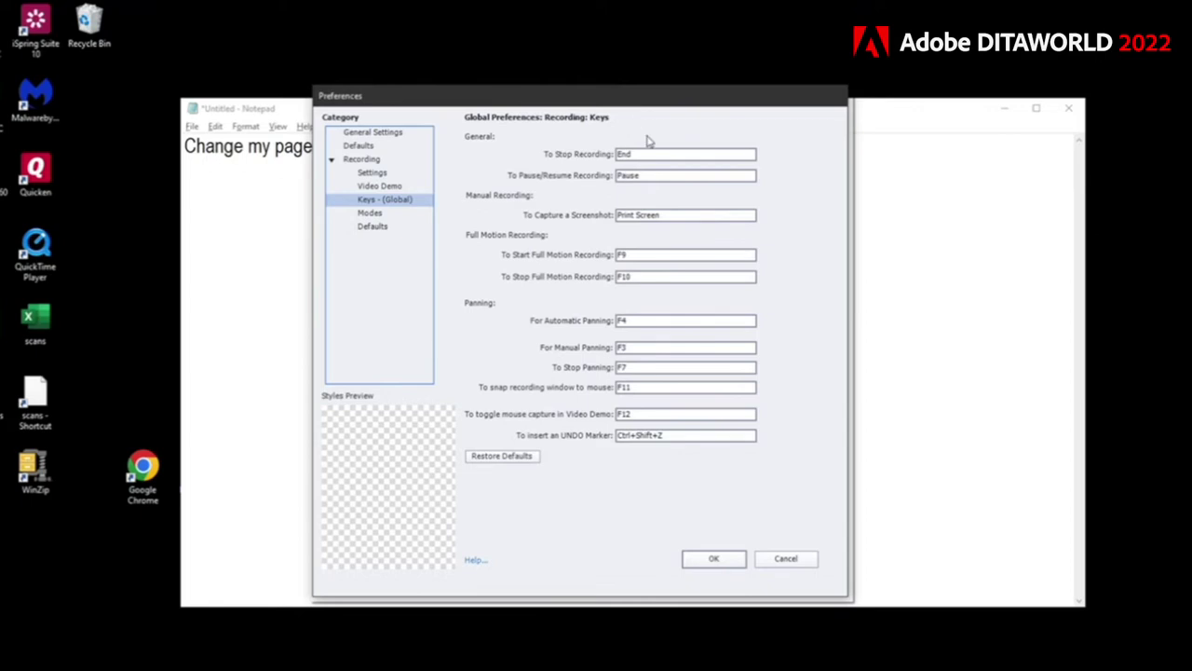
{"action": "left_click", "coordinate": [652, 156]}
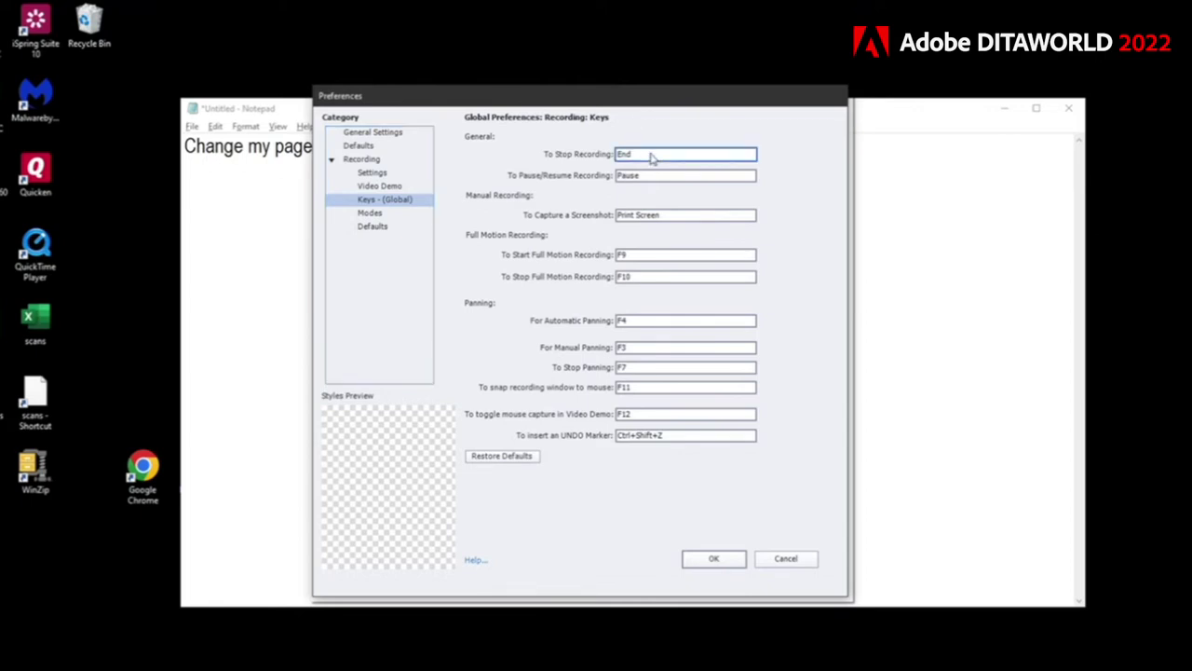
{"action": "key", "text": "ctrl+s"}
{"action": "left_click", "coordinate": [527, 457]}
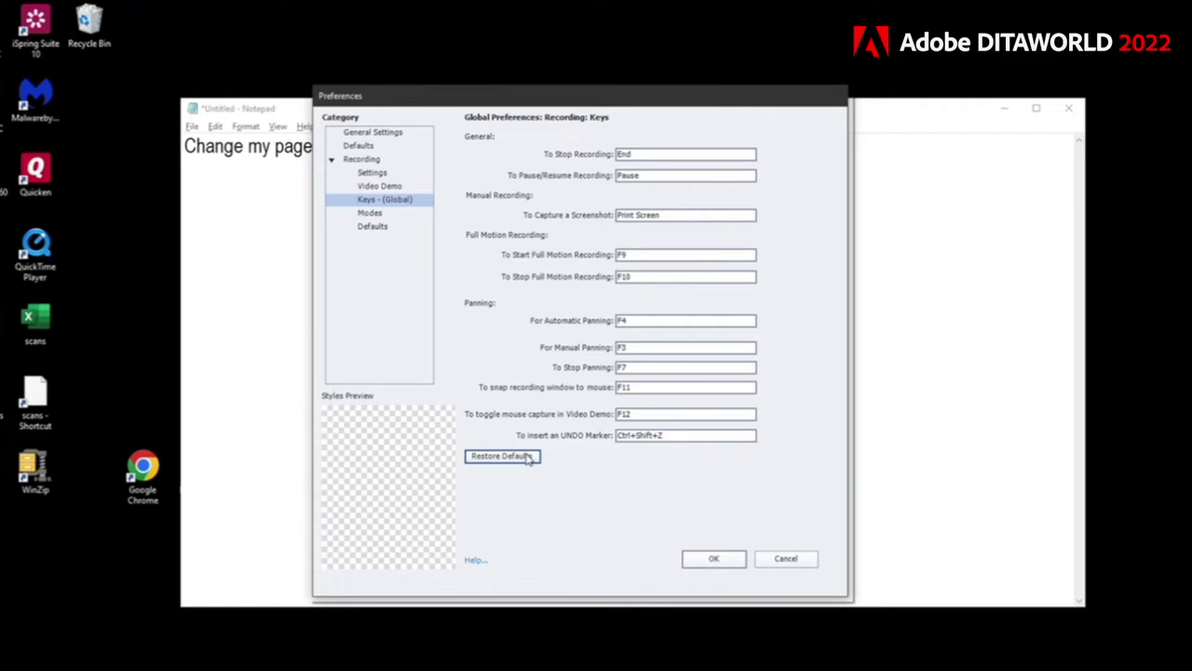
{"action": "left_click", "coordinate": [704, 567]}
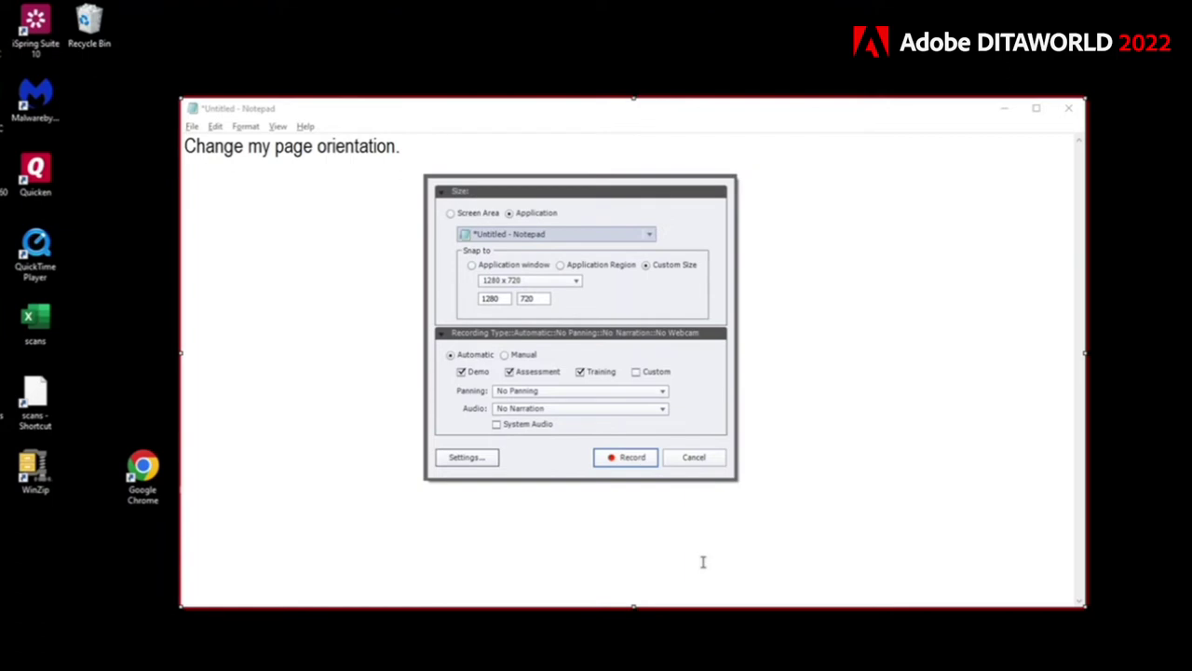
Step: Start the recording and change Notepad's page orientation to Landscape in Page Setup
{"action": "left_click", "coordinate": [626, 457]}
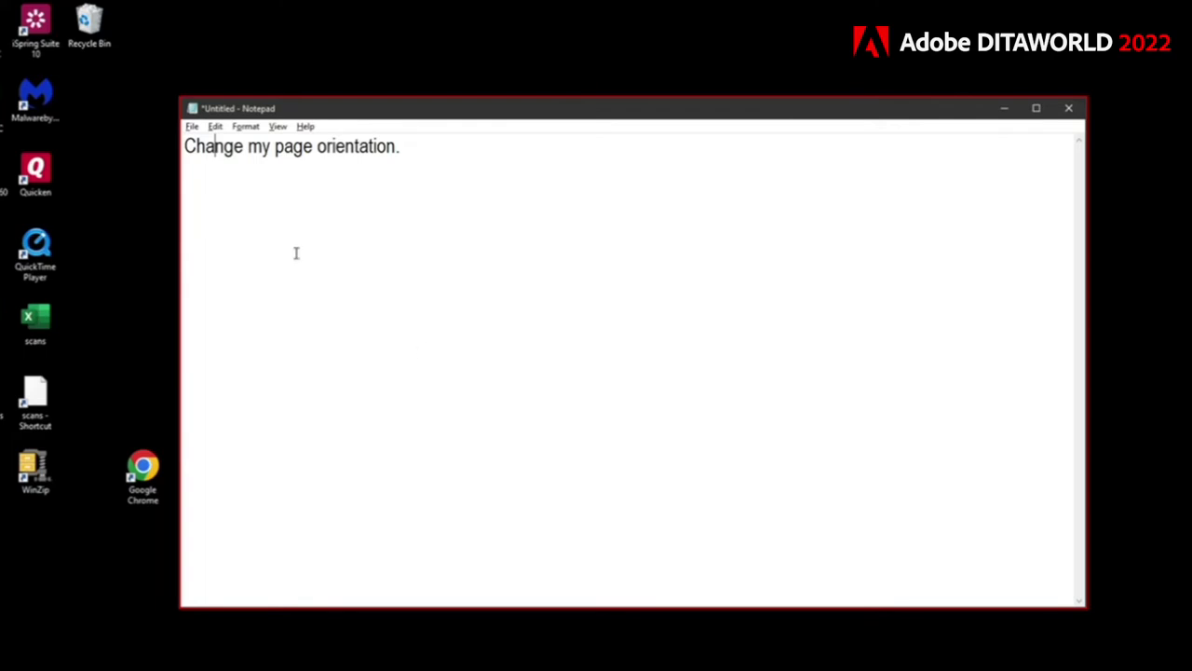
{"action": "left_click", "coordinate": [192, 127]}
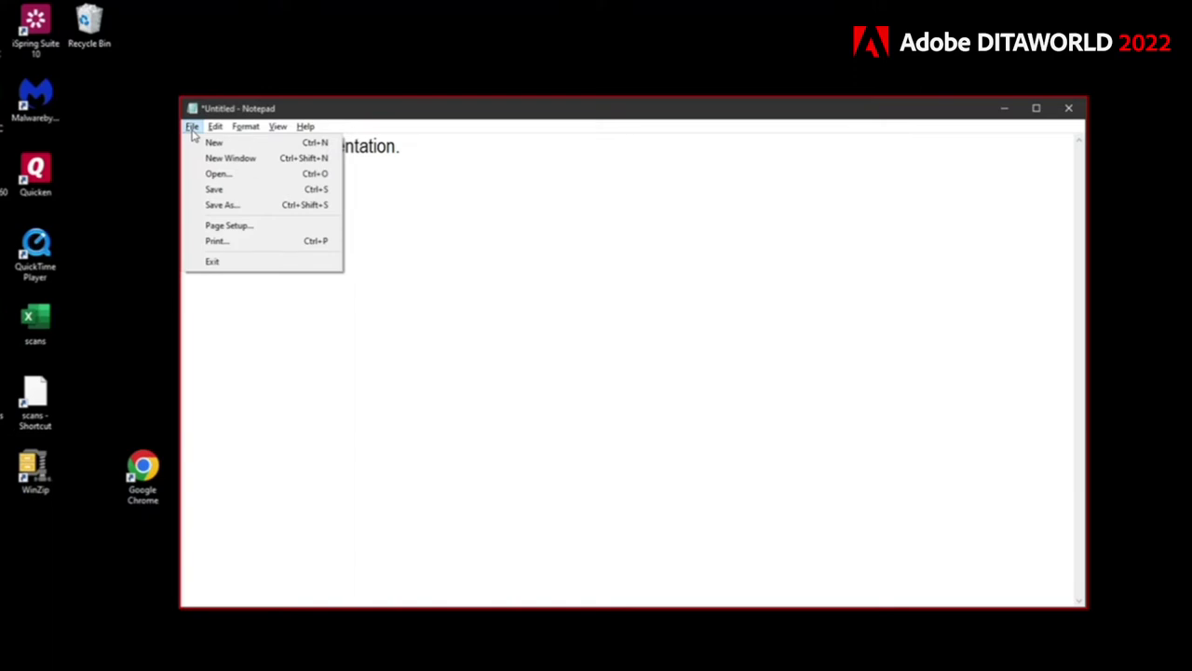
{"action": "left_click", "coordinate": [213, 226]}
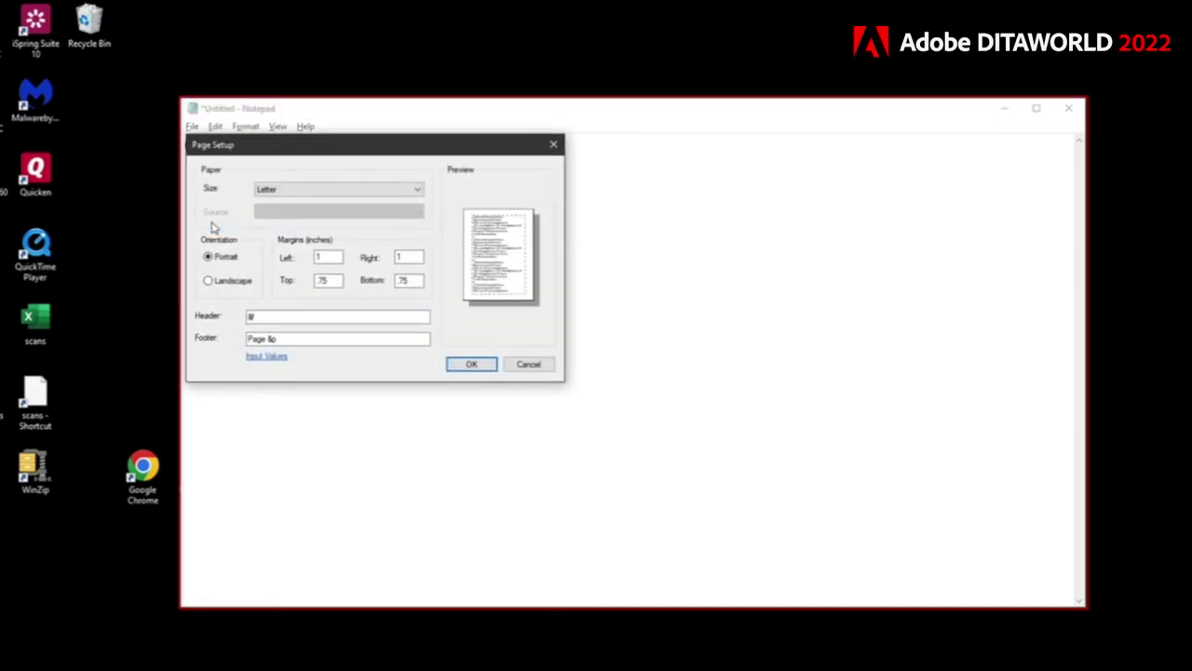
{"action": "left_click", "coordinate": [209, 281]}
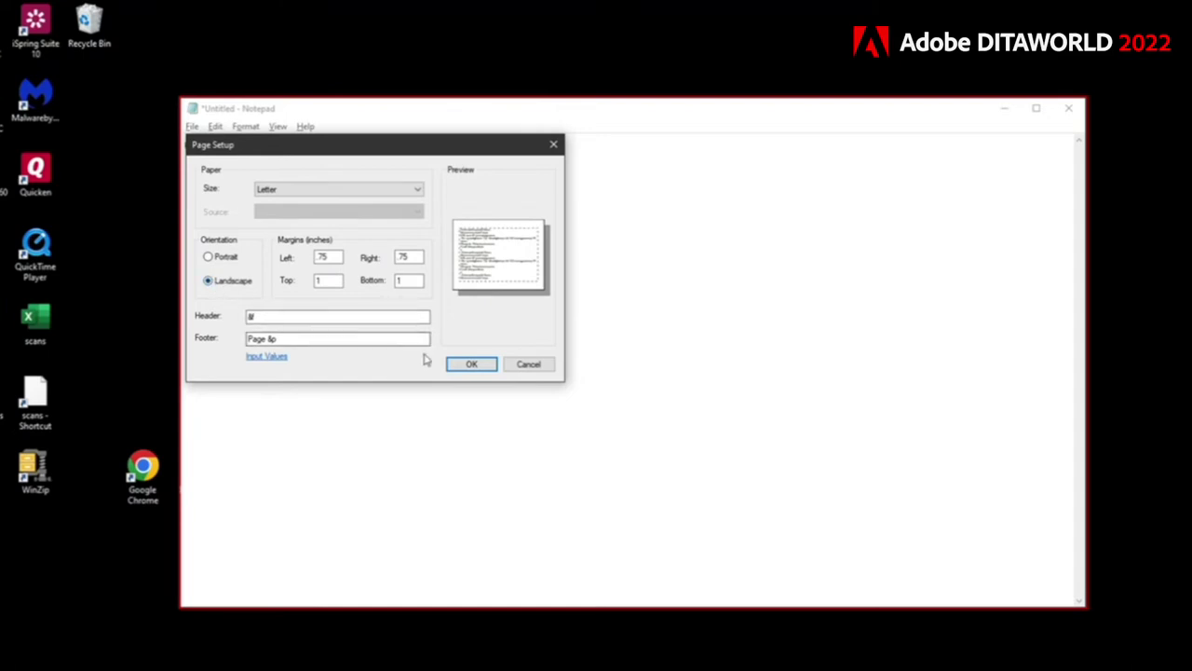
{"action": "left_click", "coordinate": [468, 364]}
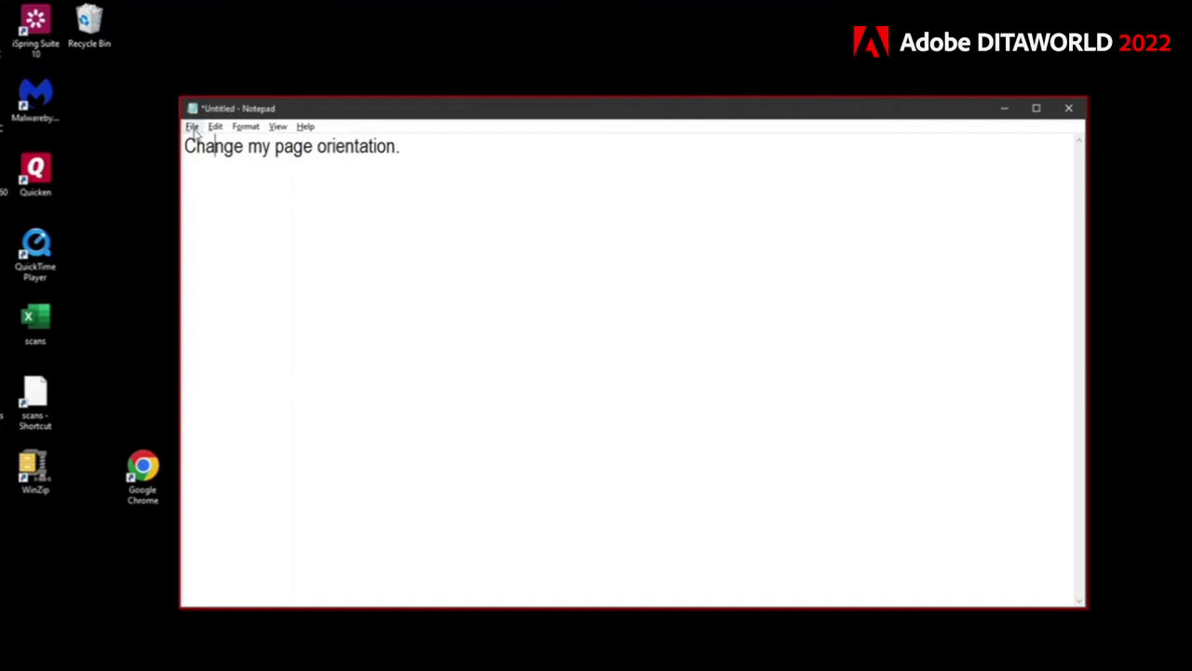
Step: Set Notepad's page orientation back to Portrait in Page Setup and end the recording
{"action": "left_click", "coordinate": [191, 128]}
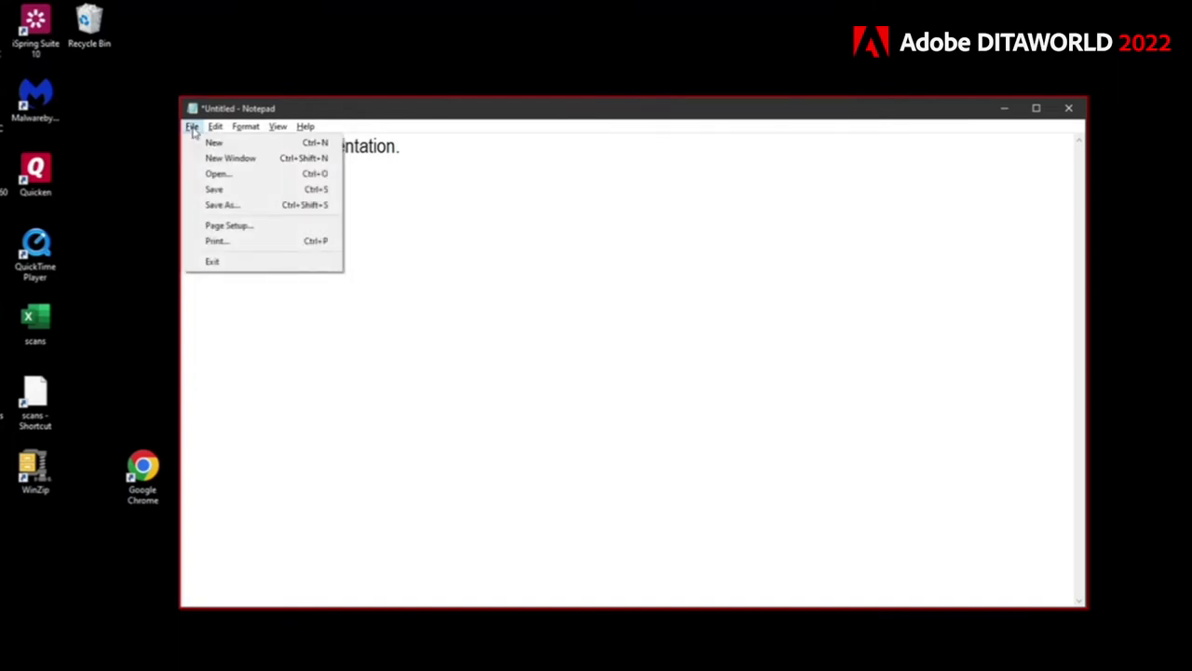
{"action": "left_click", "coordinate": [216, 228]}
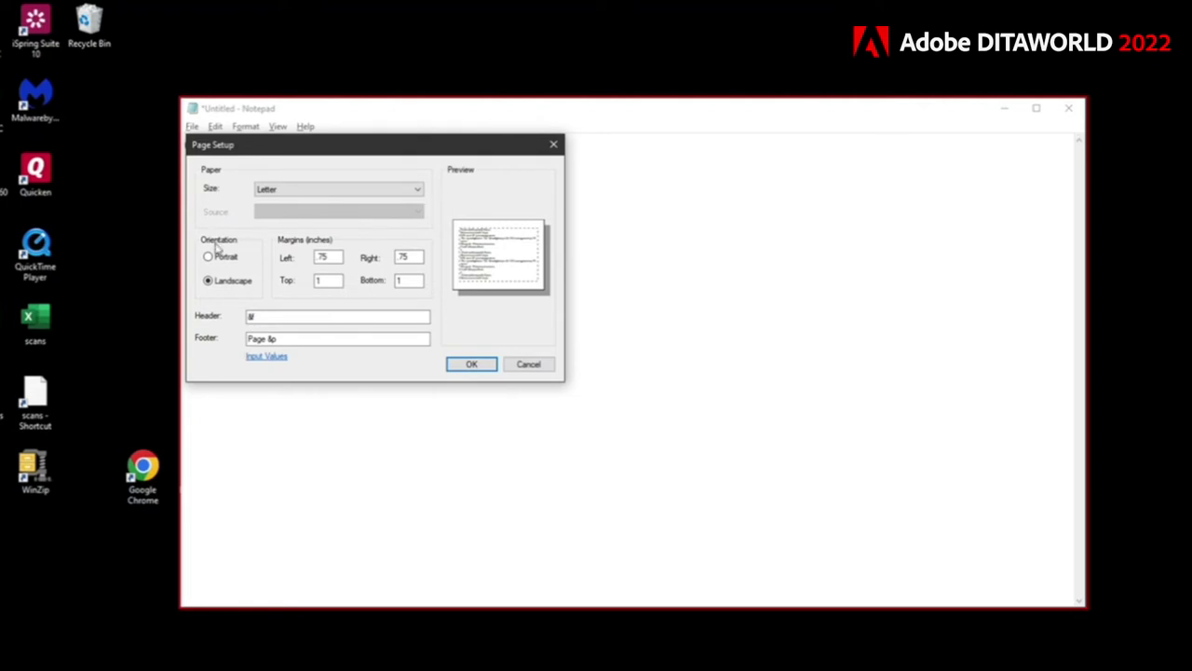
{"action": "left_click", "coordinate": [211, 258]}
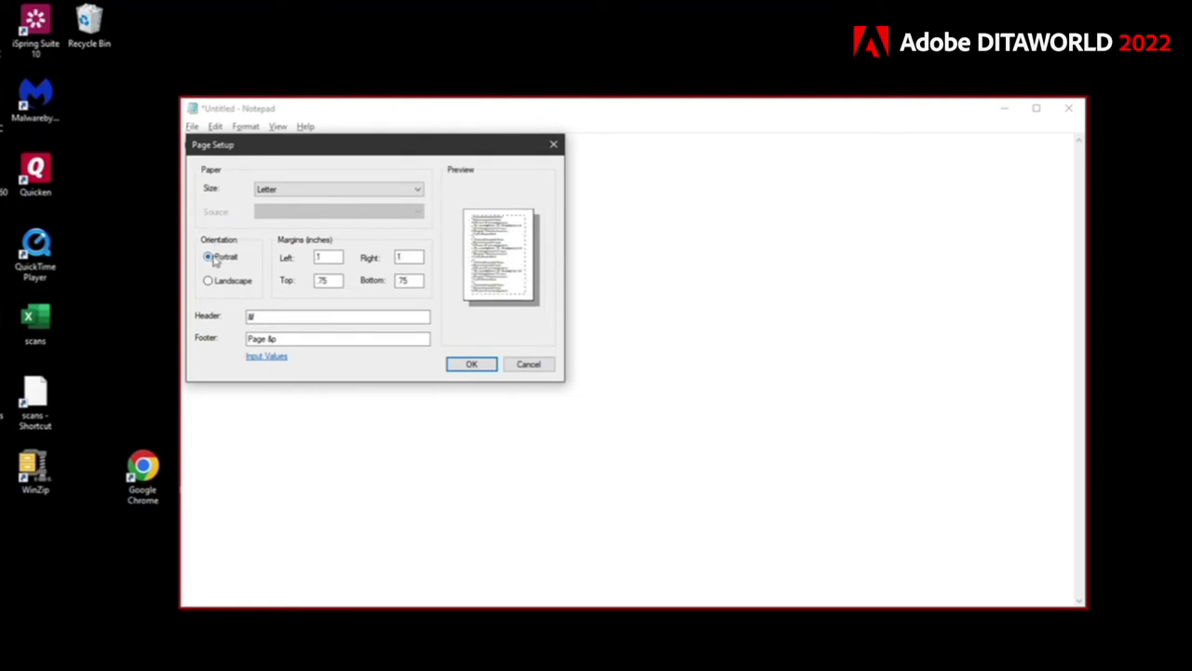
{"action": "left_click", "coordinate": [458, 364]}
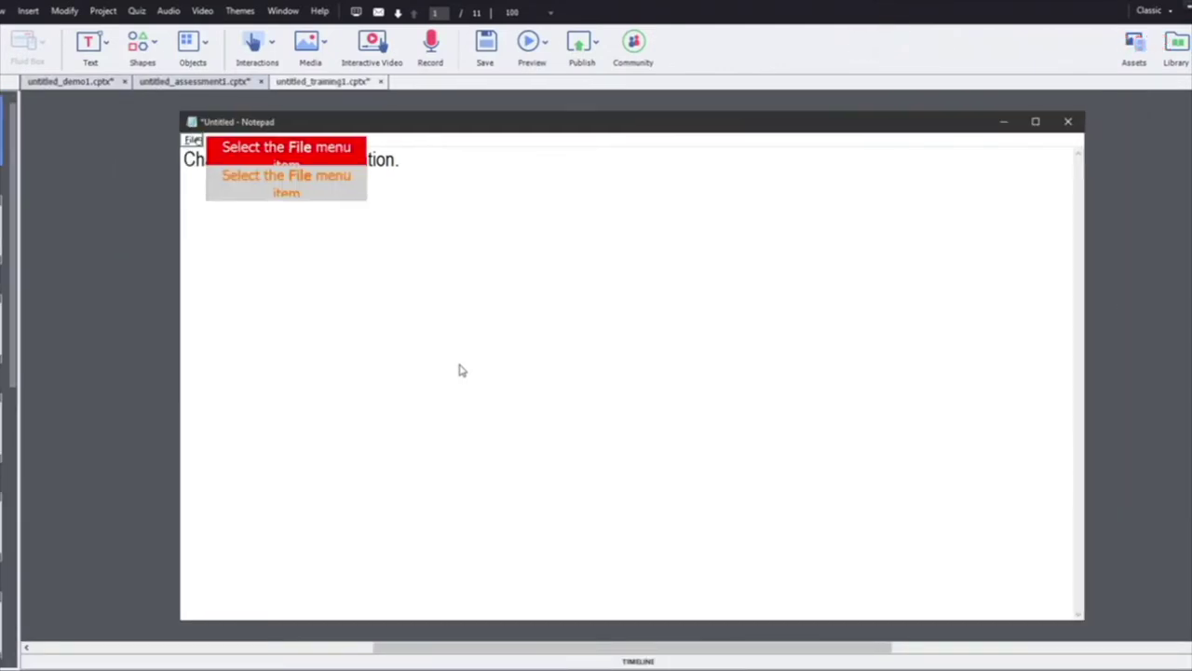
Step: Check the installed Adobe Captivate version and where to look for program updates
{"action": "left_click", "coordinate": [321, 12]}
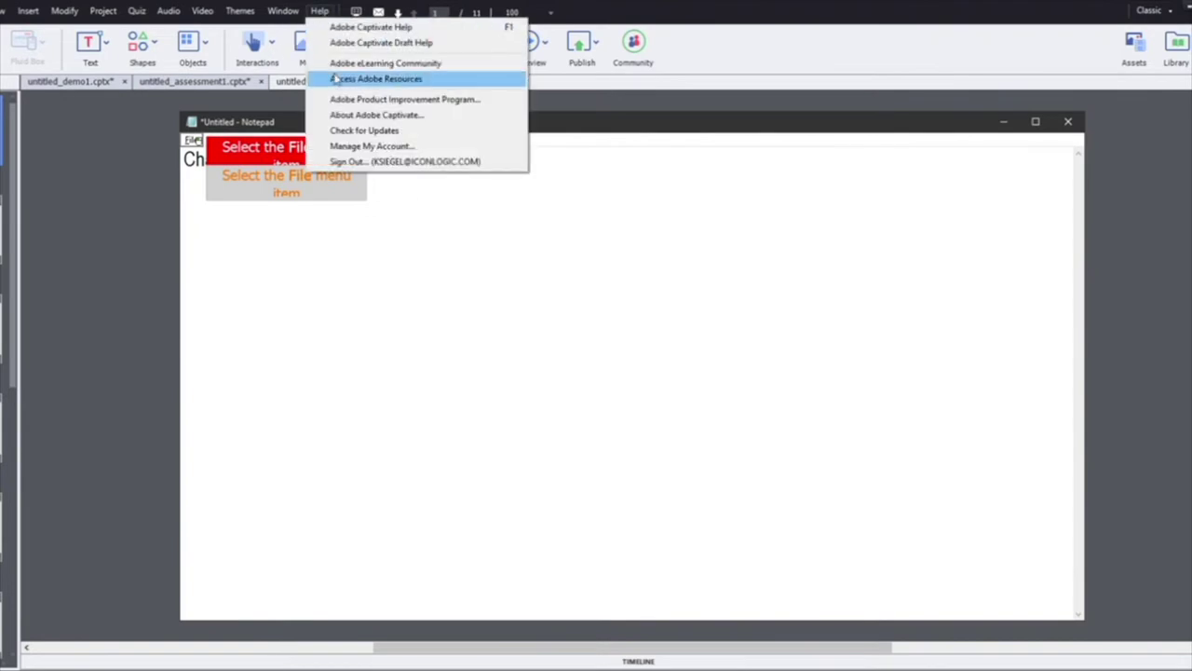
{"action": "left_click", "coordinate": [344, 115]}
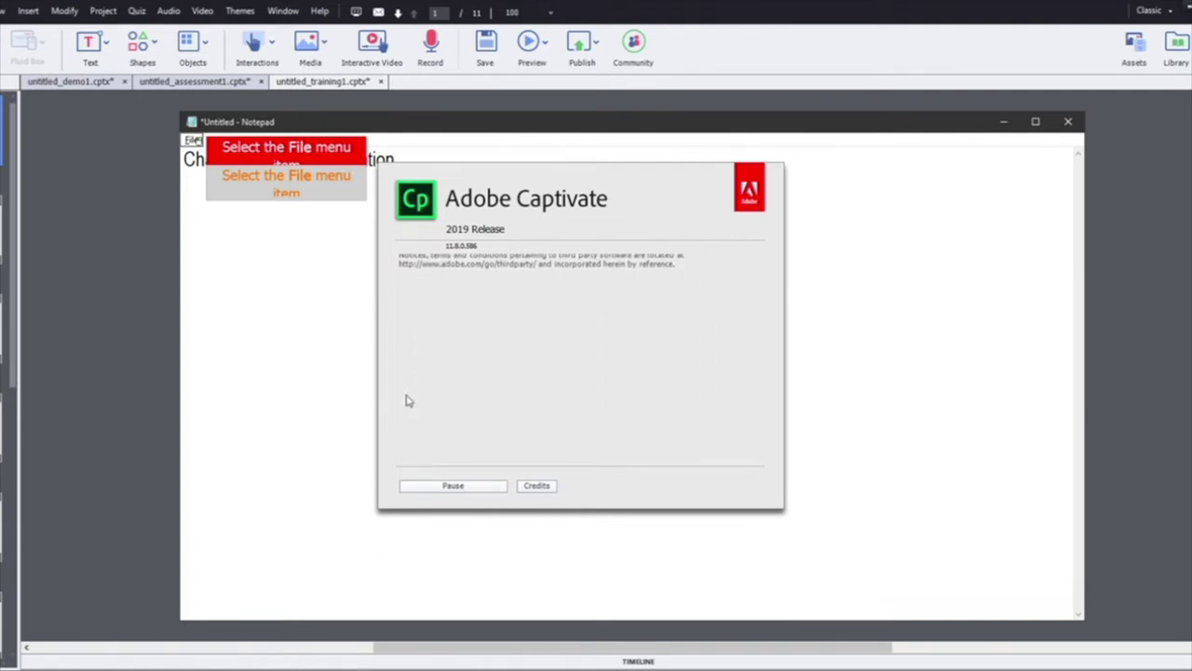
{"action": "left_click", "coordinate": [445, 398]}
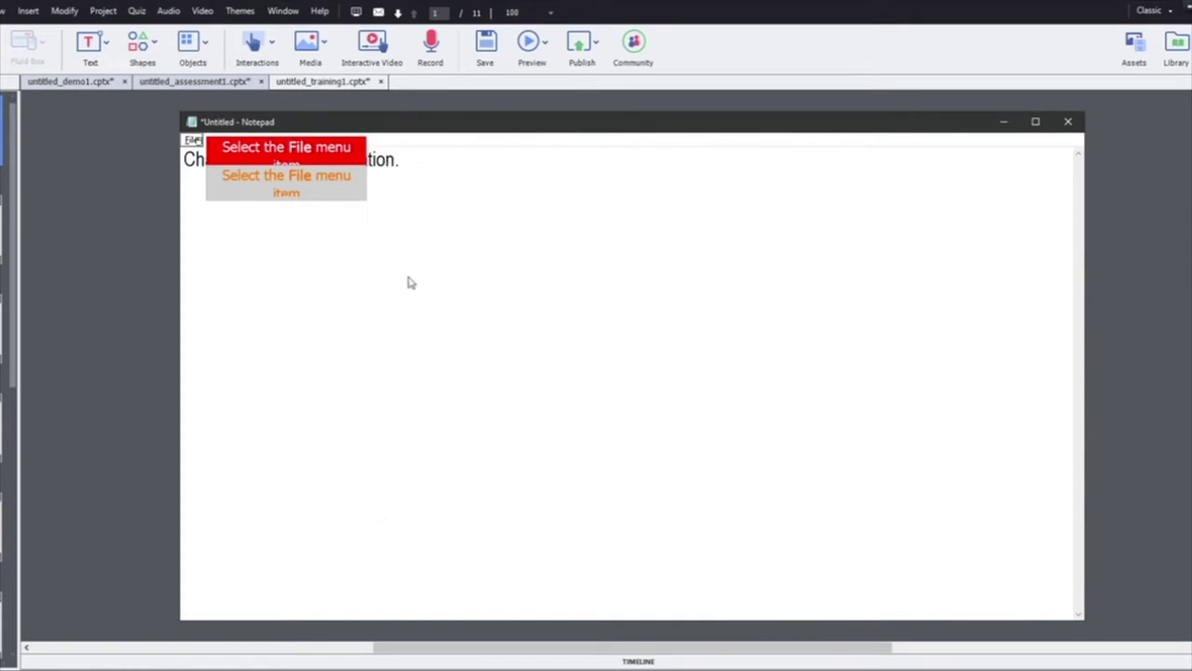
{"action": "left_click", "coordinate": [319, 11]}
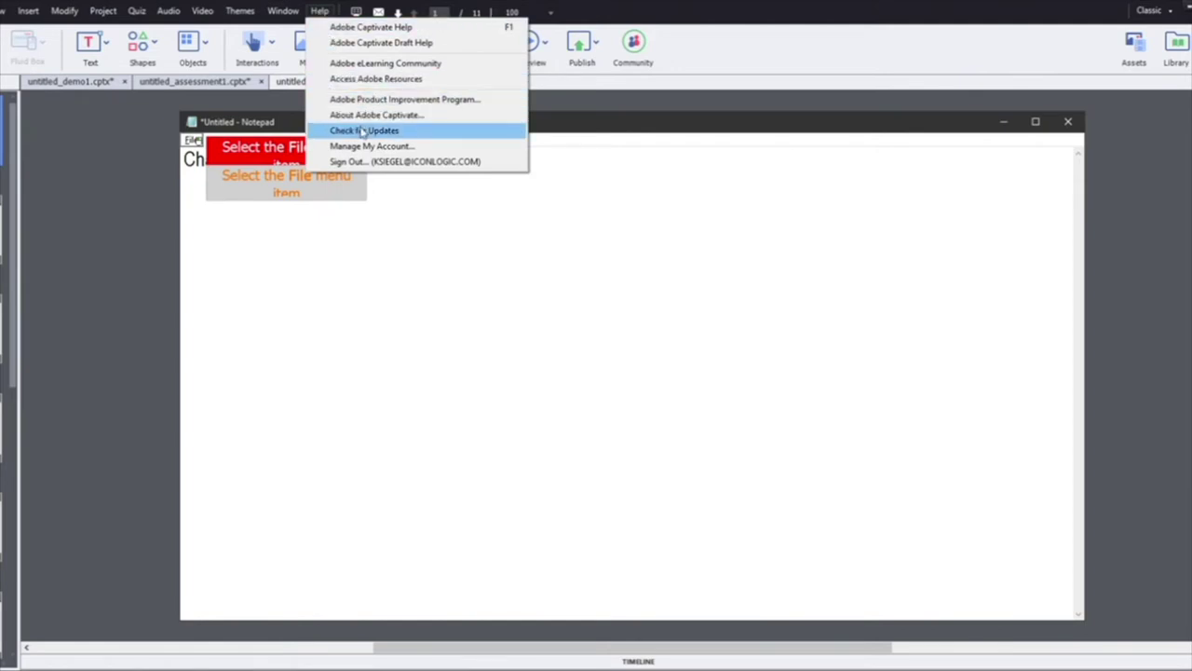
{"action": "left_click", "coordinate": [577, 275]}
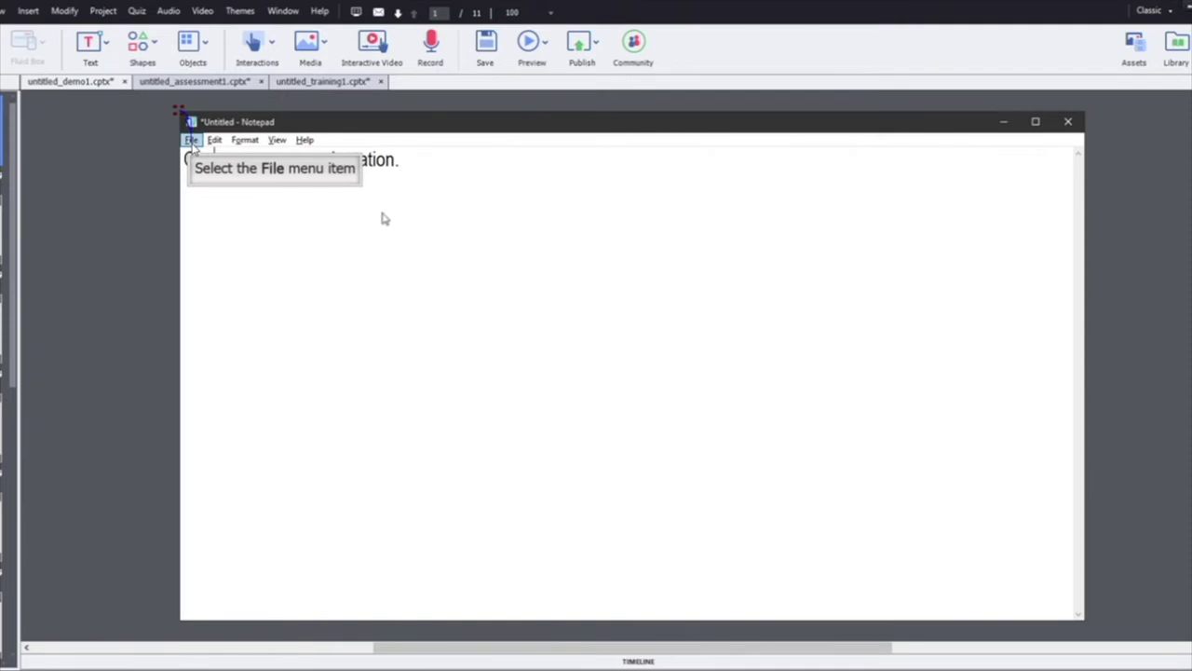
Step: Preview the whole untitled_demo1.cptx project, play the recorded demonstration, and close the preview
{"action": "left_click", "coordinate": [546, 44]}
{"action": "left_click", "coordinate": [551, 198]}
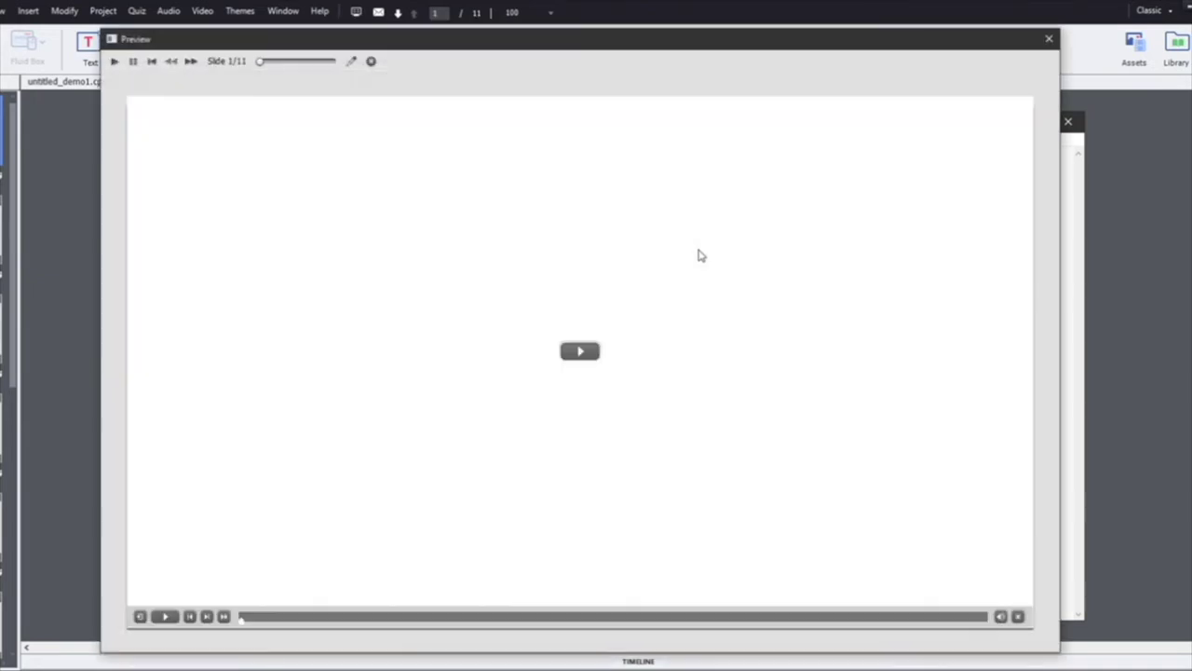
{"action": "left_click", "coordinate": [581, 352]}
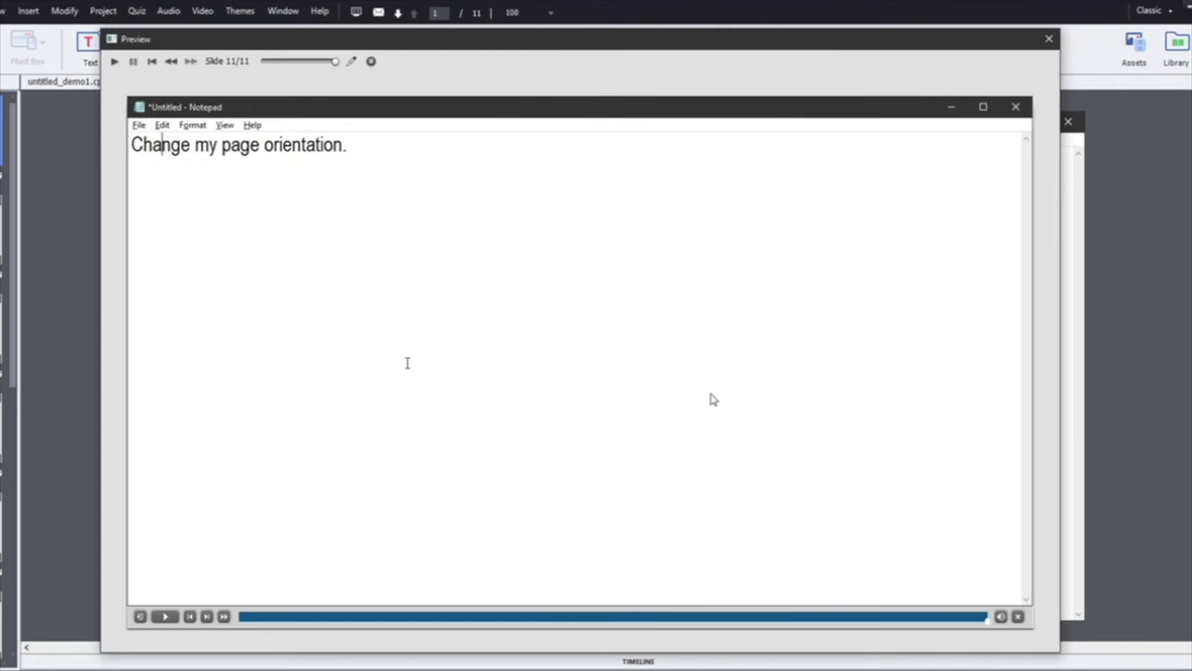
{"action": "left_click", "coordinate": [163, 615]}
{"action": "left_click", "coordinate": [1051, 41]}
{"action": "left_click", "coordinate": [1049, 42]}
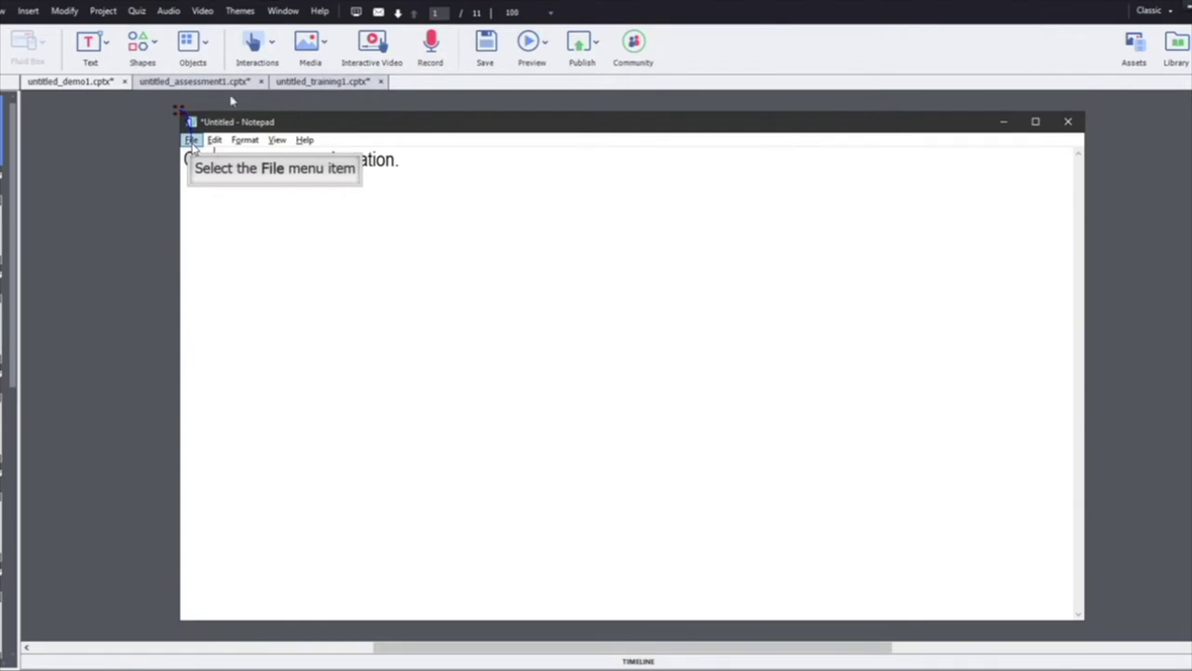
Step: Preview the whole untitled_assessment1.cptx project, try the page orientation simulation including a wrong selection, and close the preview
{"action": "left_click", "coordinate": [225, 83]}
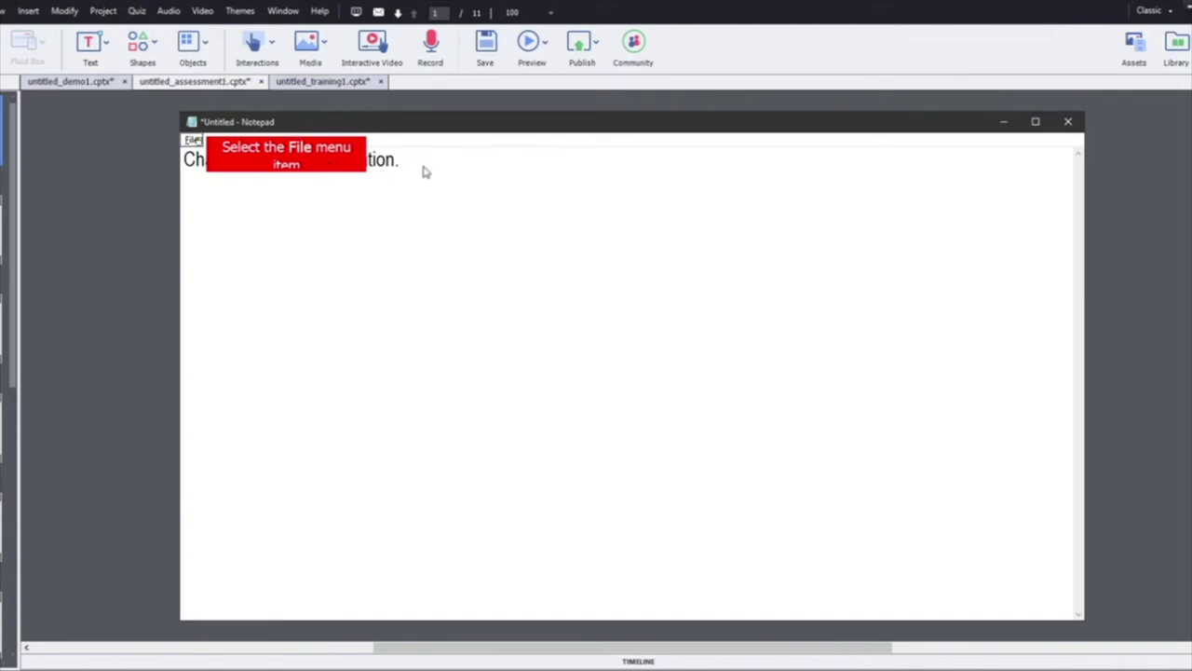
{"action": "left_click", "coordinate": [538, 52]}
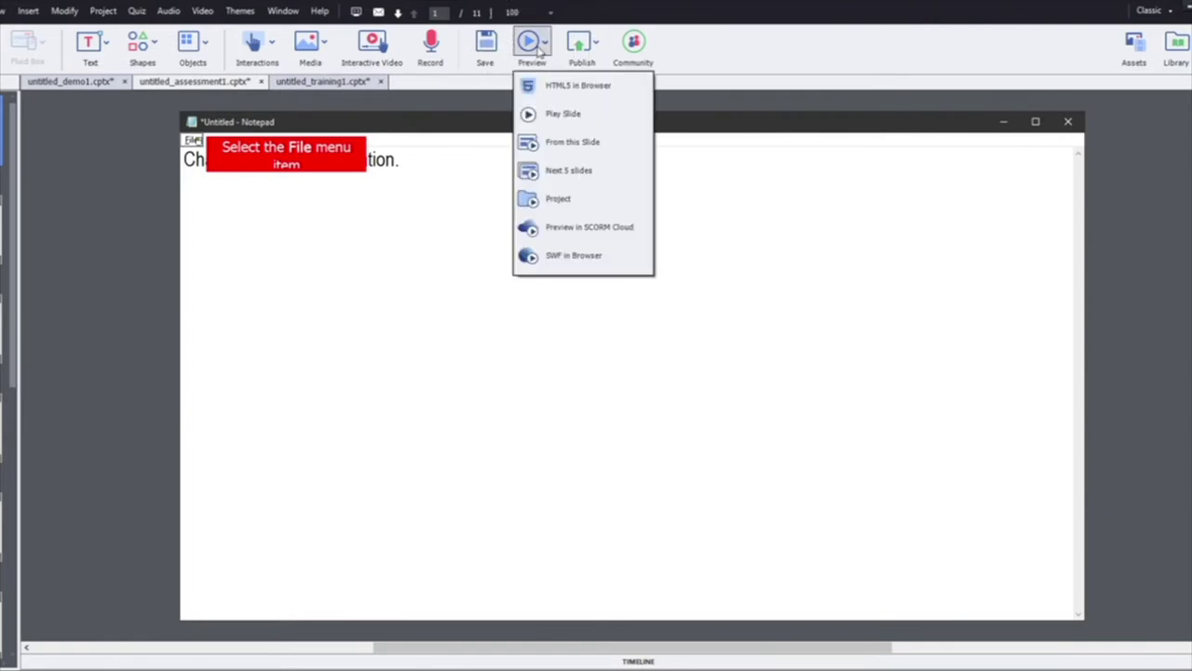
{"action": "left_click", "coordinate": [546, 201]}
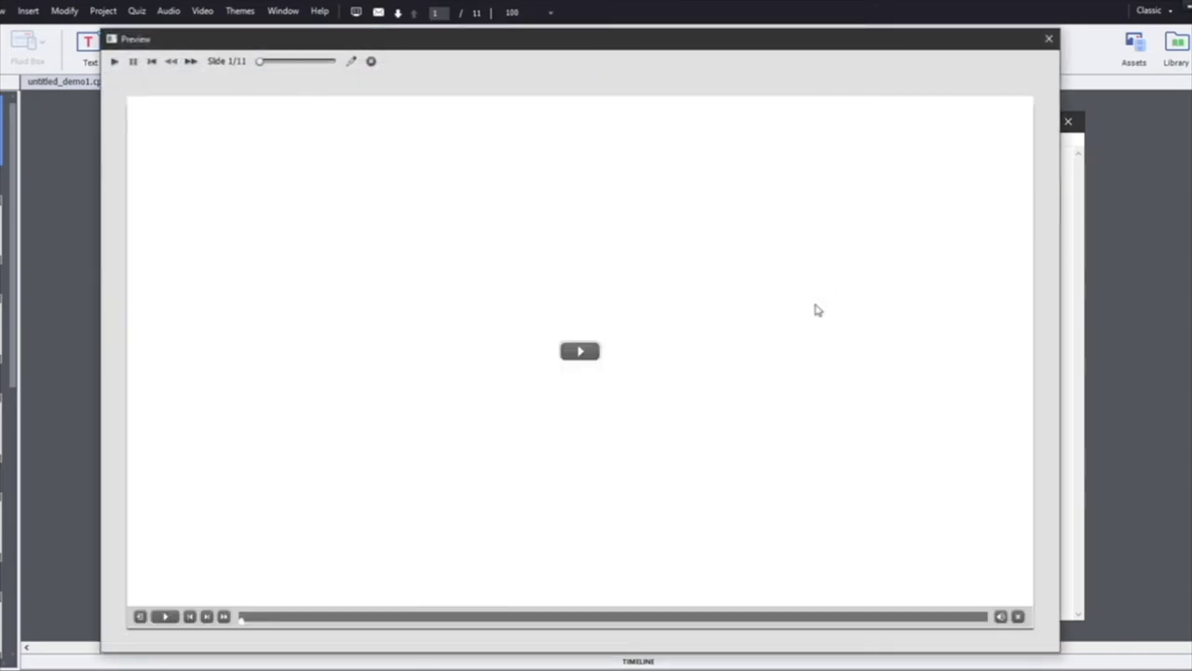
{"action": "left_click", "coordinate": [587, 359]}
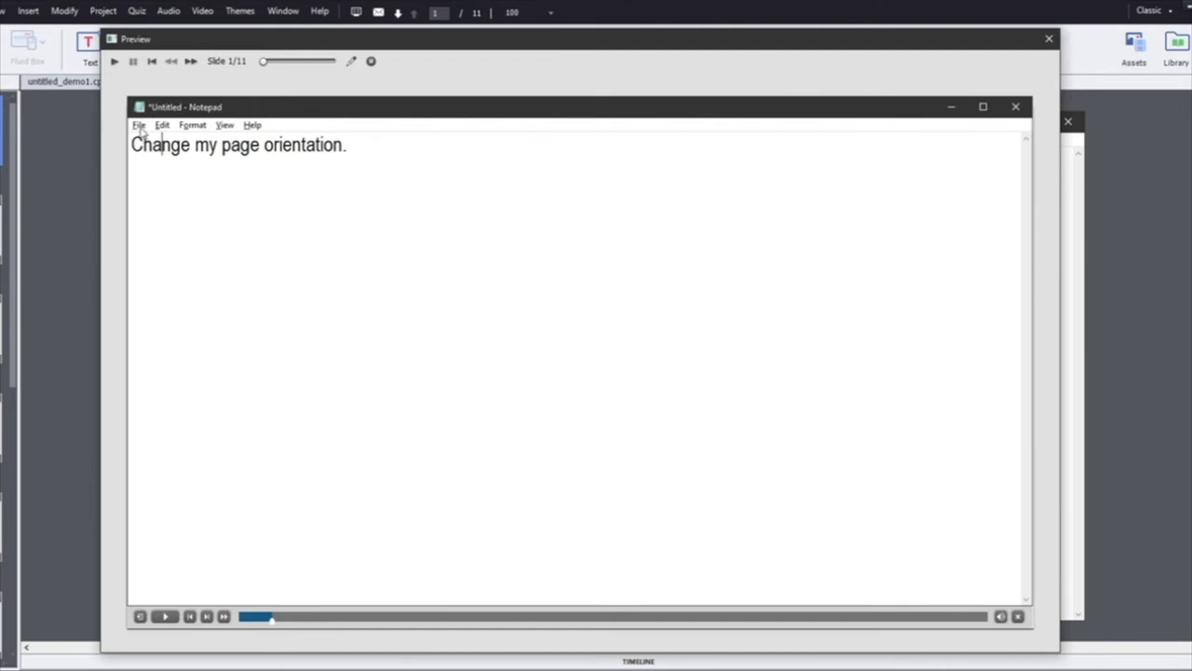
{"action": "left_click", "coordinate": [202, 132]}
{"action": "left_click", "coordinate": [201, 133]}
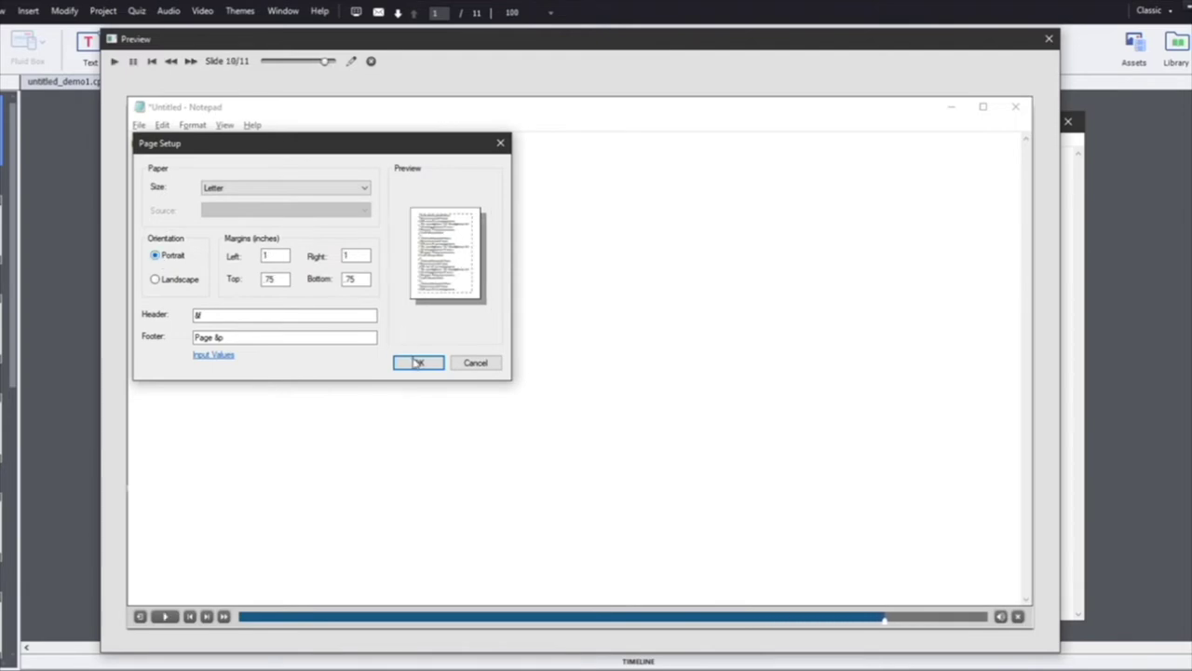
{"action": "left_click", "coordinate": [1049, 39]}
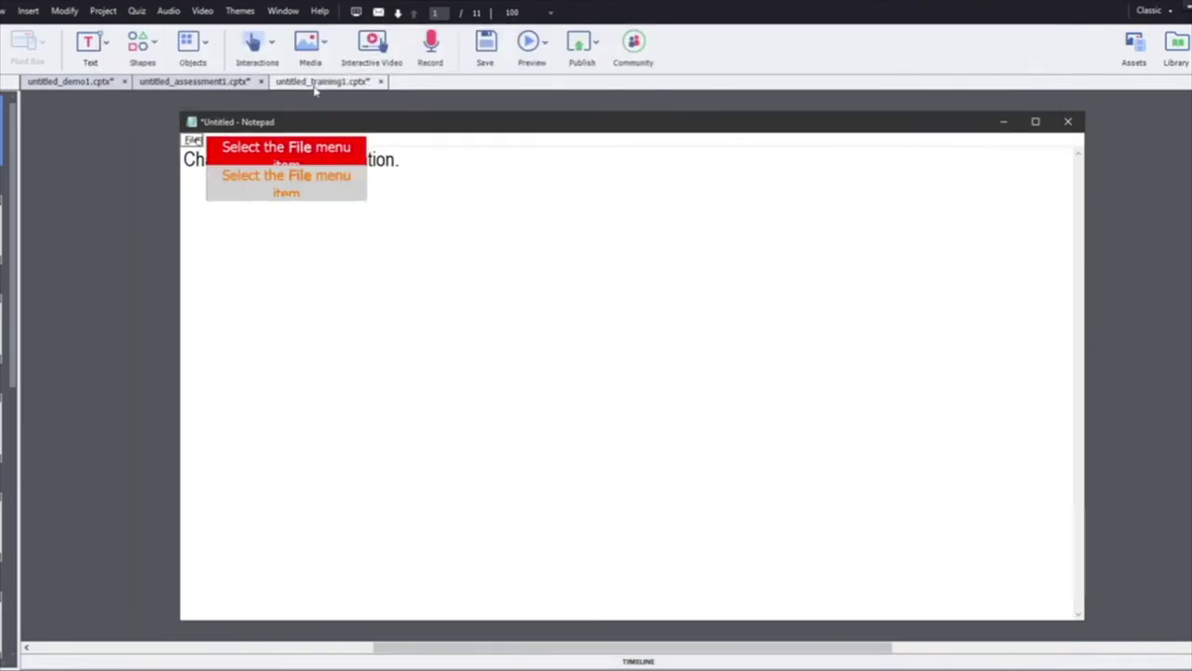
Step: Preview the whole untitled_training1.cptx project, play the training simulation past its first slide, and close the preview
{"action": "left_click", "coordinate": [548, 63]}
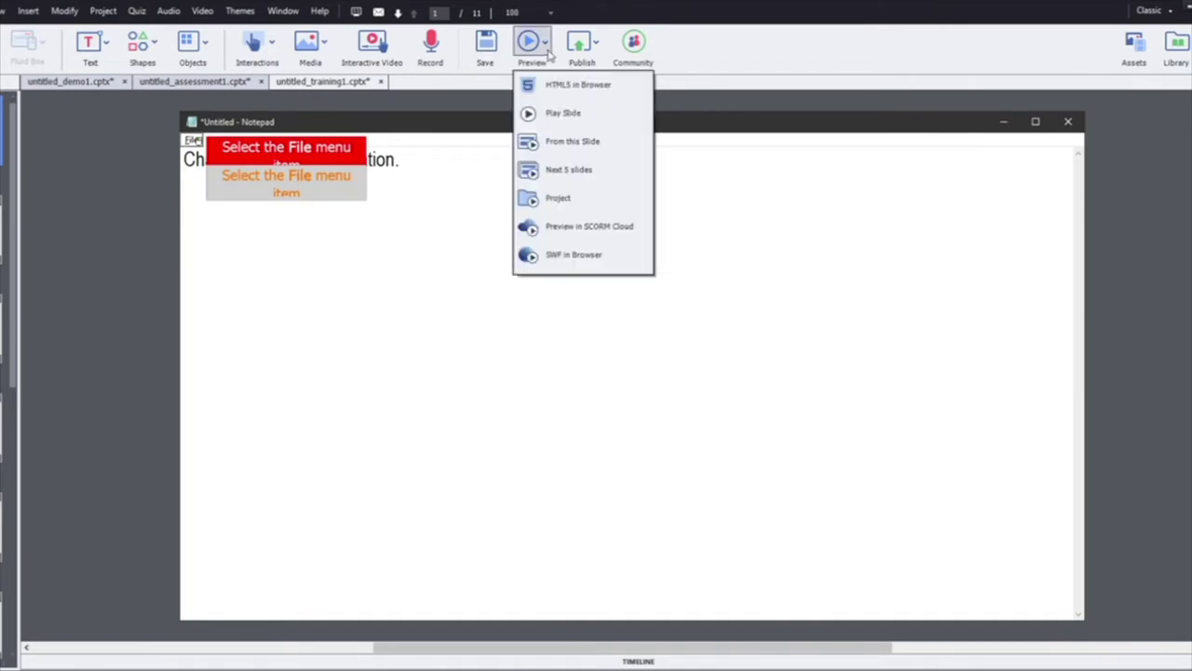
{"action": "left_click", "coordinate": [536, 196]}
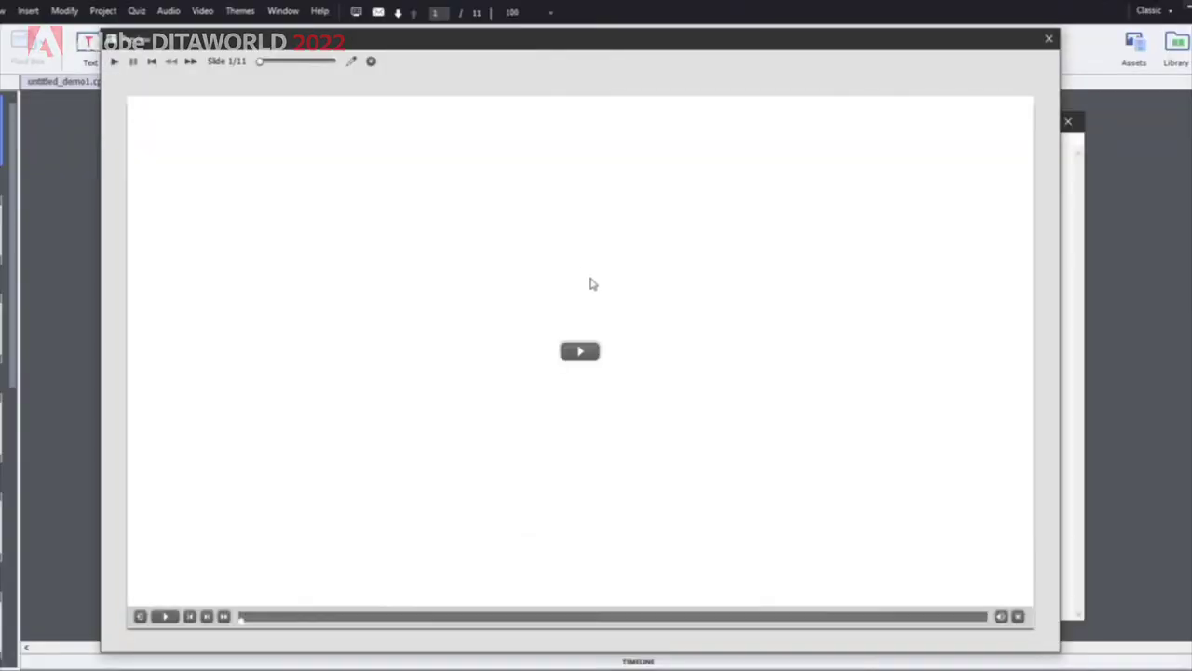
{"action": "left_click", "coordinate": [587, 357]}
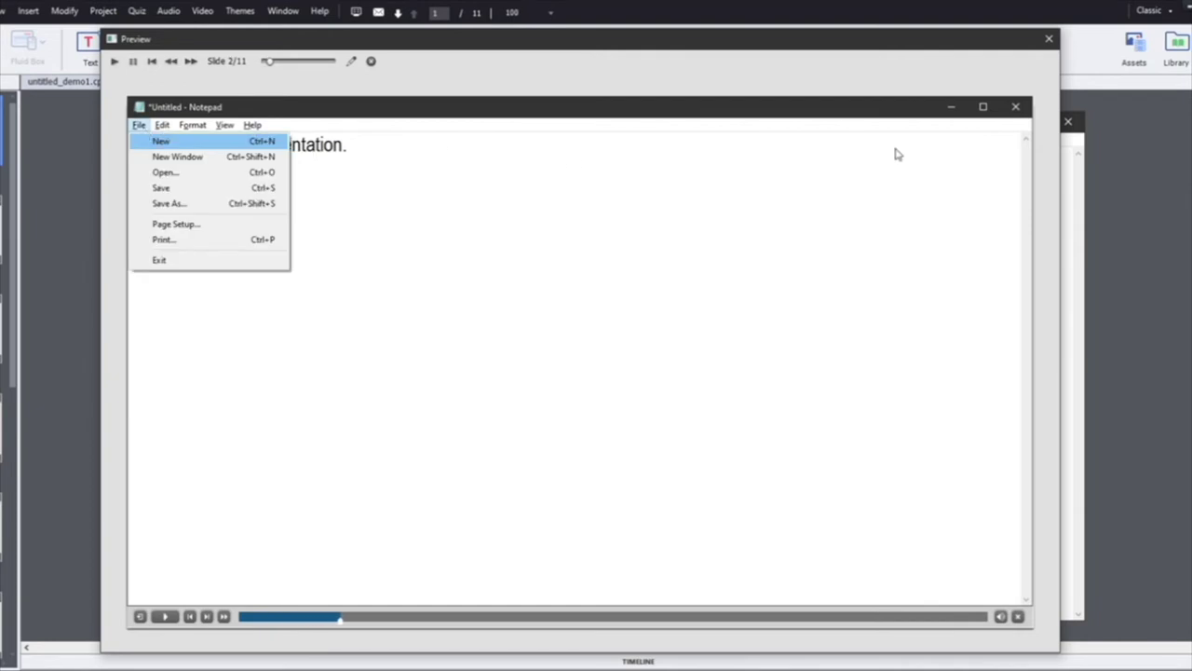
{"action": "left_click", "coordinate": [1049, 41]}
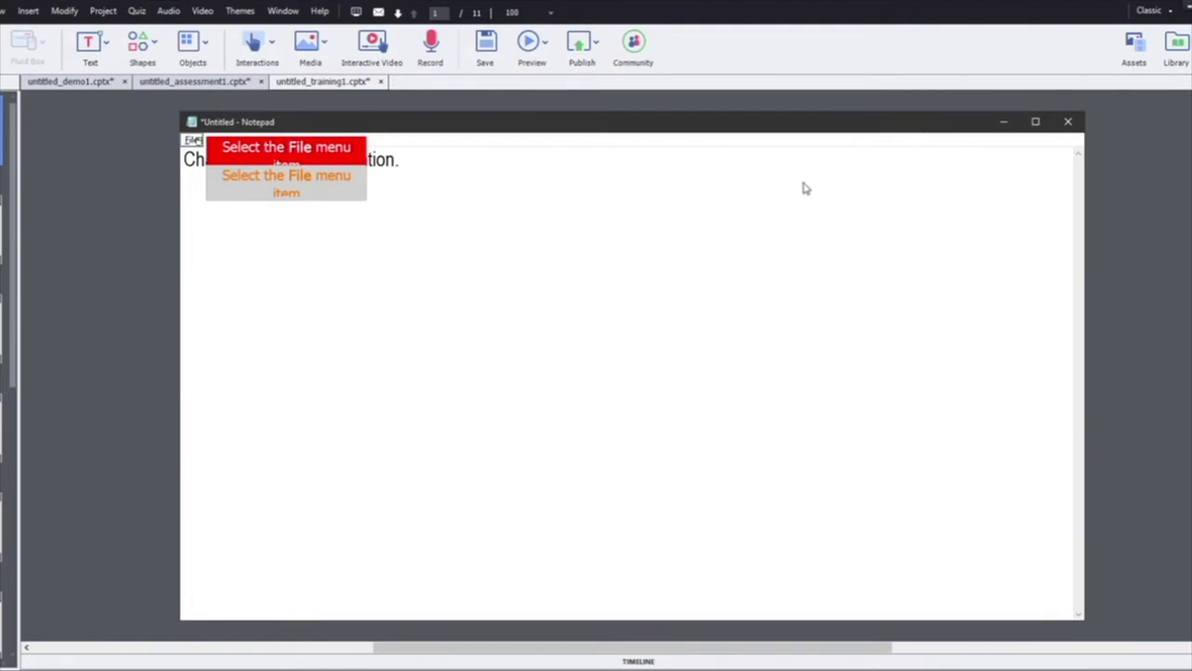
Step: Compare the first slide's captions across the untitled_demo1.cptx, untitled_assessment1.cptx and untitled_training1.cptx projects
{"action": "left_click", "coordinate": [91, 83]}
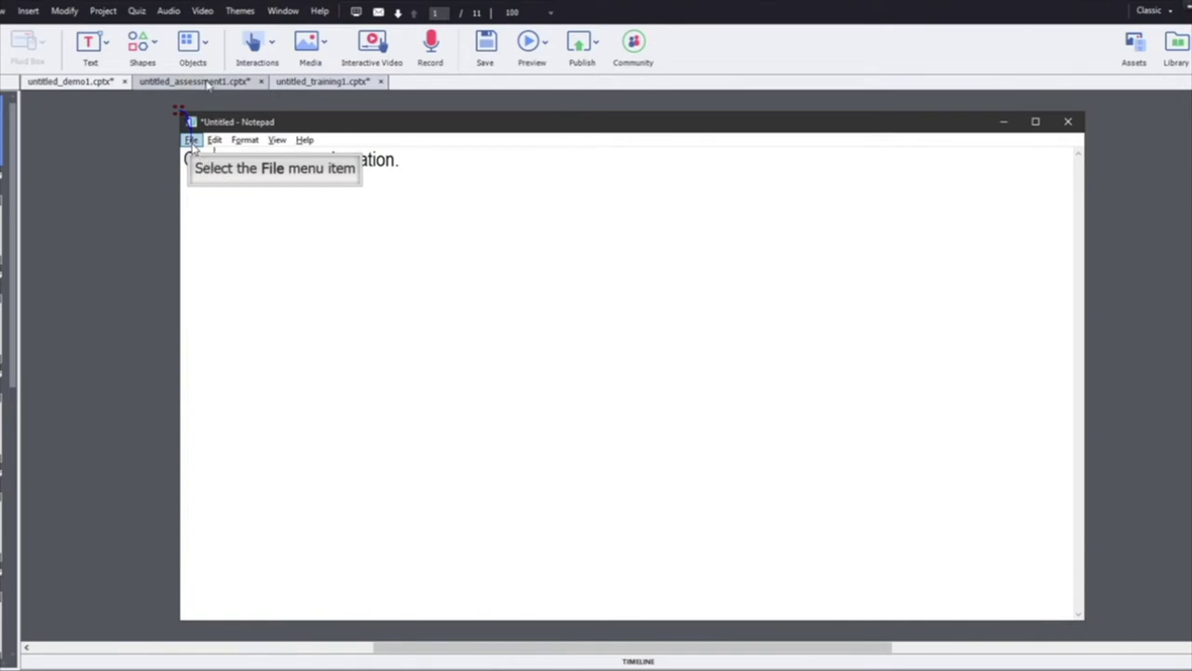
{"action": "left_click", "coordinate": [209, 82]}
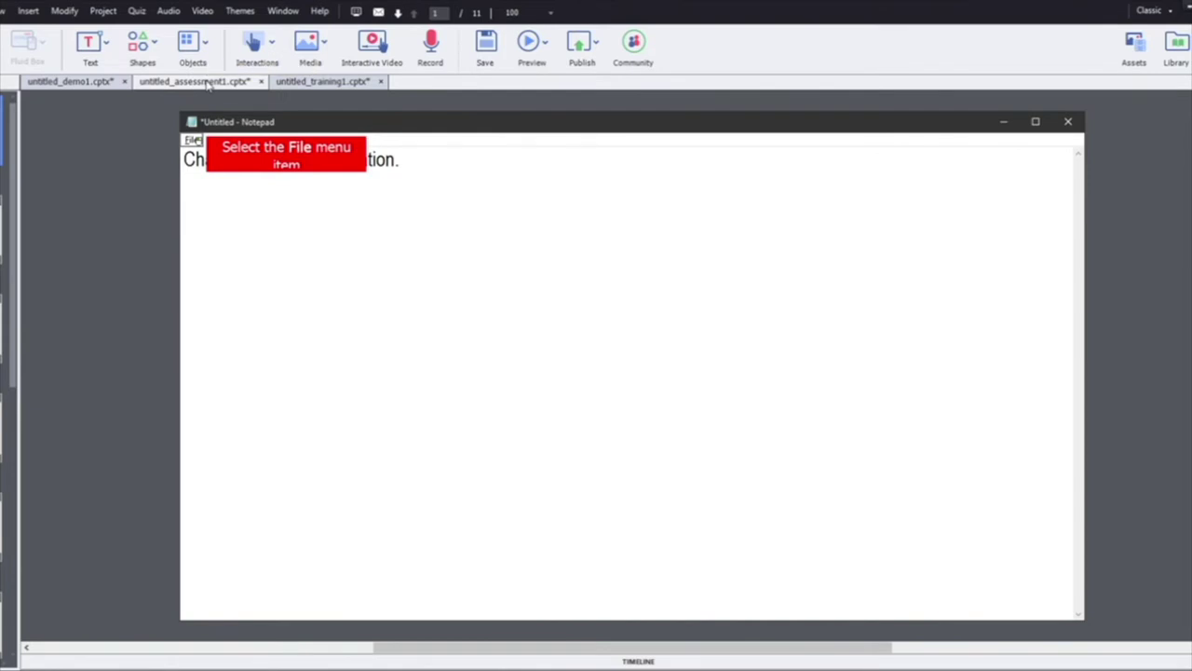
{"action": "left_click", "coordinate": [77, 82]}
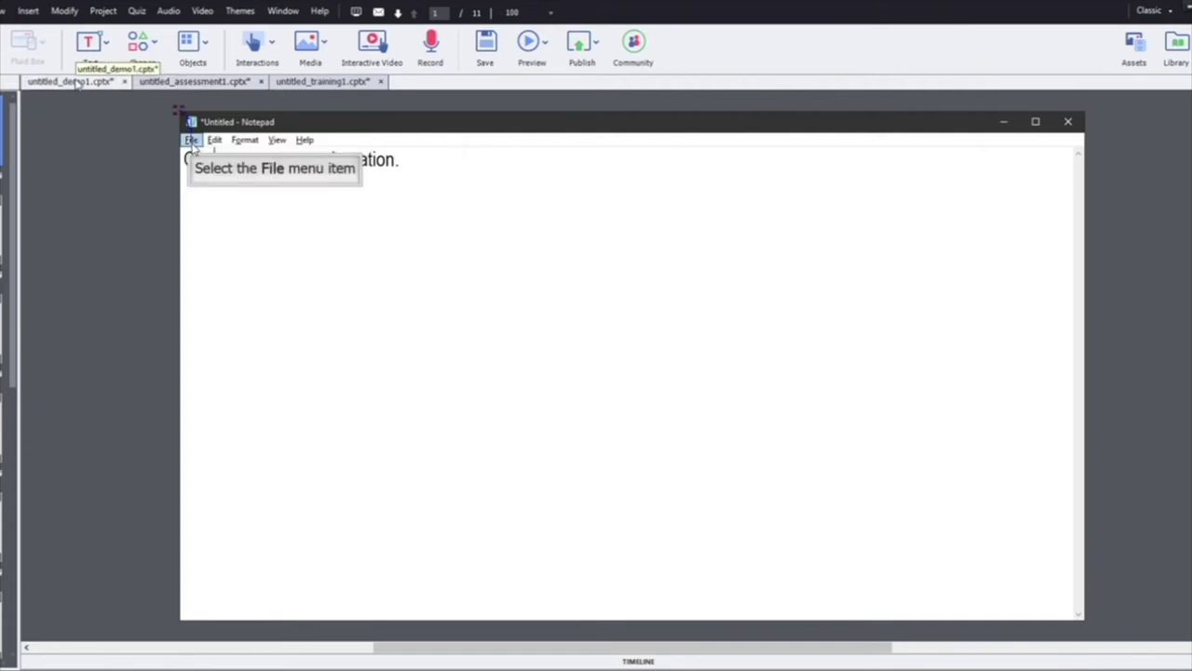
{"action": "left_click", "coordinate": [207, 83]}
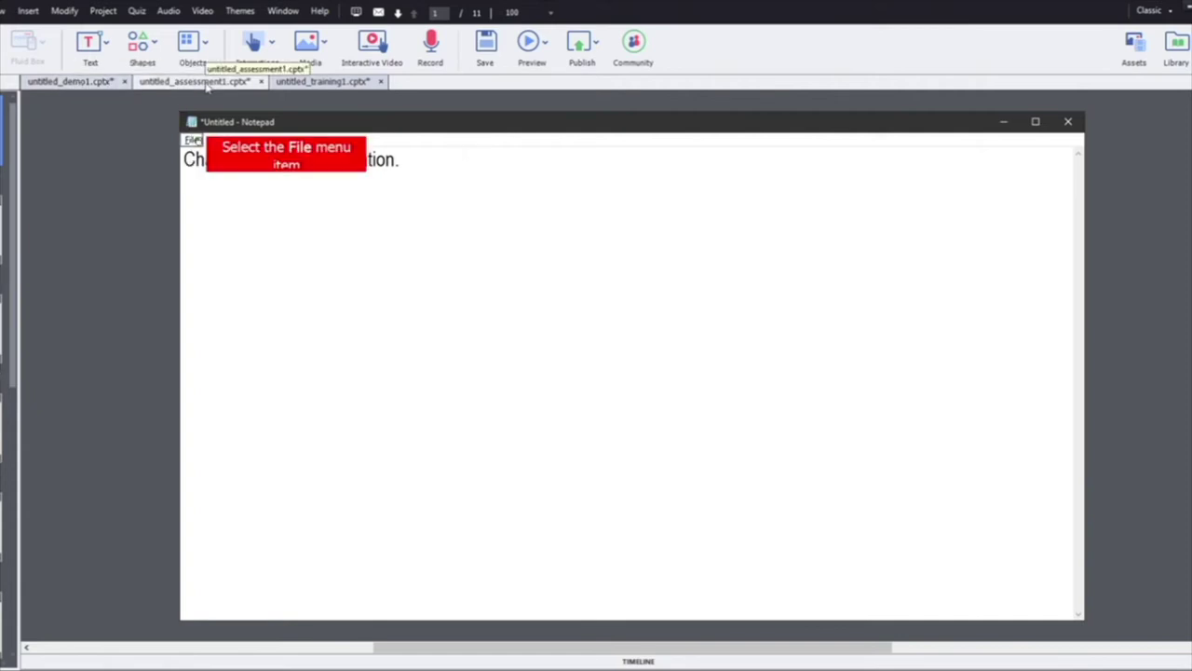
{"action": "left_click", "coordinate": [337, 87]}
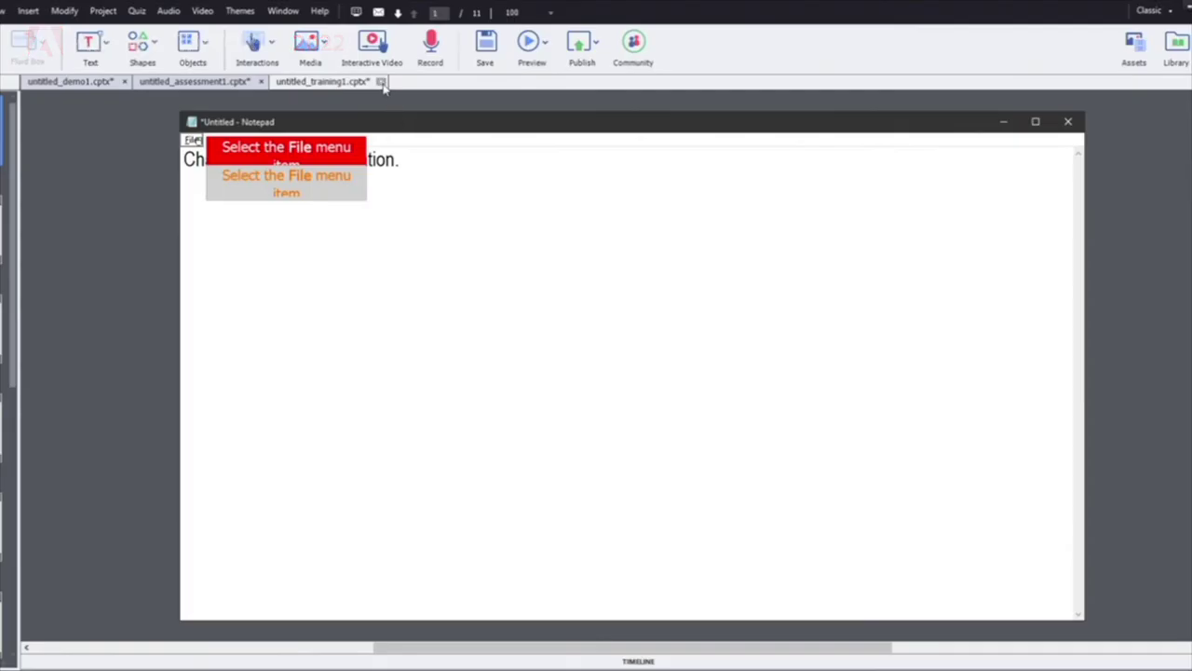
Step: Close the training, assessment and demo projects without saving their changes
{"action": "left_click", "coordinate": [382, 82]}
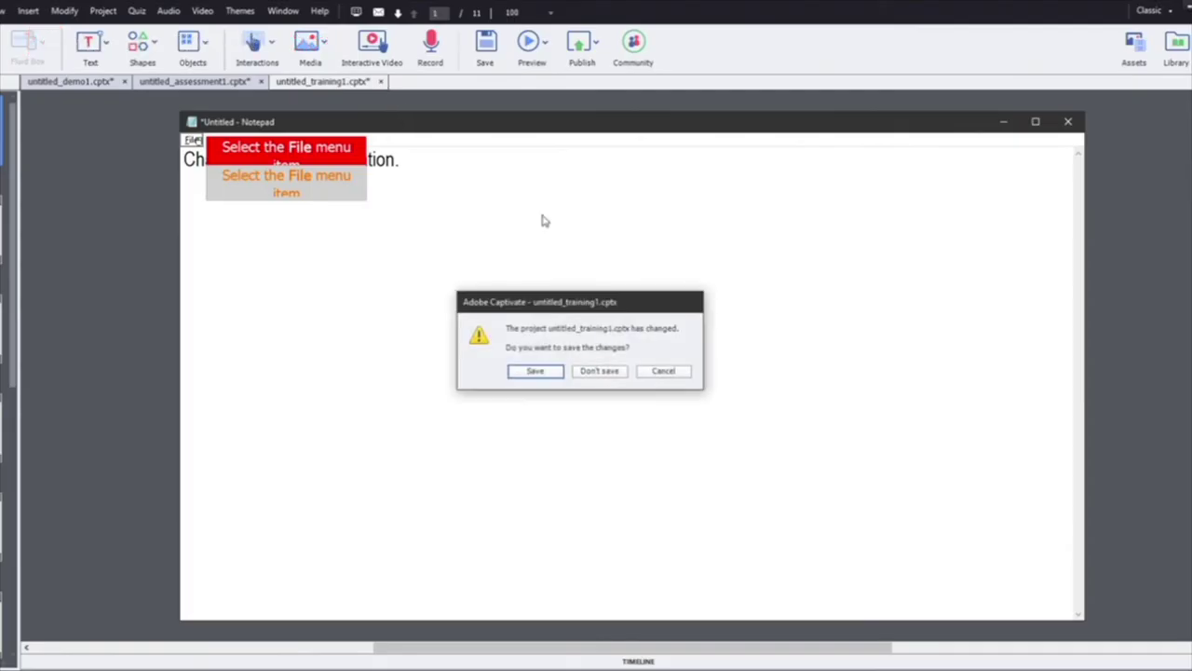
{"action": "left_click", "coordinate": [608, 370]}
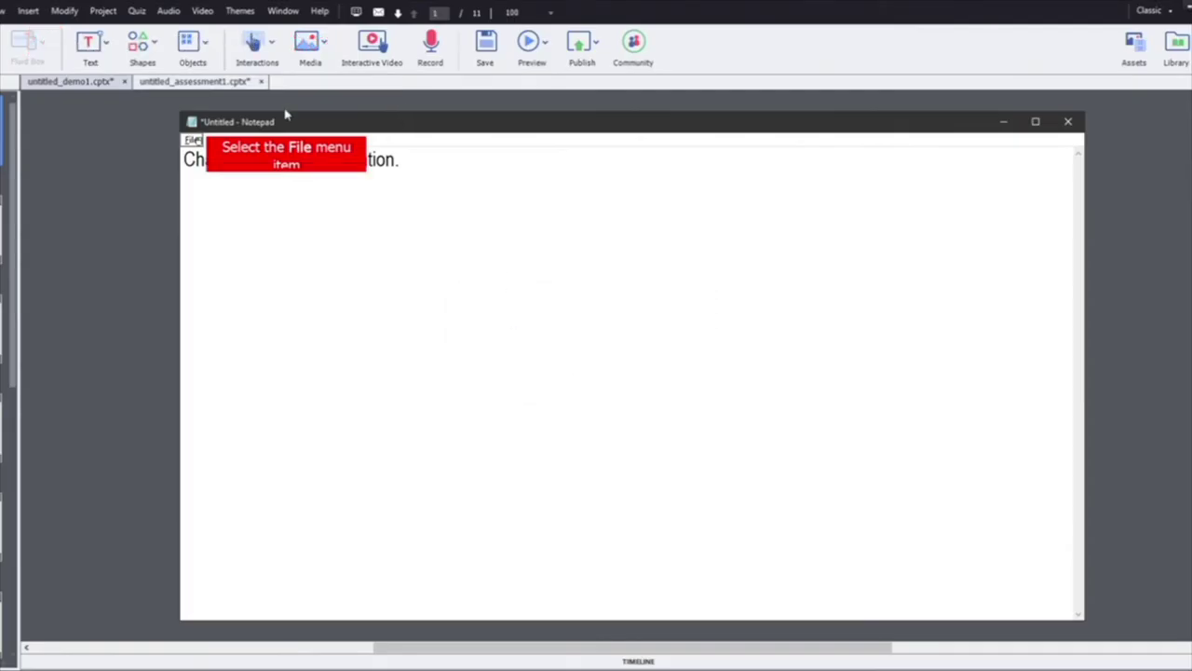
{"action": "left_click", "coordinate": [261, 82]}
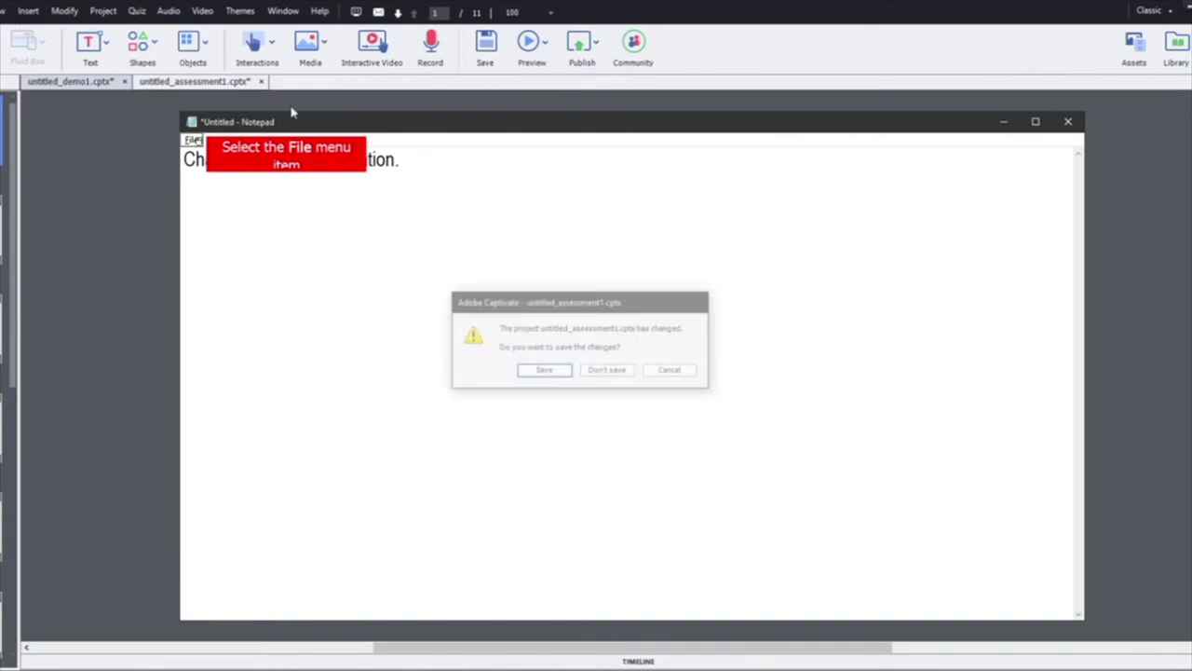
{"action": "left_click", "coordinate": [611, 373]}
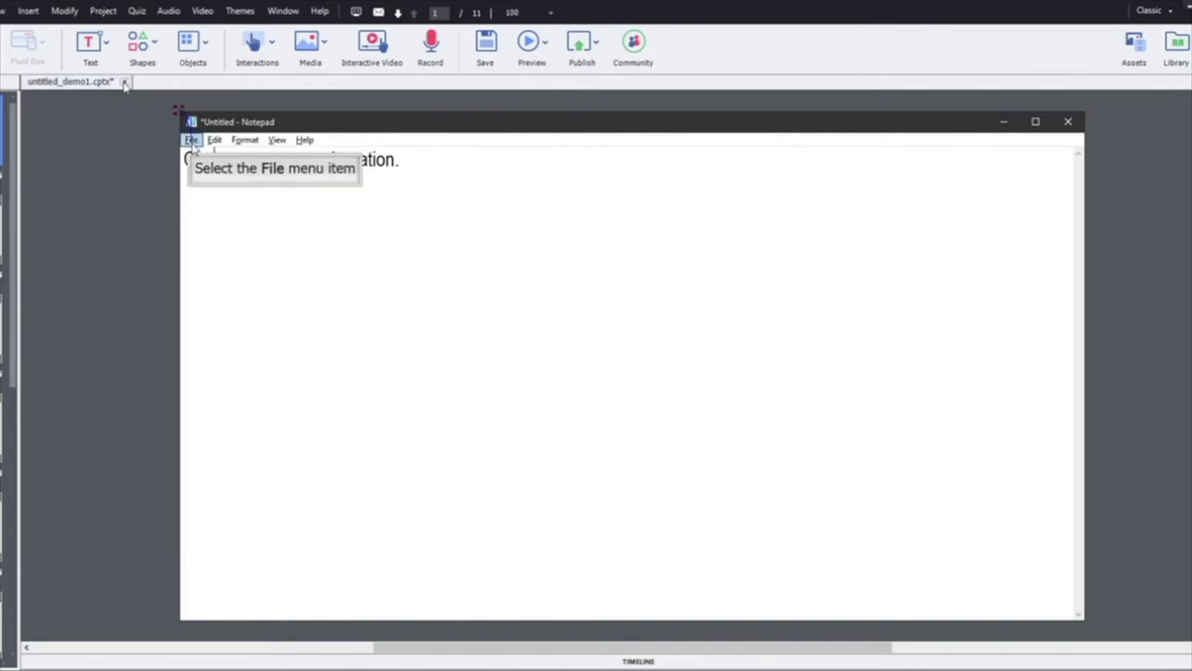
{"action": "left_click", "coordinate": [125, 81]}
{"action": "left_click", "coordinate": [597, 370]}
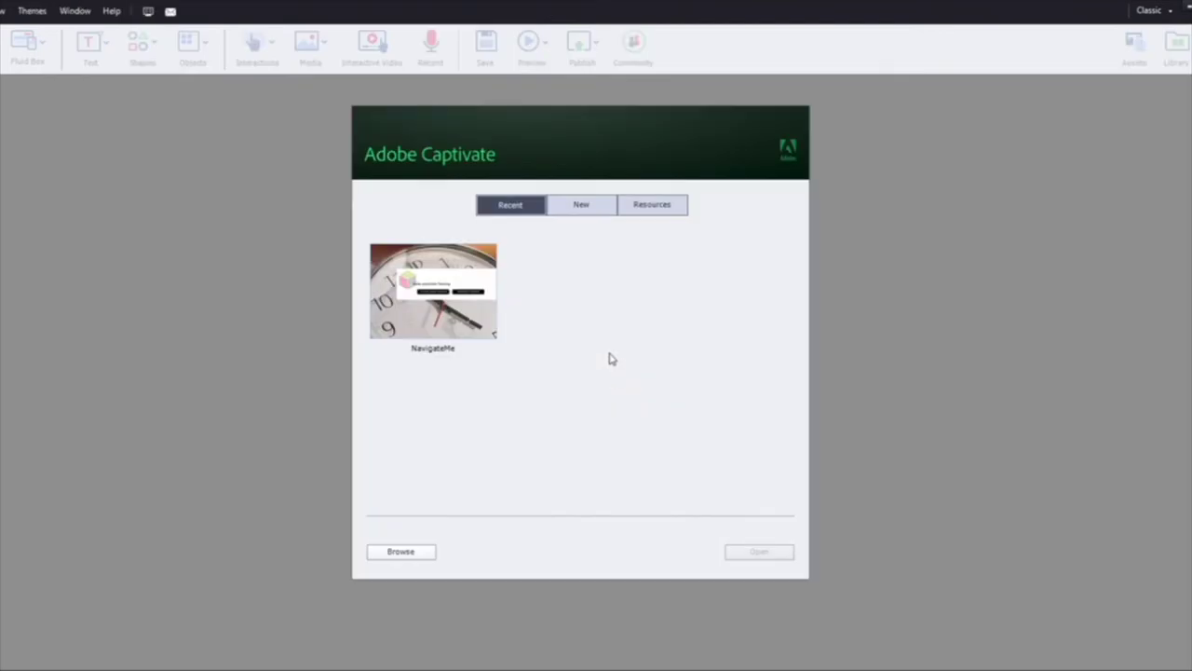
Step: Start a new Software Simulation and select Custom as its only recording mode, with Demo, Assessment and Training turned off
{"action": "left_click", "coordinate": [589, 213]}
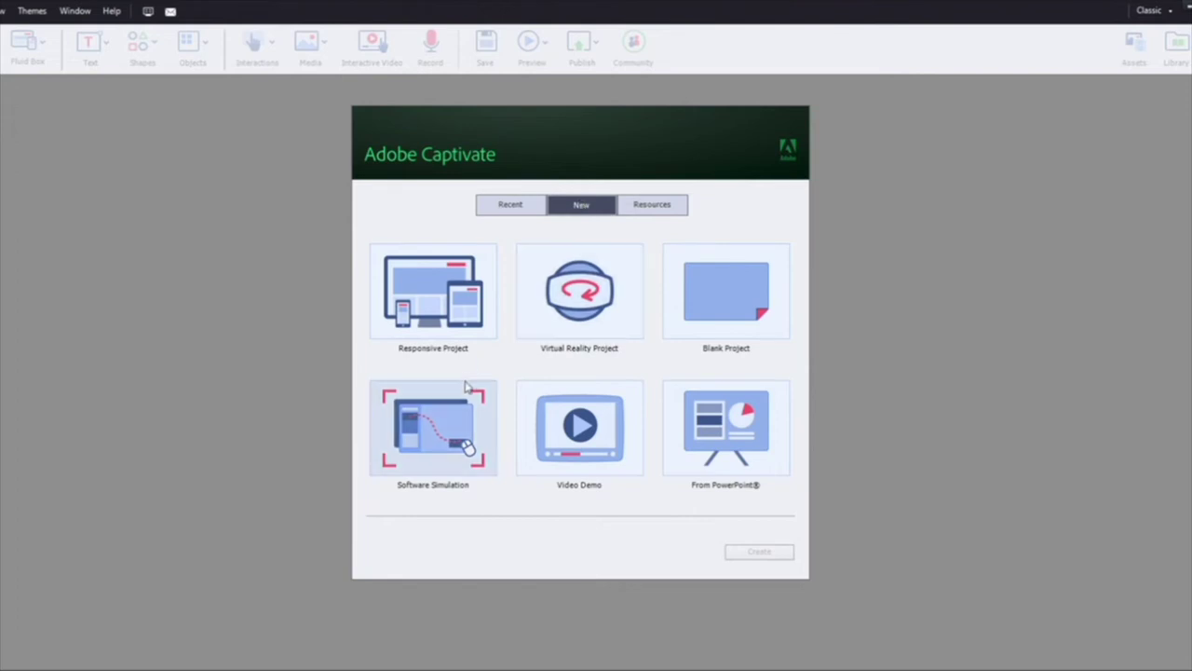
{"action": "left_click", "coordinate": [461, 429]}
{"action": "double_click", "coordinate": [461, 428]}
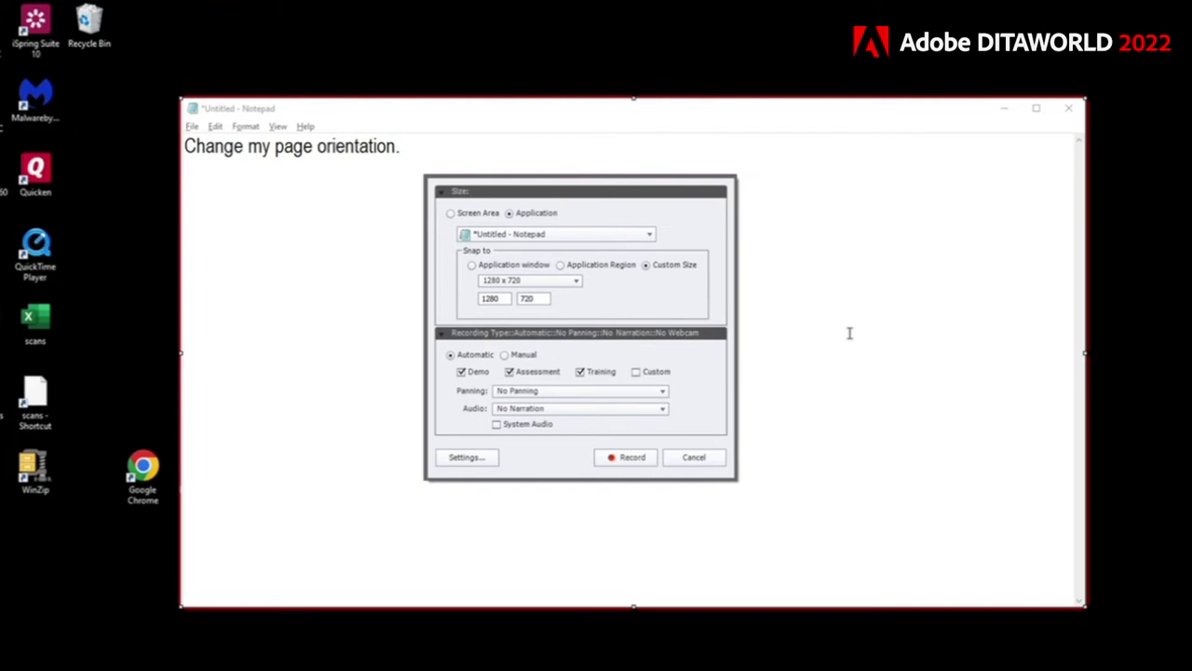
{"action": "left_click", "coordinate": [637, 373]}
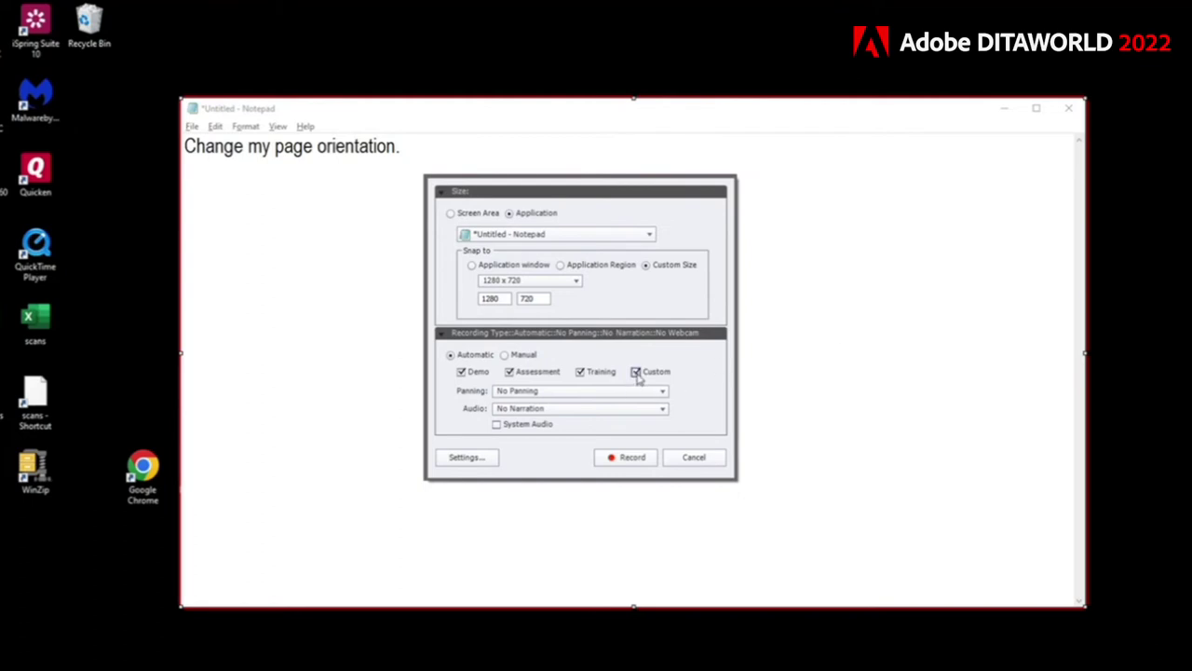
{"action": "left_click", "coordinate": [582, 375]}
{"action": "left_click", "coordinate": [518, 373]}
{"action": "left_click", "coordinate": [463, 373]}
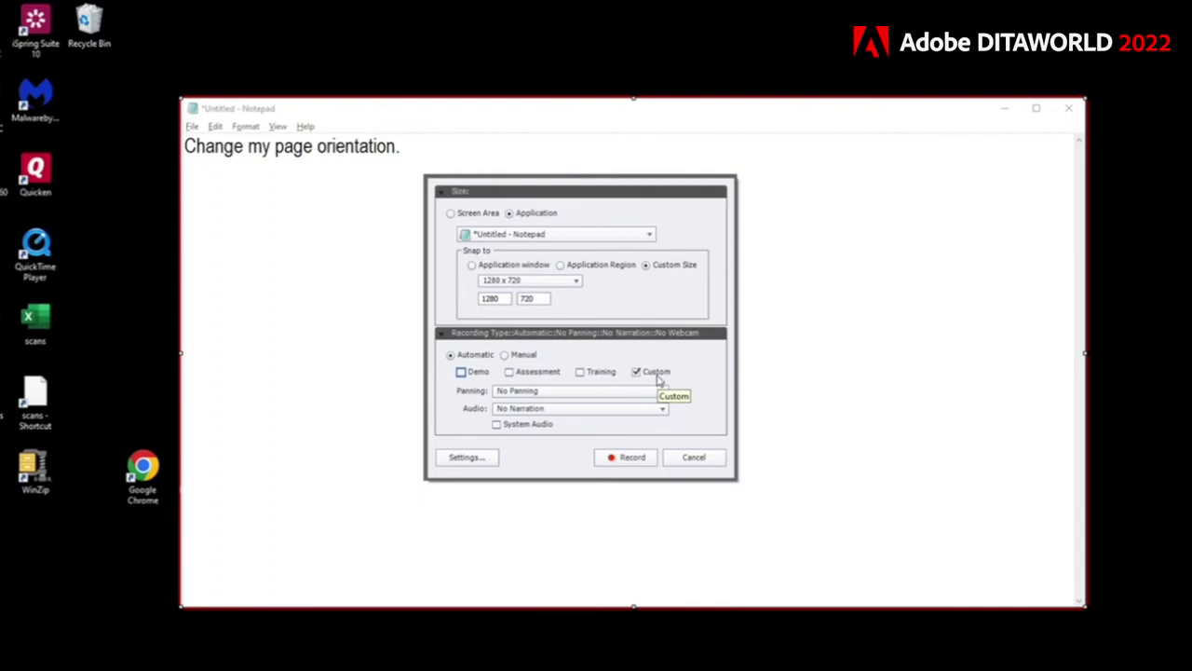
Step: Configure the Custom recording mode to add text captions and click boxes on mouse click with a failure caption
{"action": "left_click", "coordinate": [495, 458]}
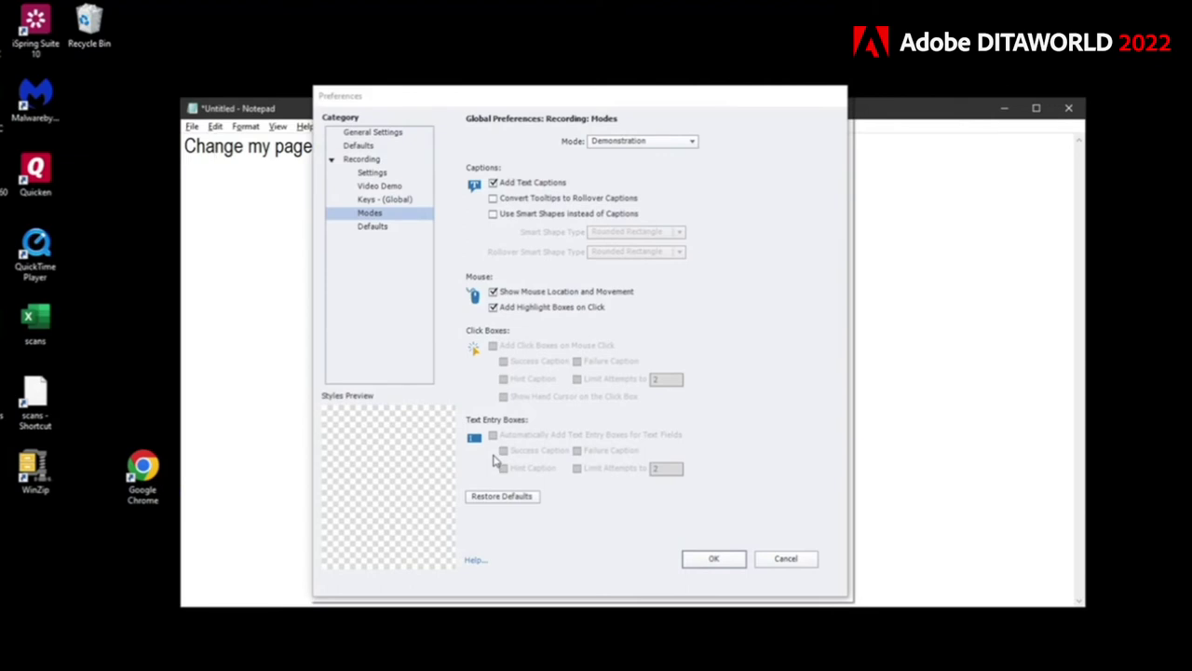
{"action": "left_click", "coordinate": [618, 145]}
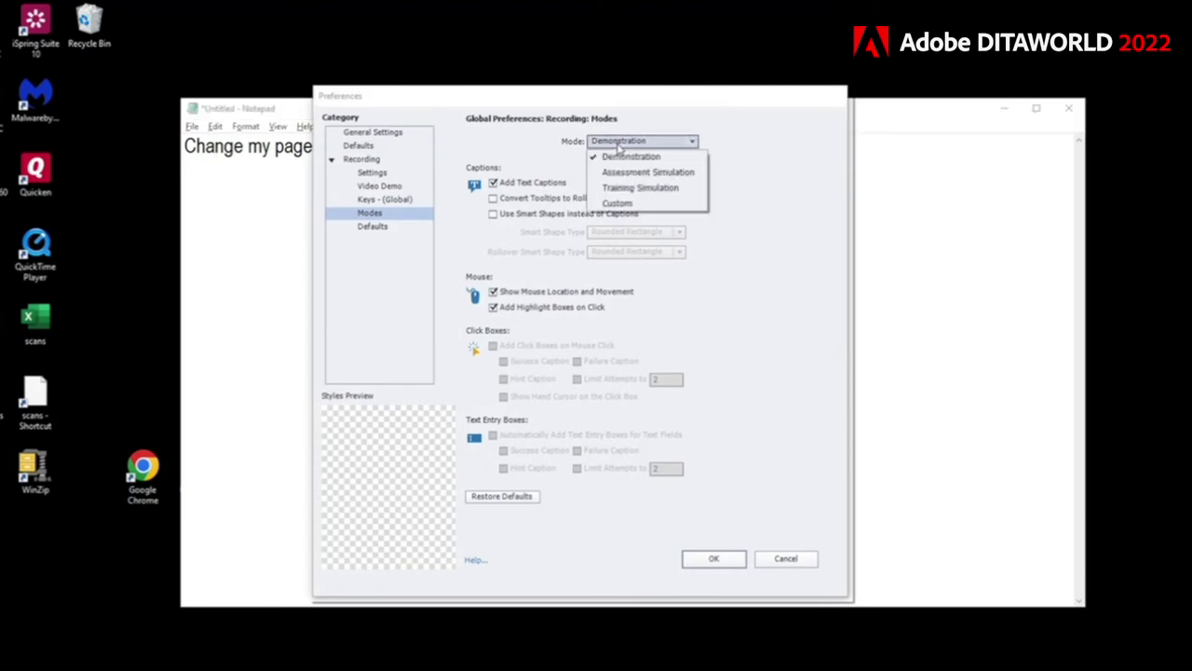
{"action": "left_click", "coordinate": [618, 203]}
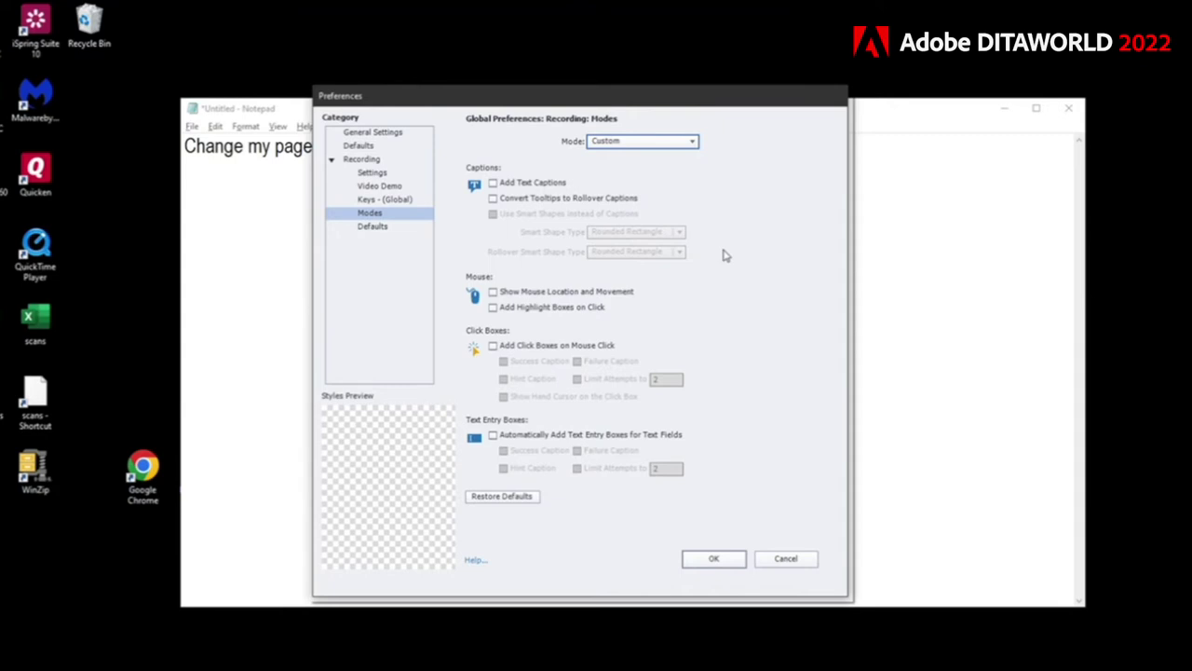
{"action": "left_click", "coordinate": [690, 145]}
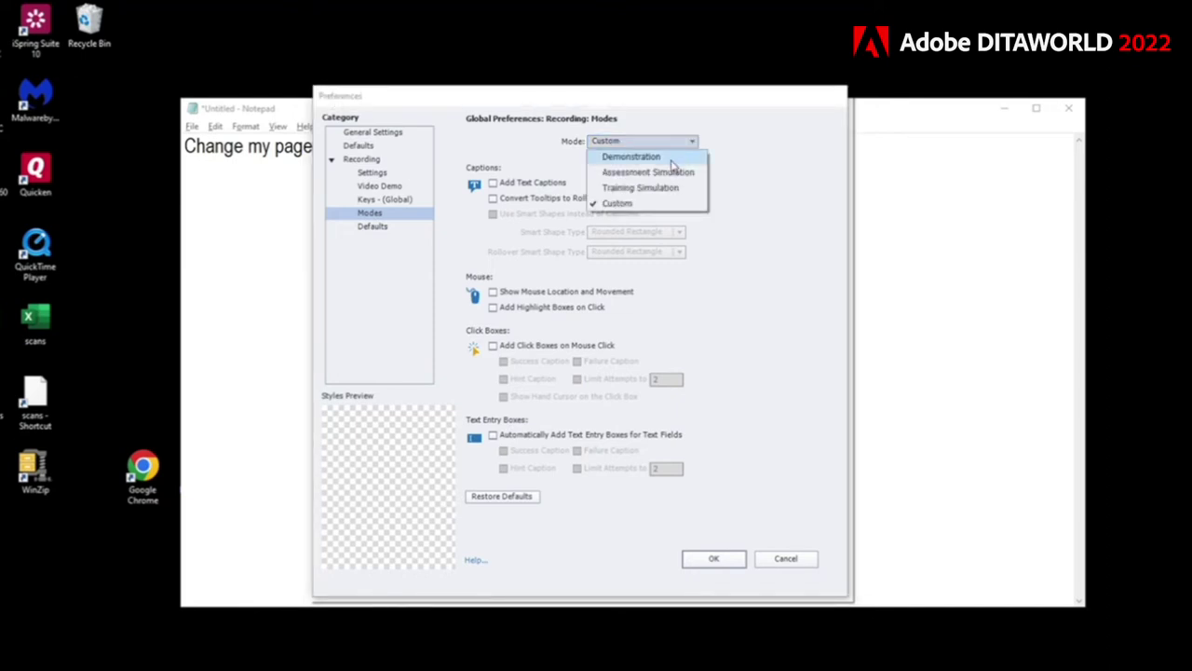
{"action": "left_click", "coordinate": [762, 173]}
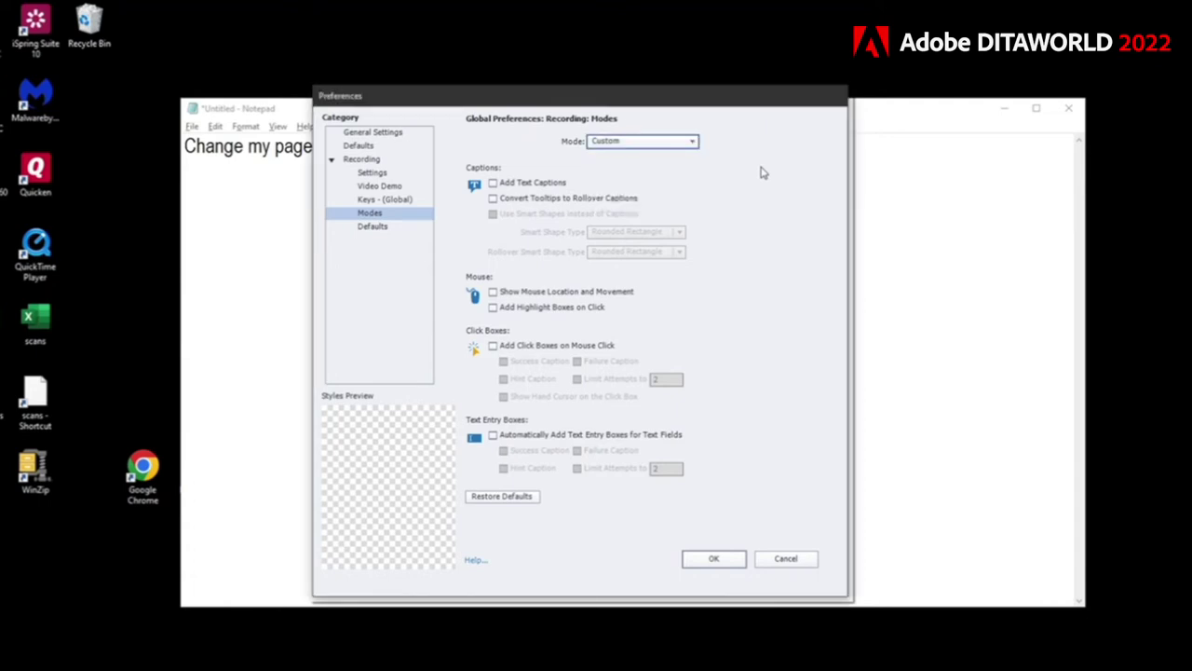
{"action": "left_click", "coordinate": [533, 186]}
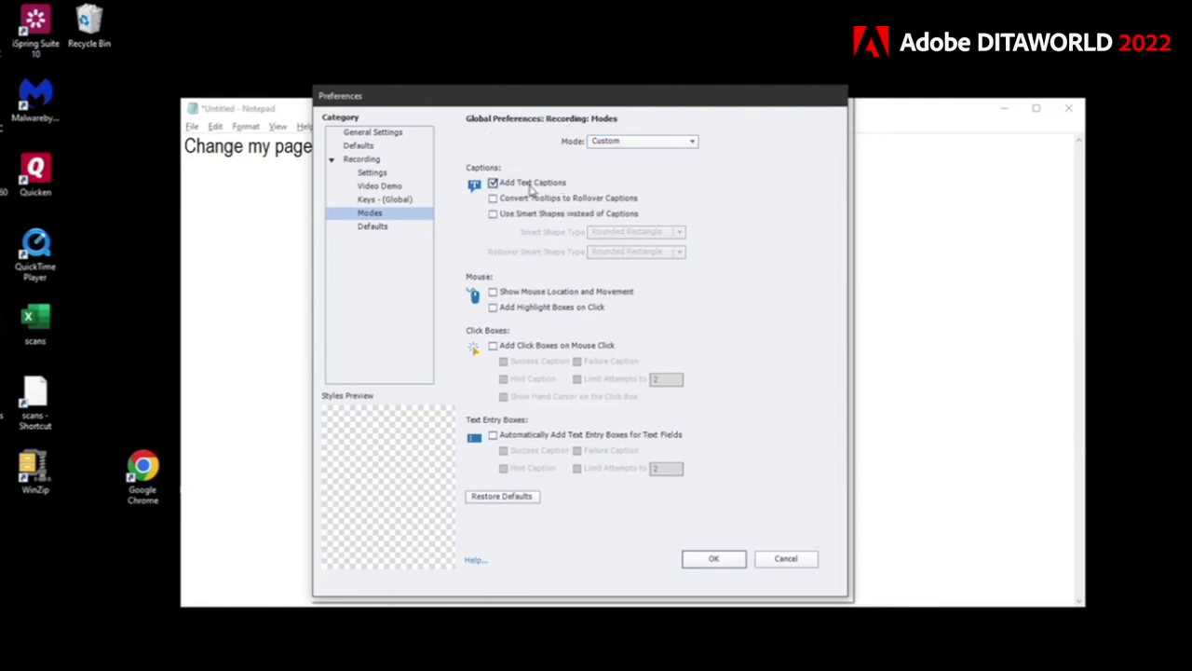
{"action": "left_click", "coordinate": [528, 346]}
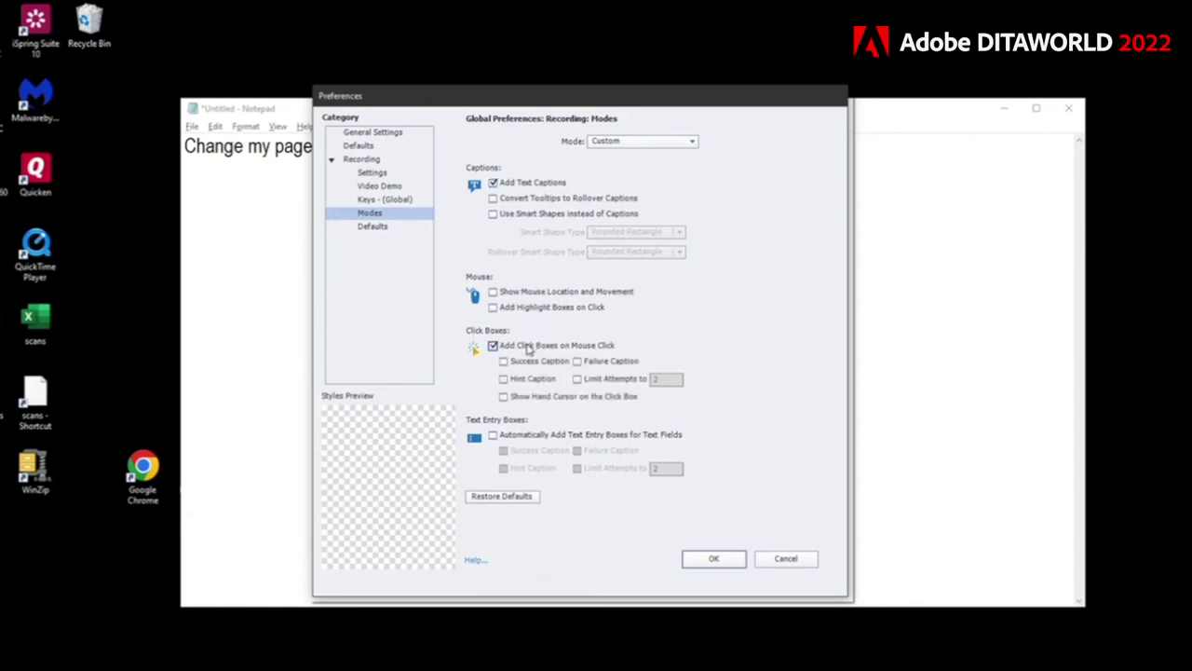
{"action": "left_click", "coordinate": [599, 365]}
{"action": "left_click", "coordinate": [732, 559]}
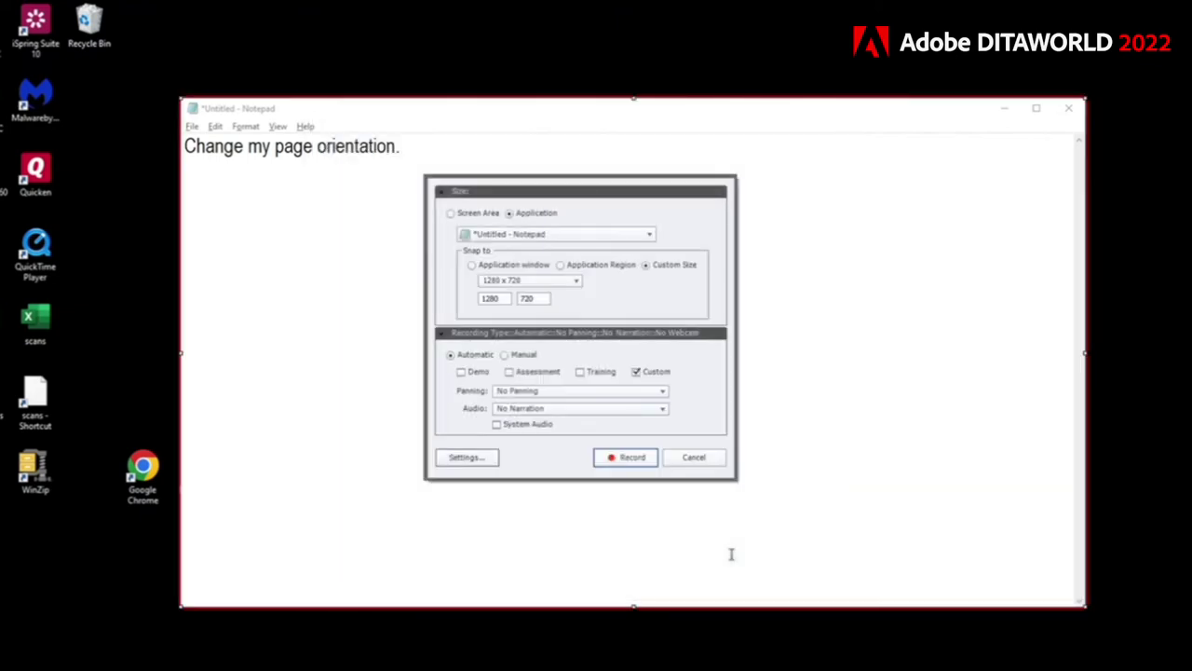
Step: Start recording and set Notepad's page orientation to Landscape in Page Setup
{"action": "left_click", "coordinate": [645, 464]}
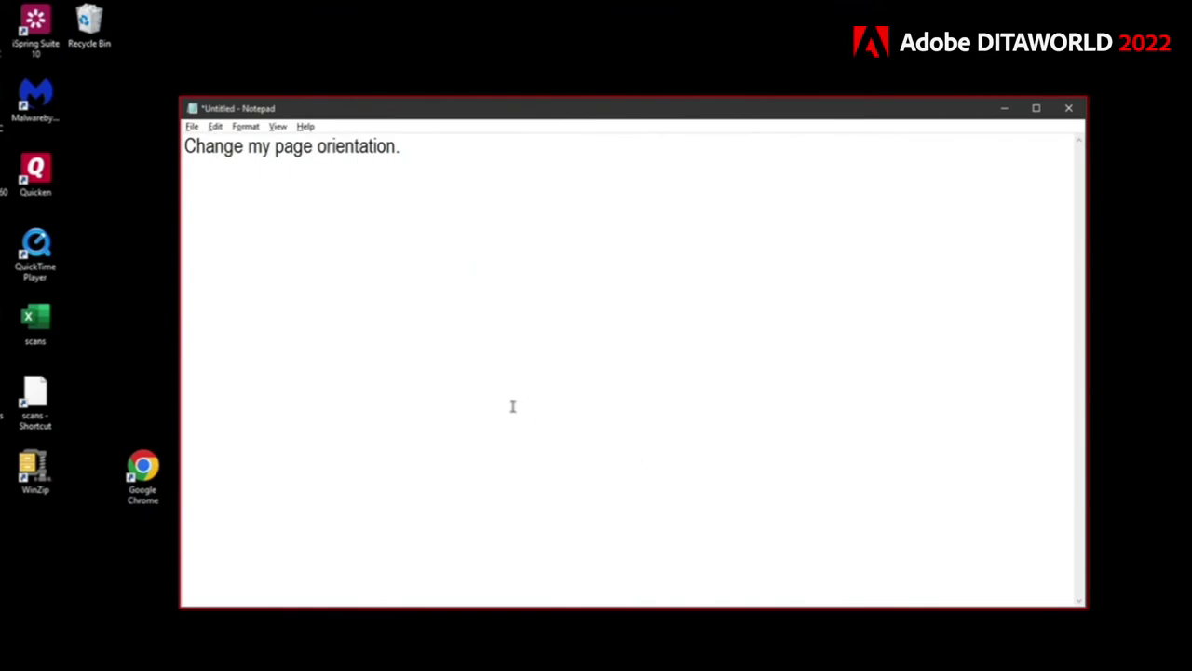
{"action": "left_click", "coordinate": [191, 127]}
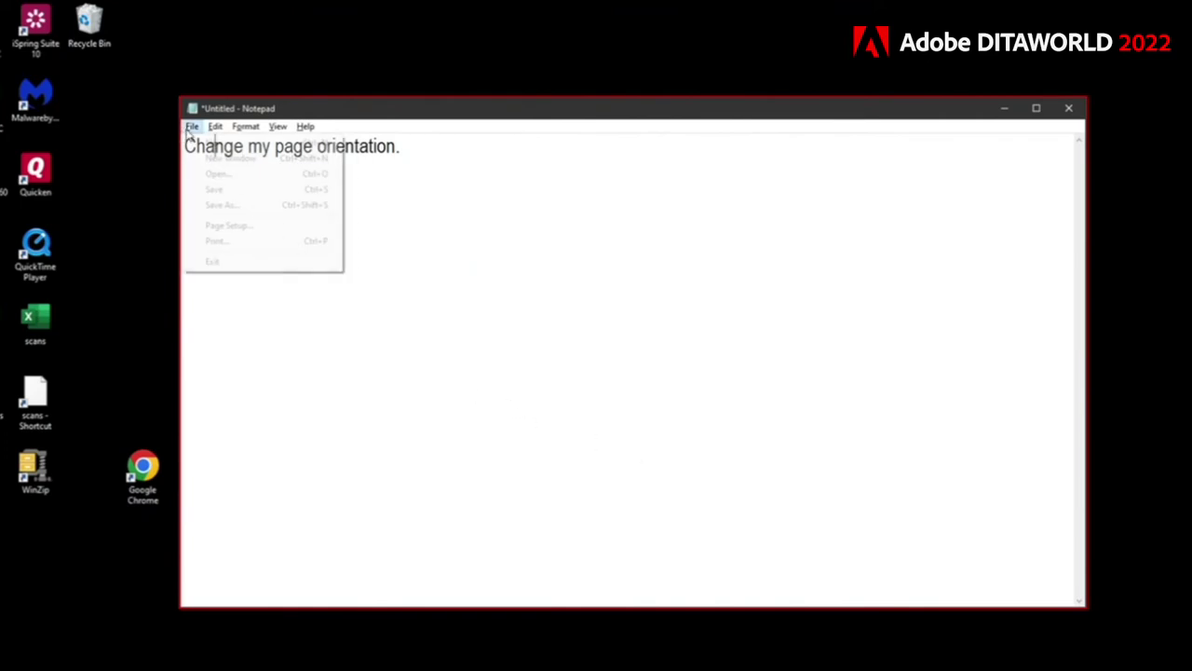
{"action": "left_click", "coordinate": [212, 225]}
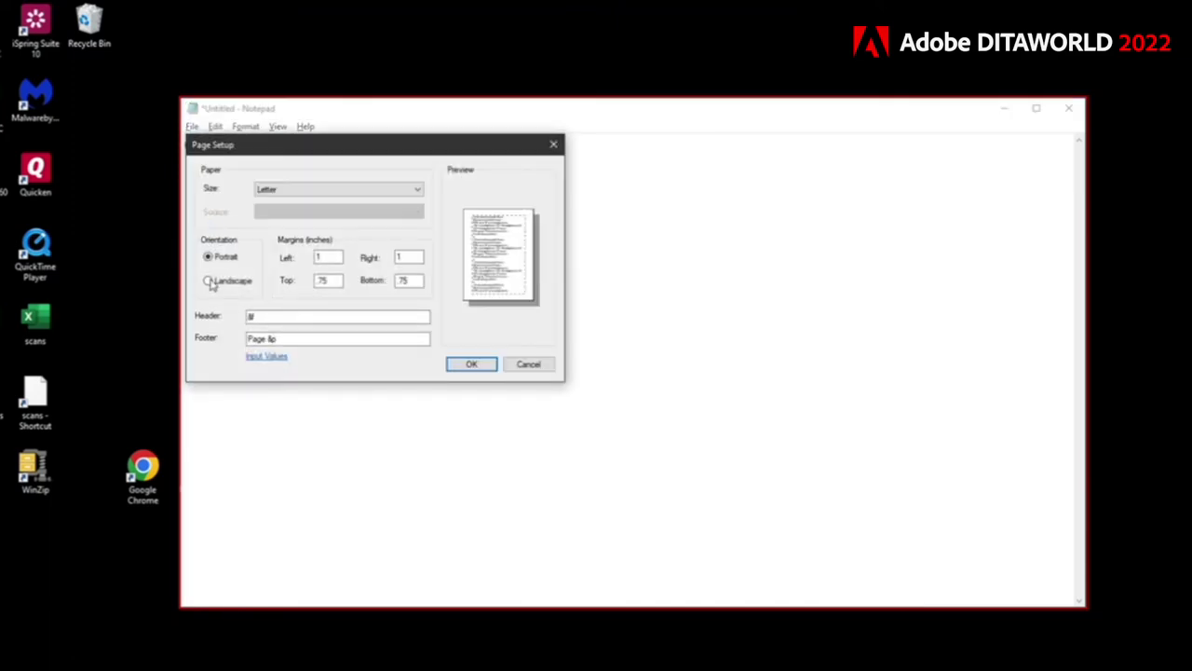
{"action": "left_click", "coordinate": [209, 281]}
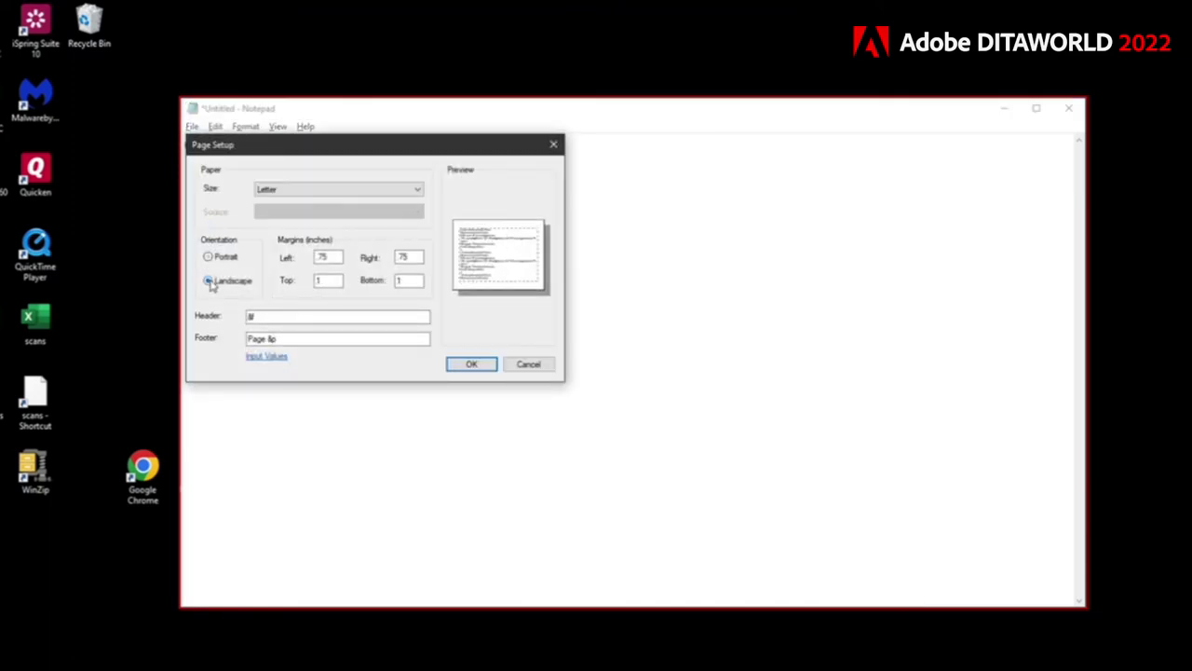
{"action": "left_click", "coordinate": [457, 363]}
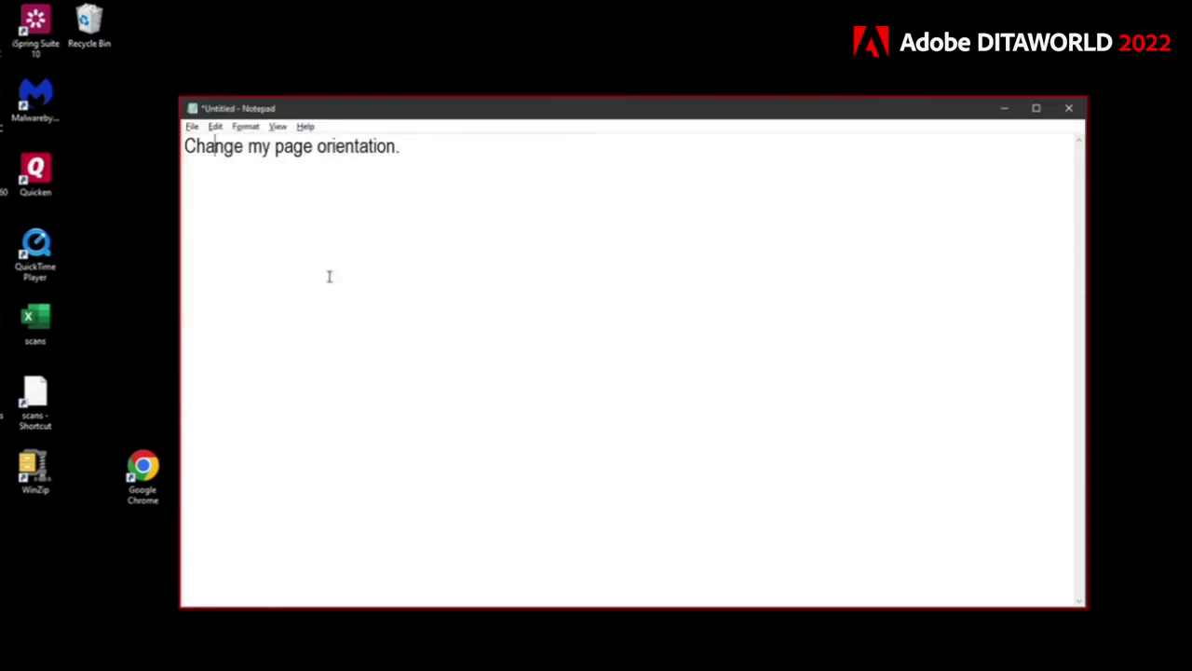
Step: Return Notepad's page orientation to Portrait in Page Setup and finish the custom recording
{"action": "left_click", "coordinate": [192, 127]}
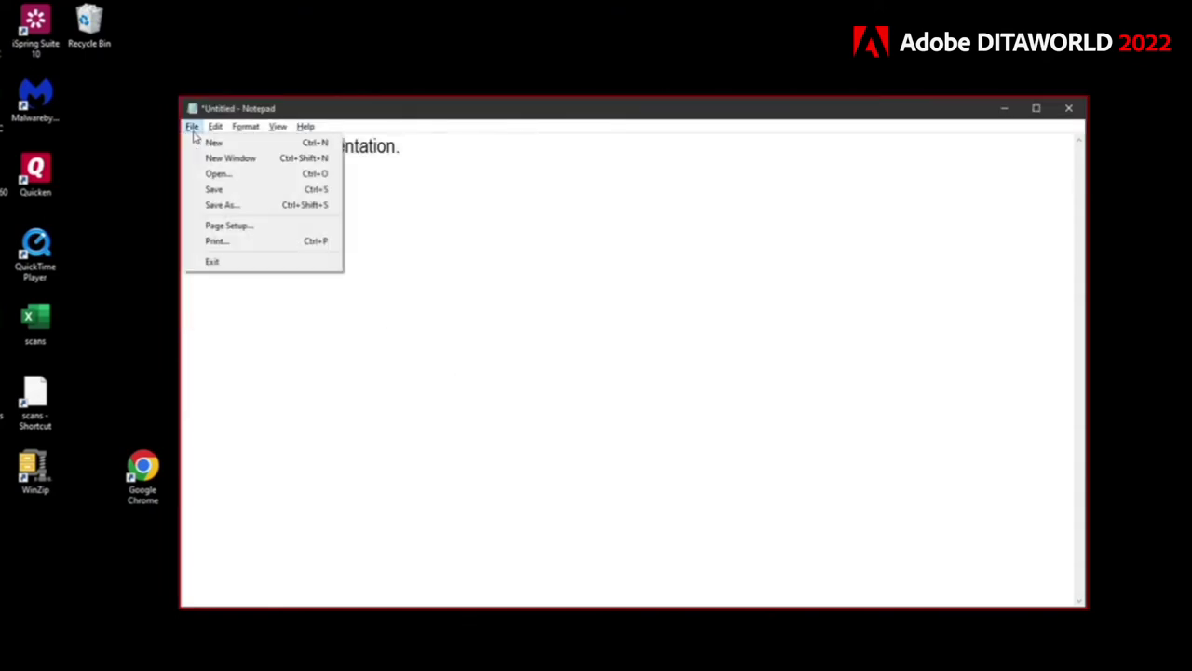
{"action": "left_click", "coordinate": [218, 226]}
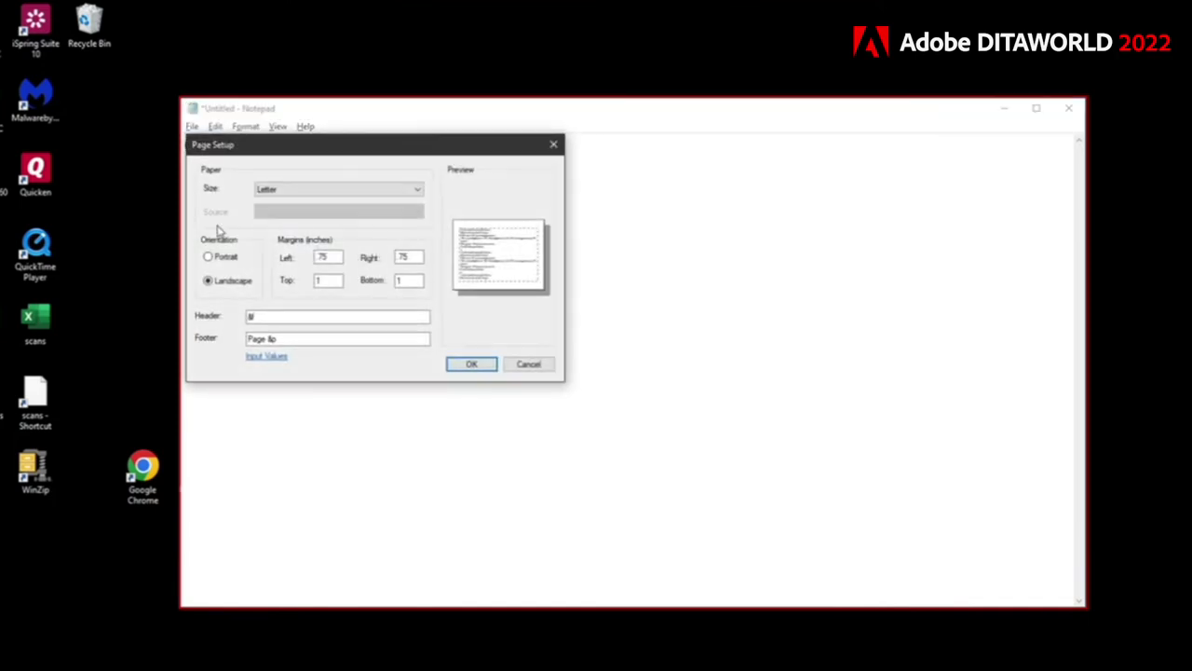
{"action": "left_click", "coordinate": [209, 258]}
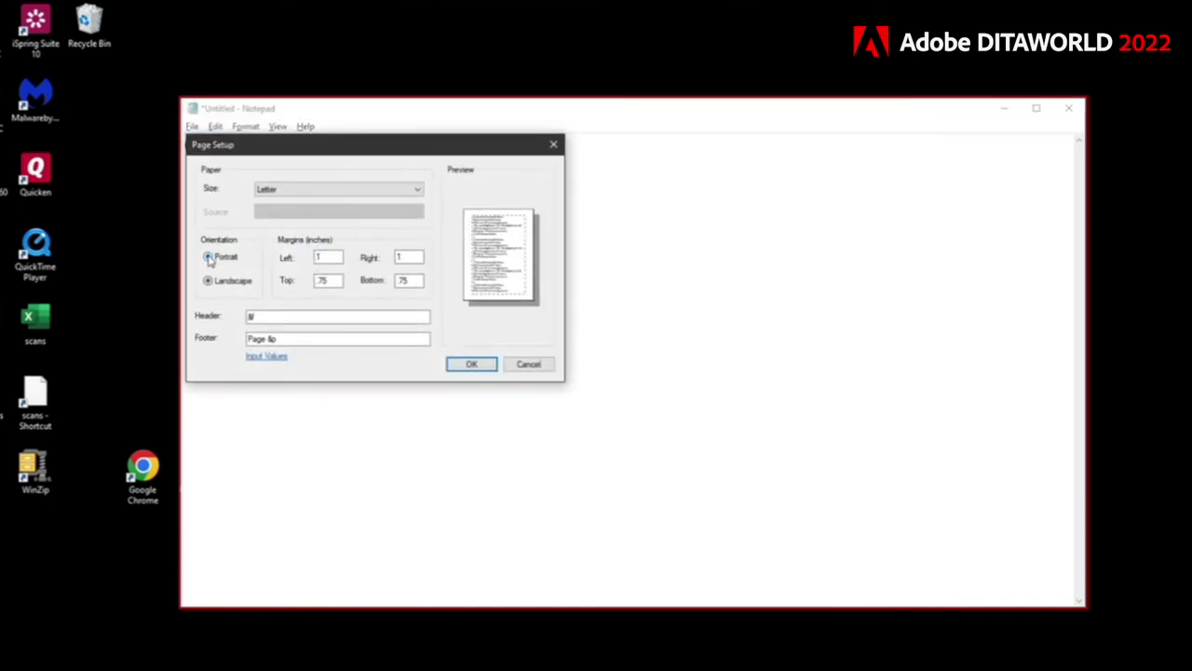
{"action": "left_click", "coordinate": [461, 362]}
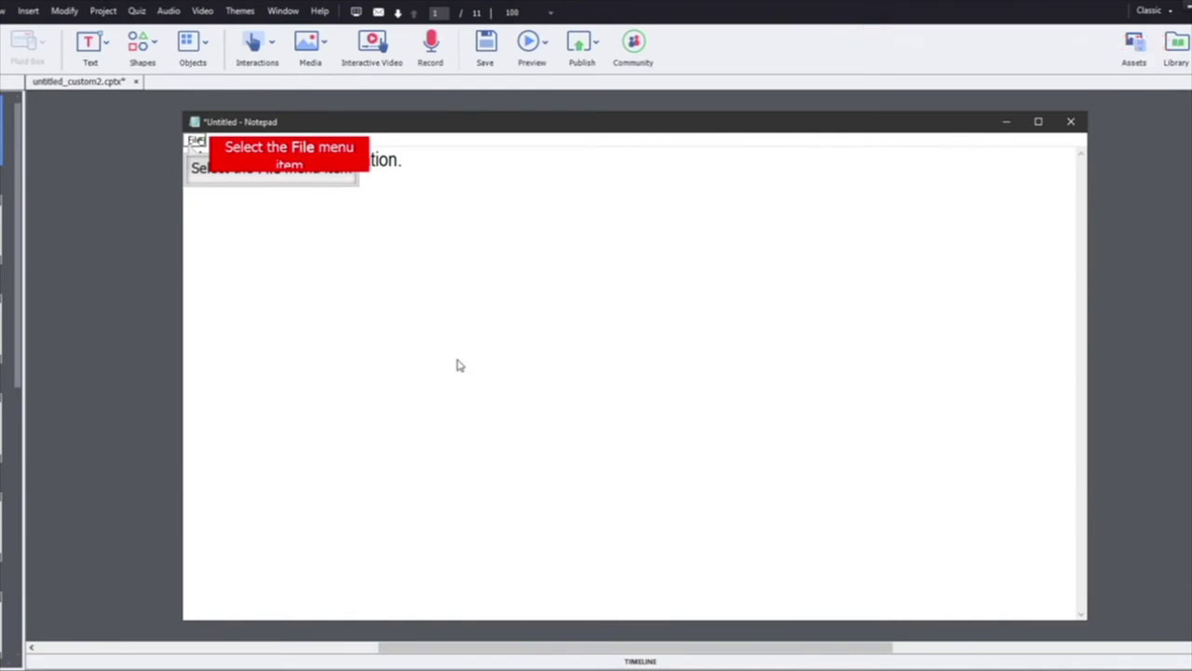
Step: Preview the whole project, work through its Page Setup simulation up to confirming Landscape, including one wrong response on slide 2, and close the preview
{"action": "left_click", "coordinate": [533, 42]}
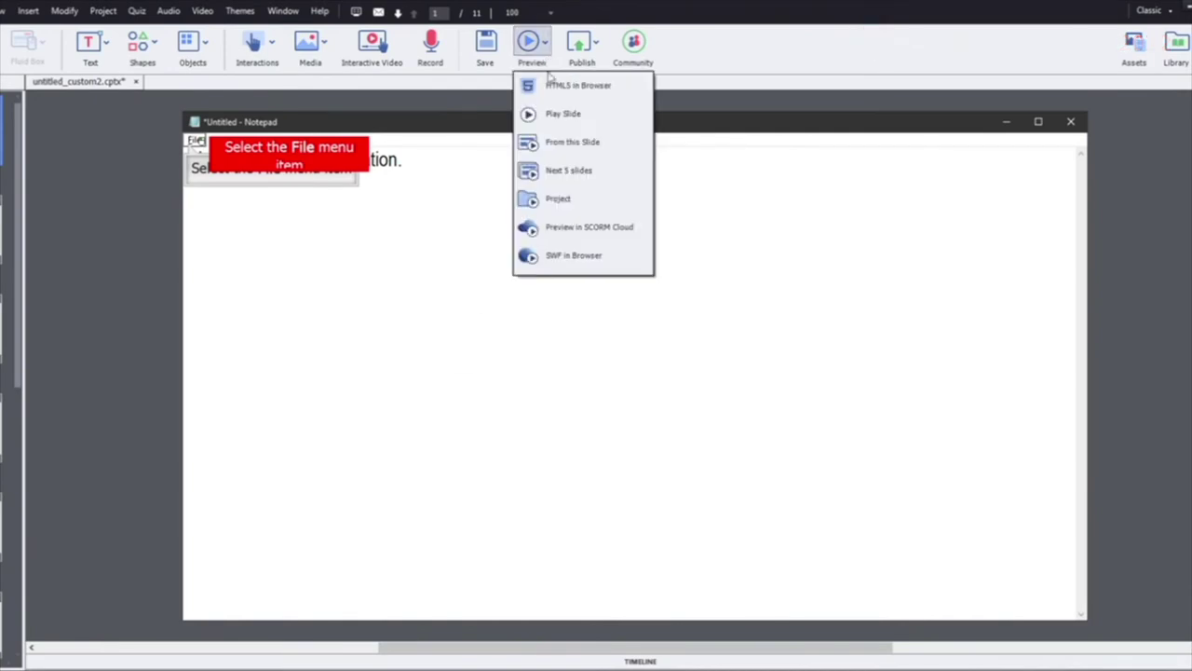
{"action": "left_click", "coordinate": [556, 197]}
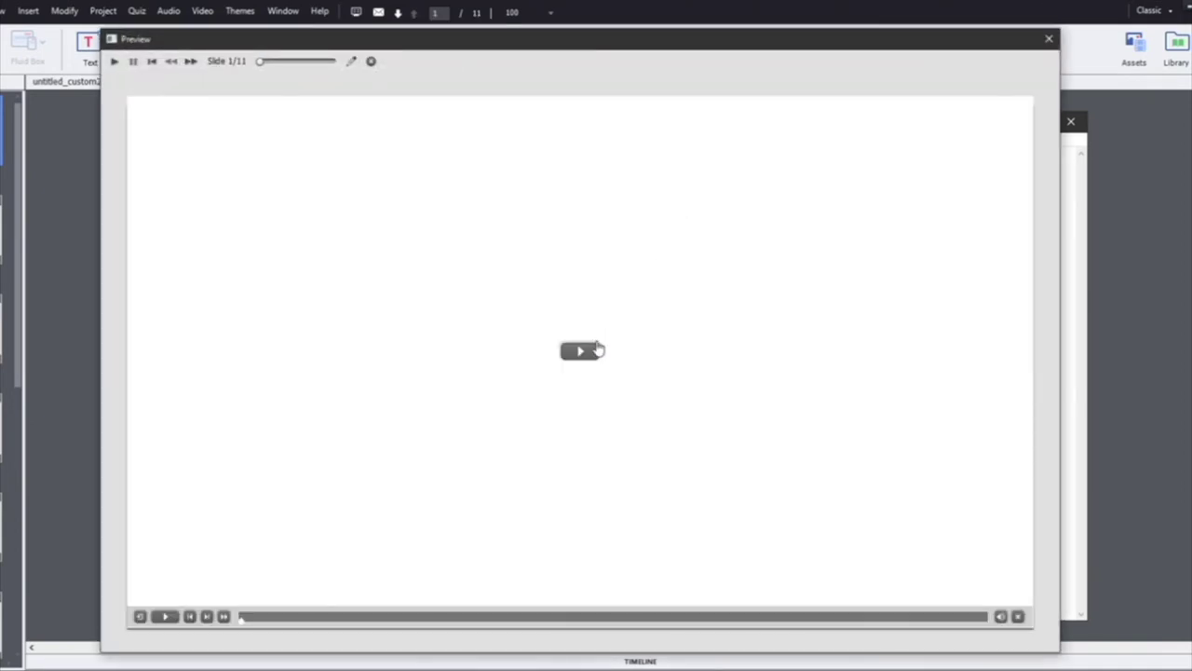
{"action": "left_click", "coordinate": [594, 350]}
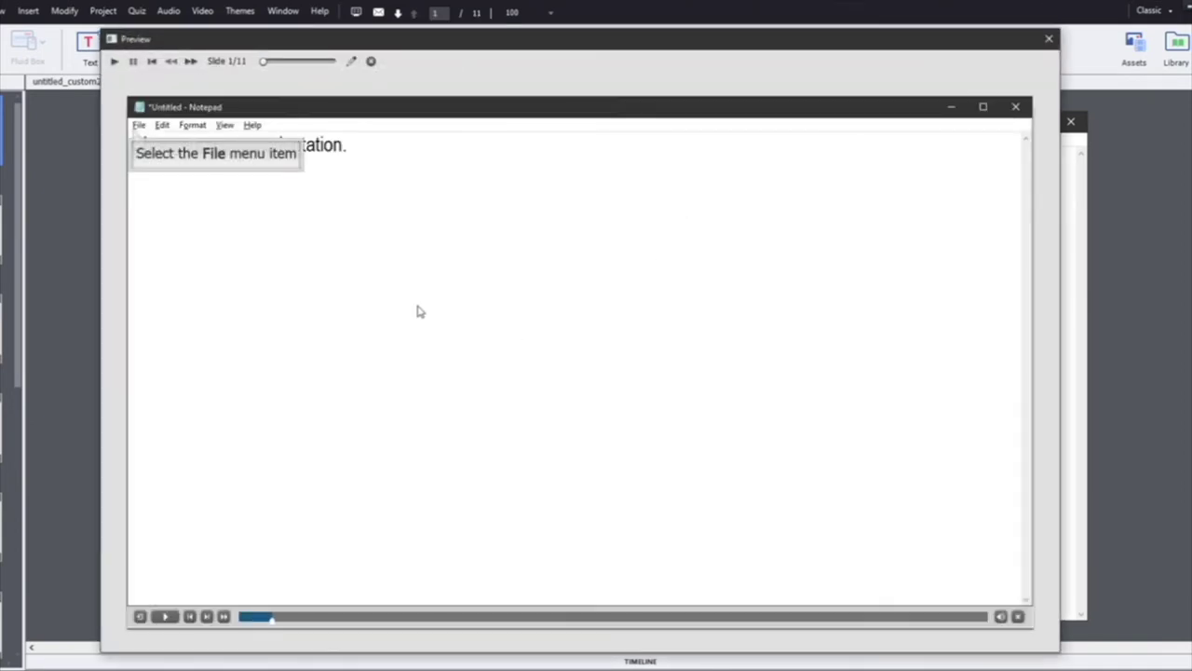
{"action": "left_click", "coordinate": [139, 126]}
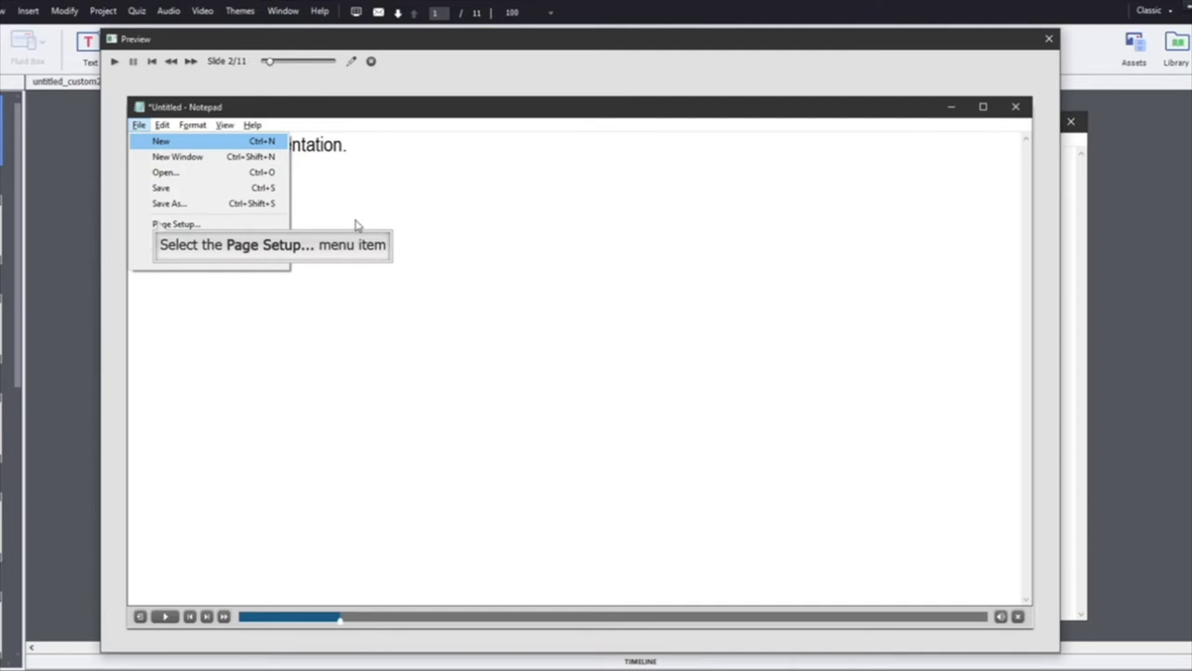
{"action": "left_click", "coordinate": [497, 267]}
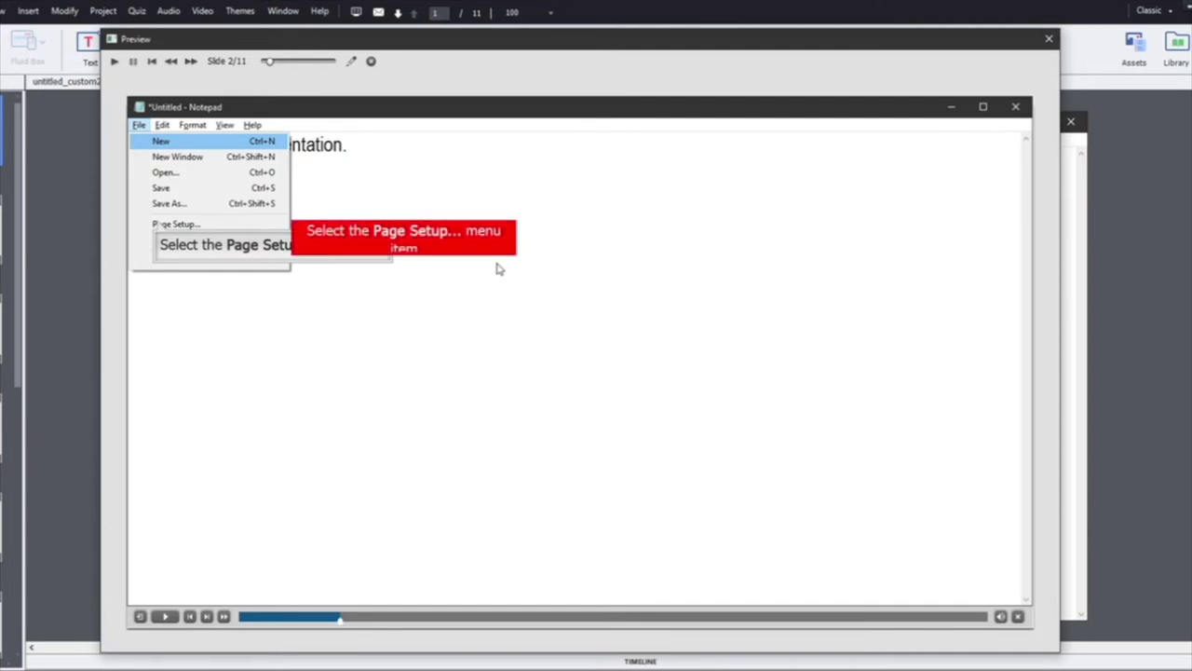
{"action": "left_click", "coordinate": [176, 225]}
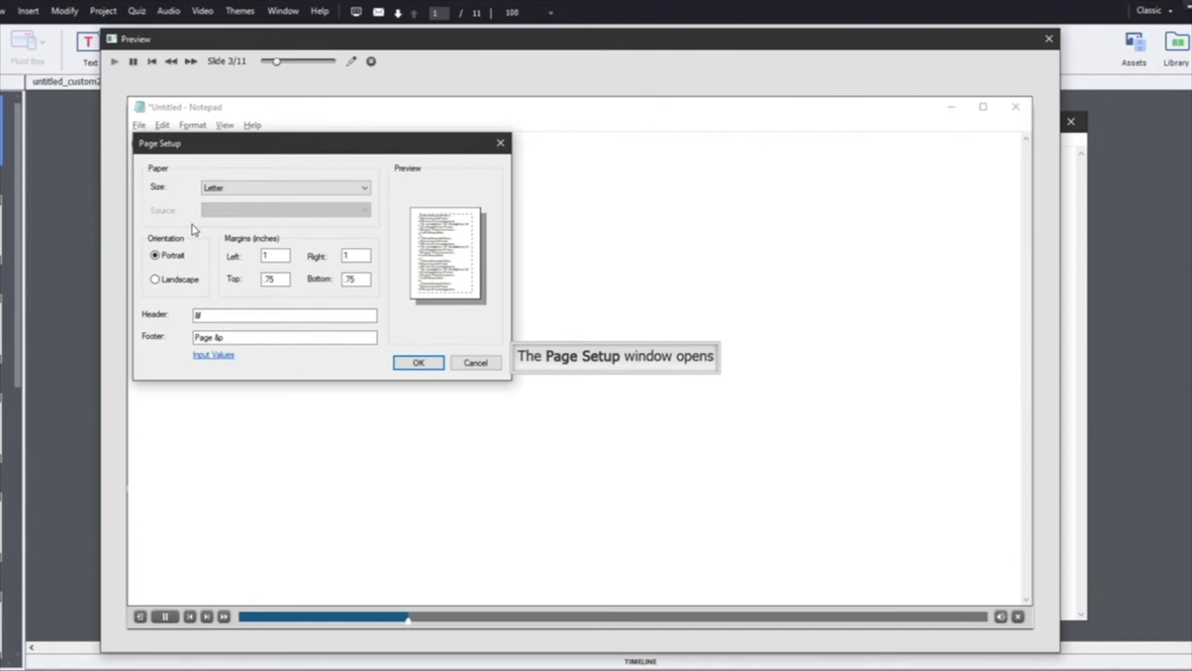
{"action": "left_click", "coordinate": [155, 281]}
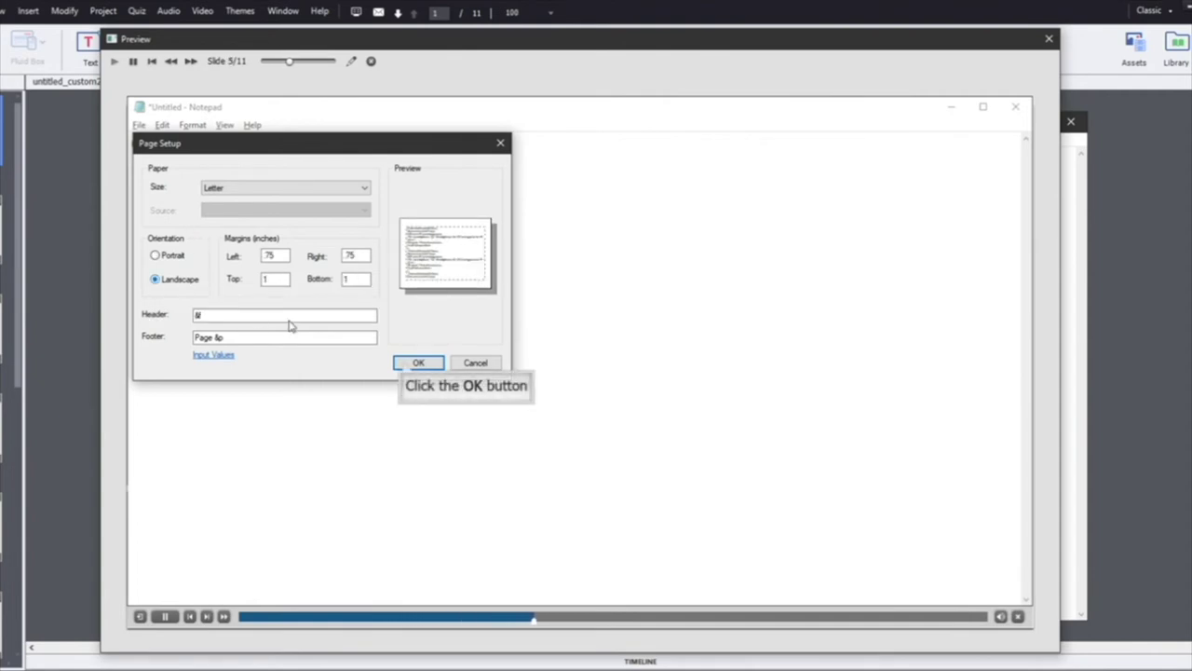
{"action": "left_click", "coordinate": [416, 364]}
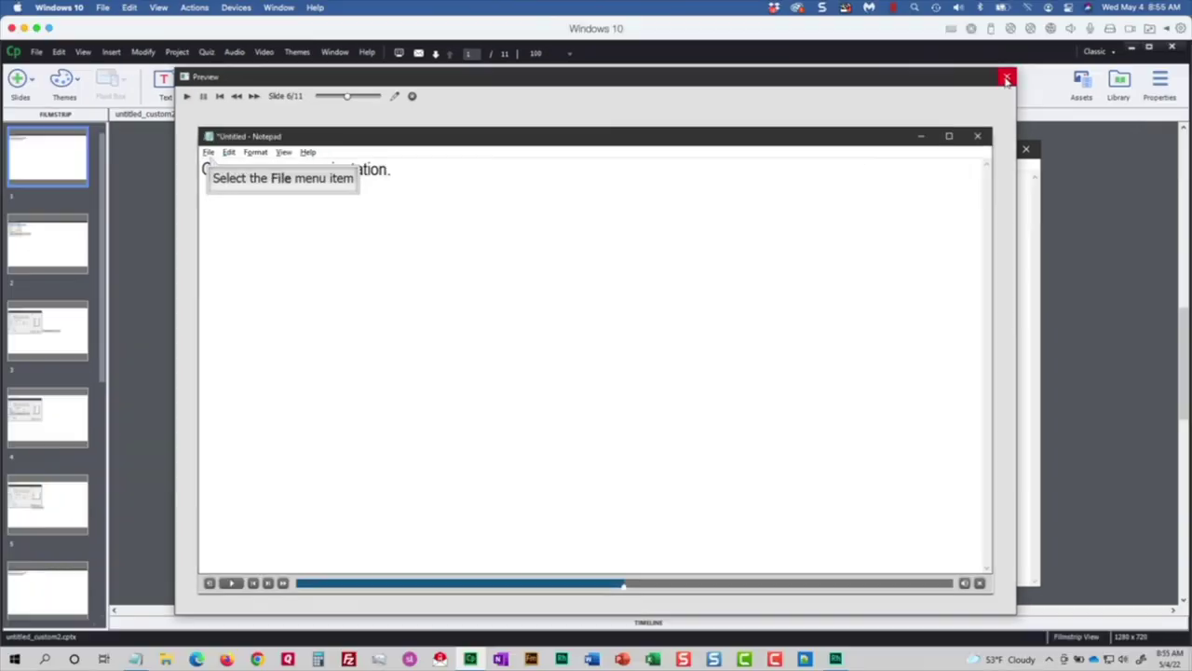
{"action": "left_click", "coordinate": [1048, 38]}
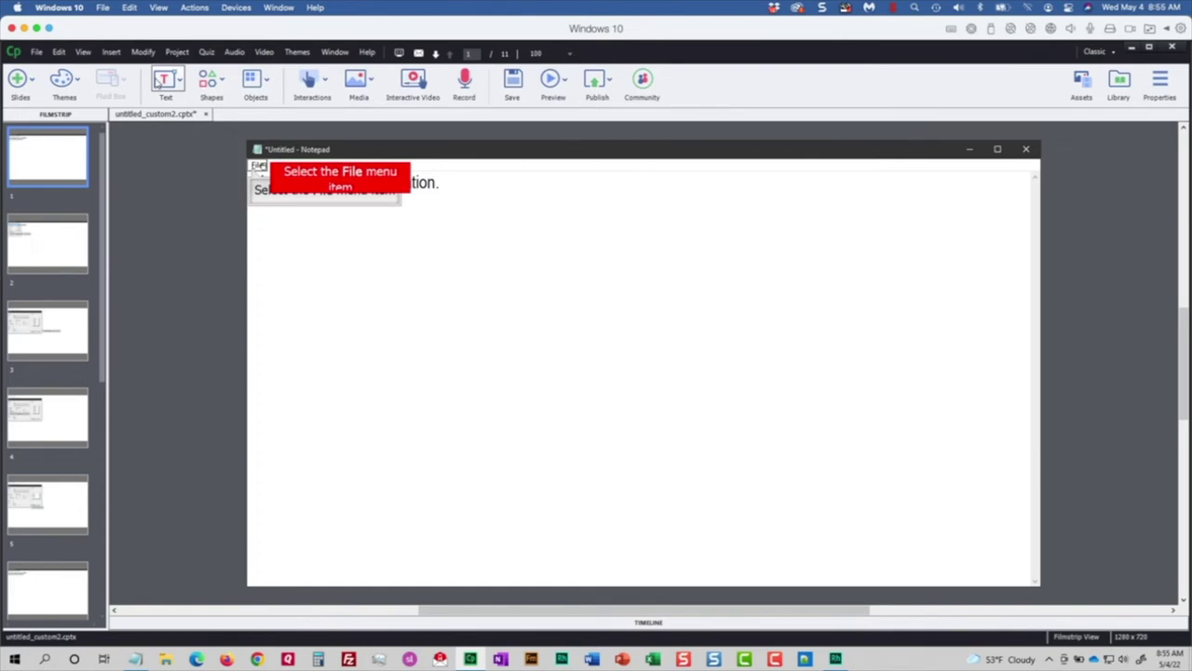
Step: Save the project as MyRecording in the RoboHelp2020Data\eLearning folder on the C: drive
{"action": "left_click", "coordinate": [37, 52]}
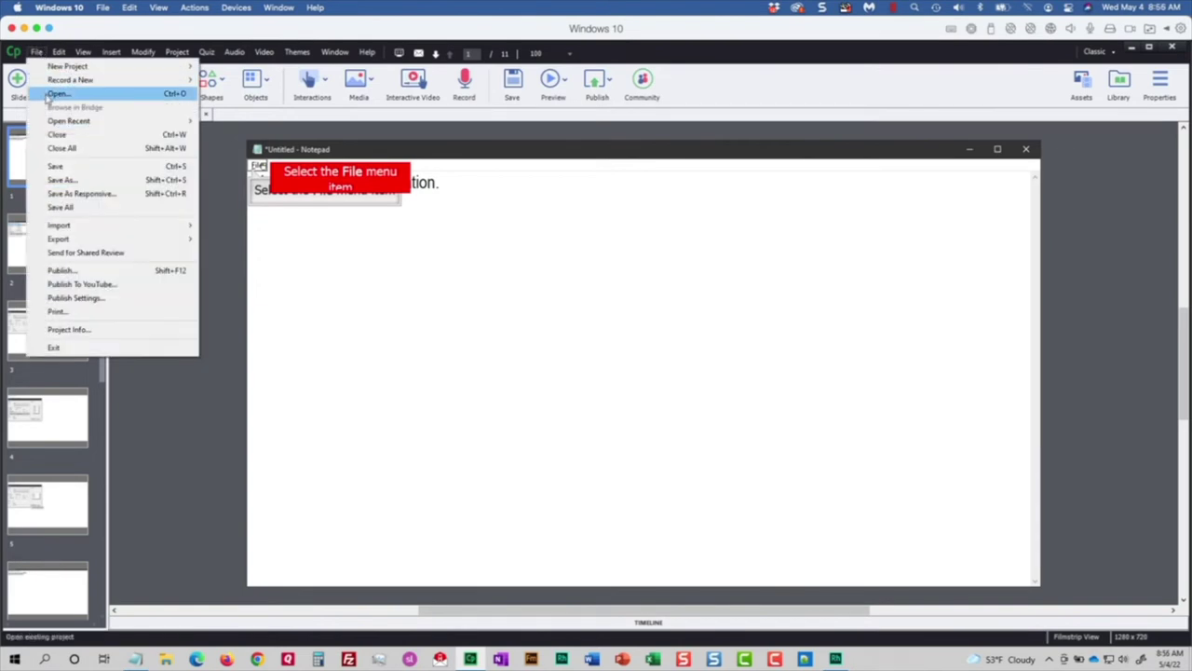
{"action": "left_click", "coordinate": [54, 167]}
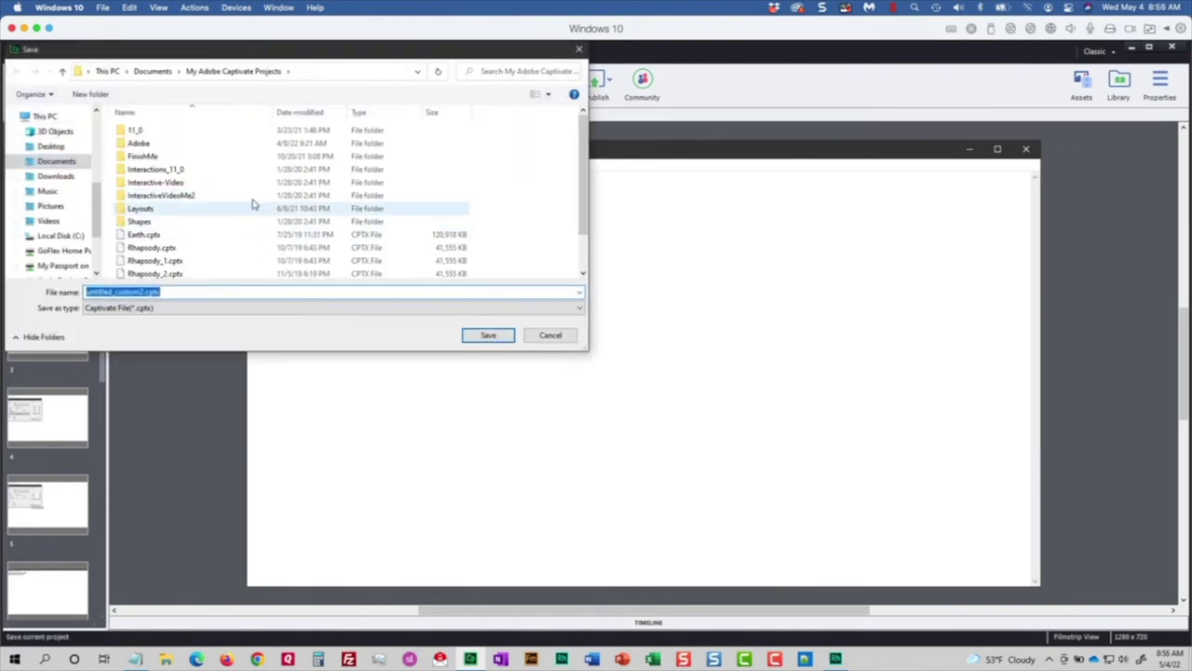
{"action": "left_click", "coordinate": [73, 235]}
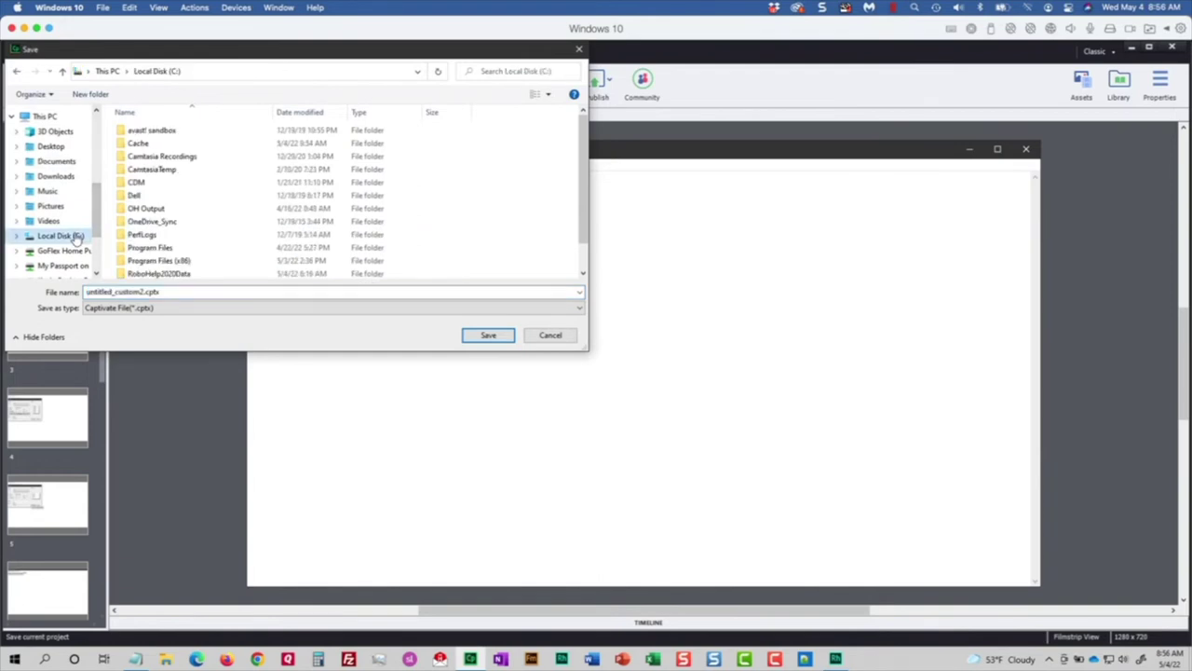
{"action": "double_click", "coordinate": [184, 277]}
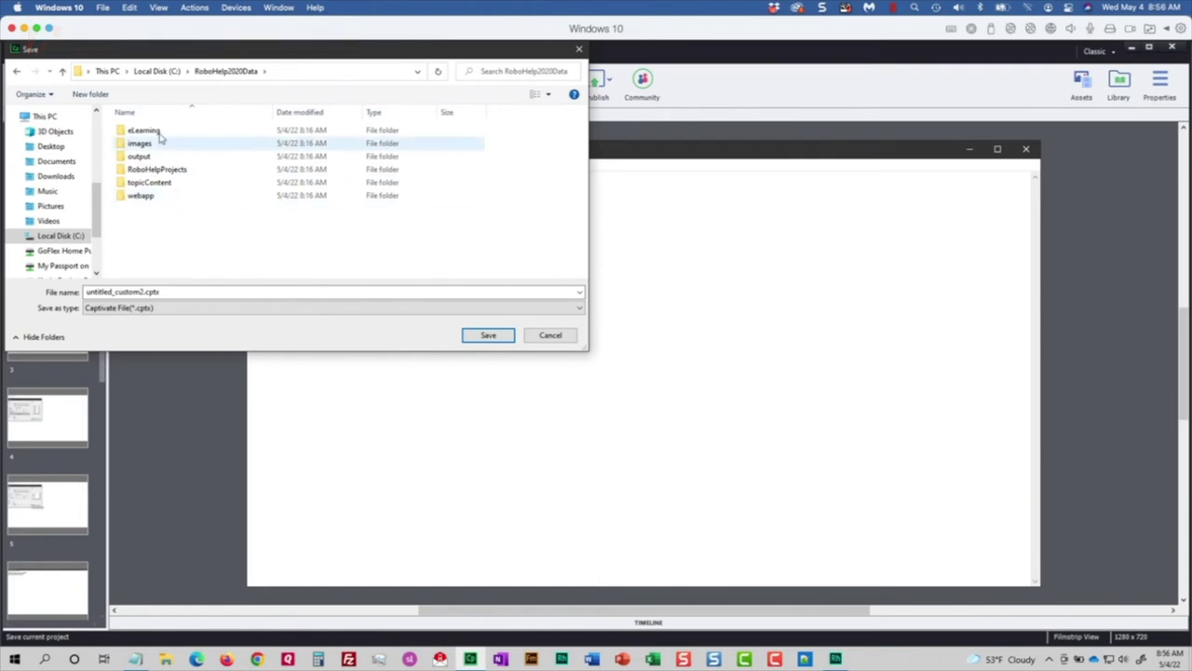
{"action": "double_click", "coordinate": [149, 130]}
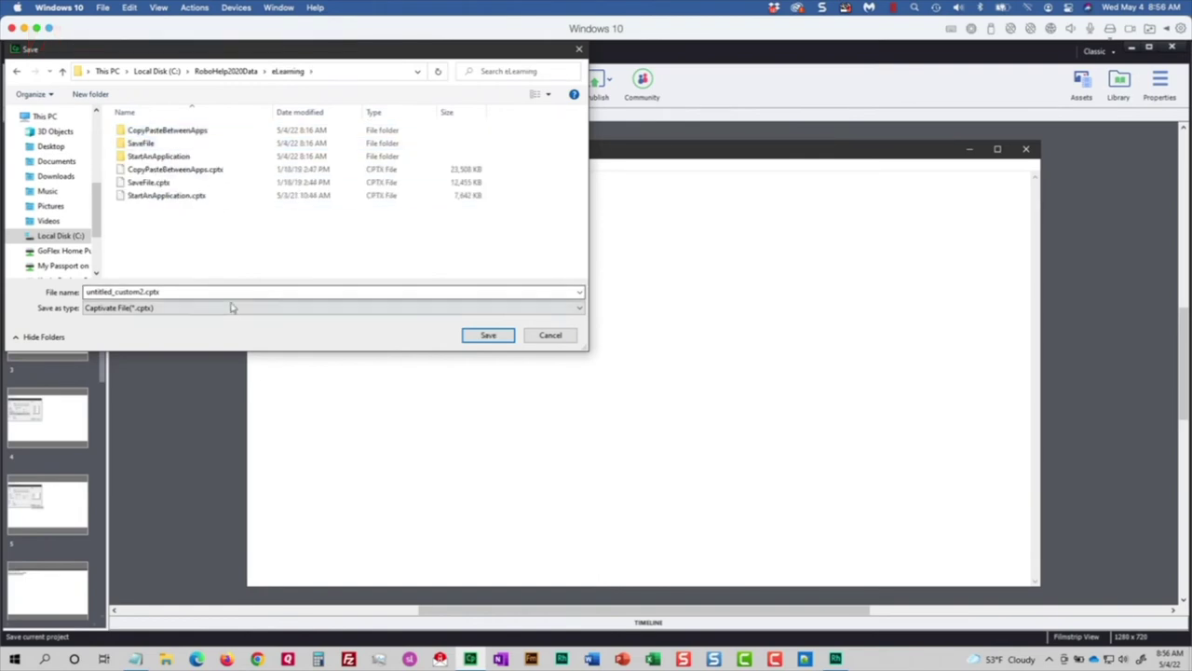
{"action": "double_click", "coordinate": [160, 292]}
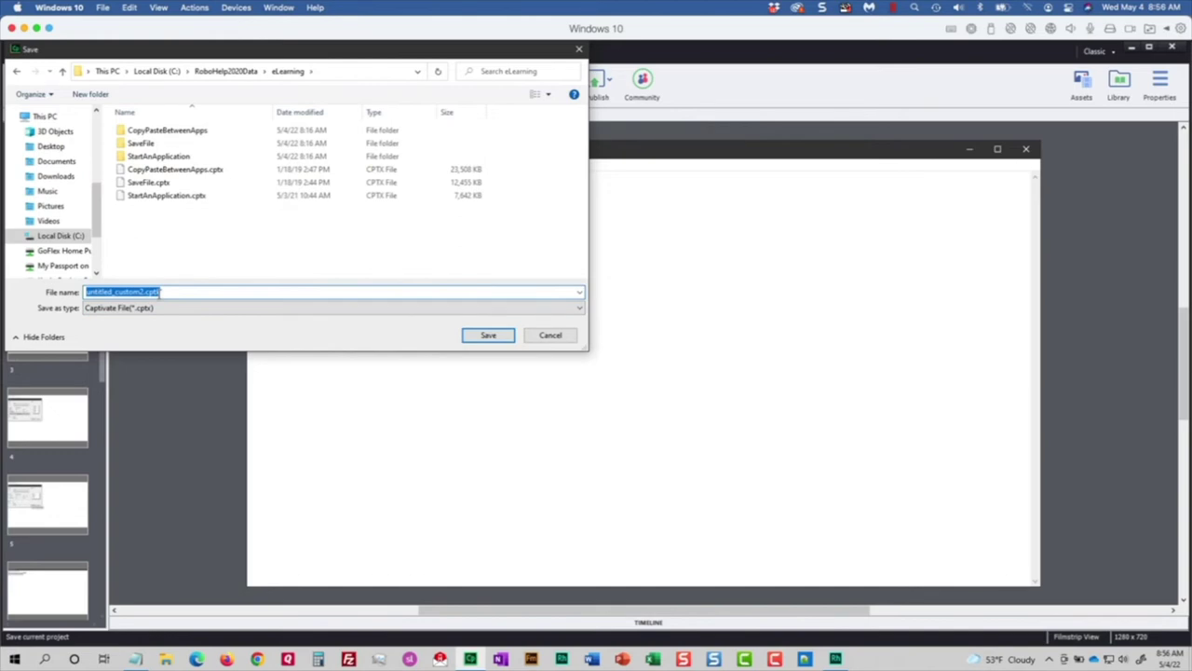
{"action": "type", "text": "MyRecording"}
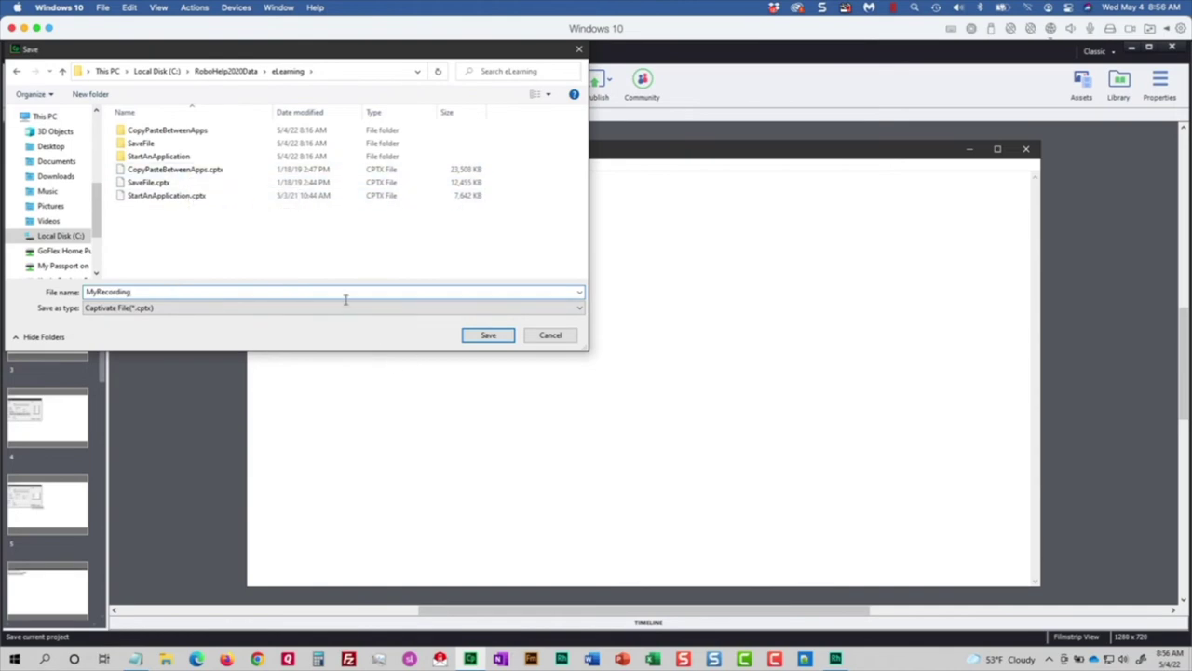
{"action": "left_click", "coordinate": [502, 336]}
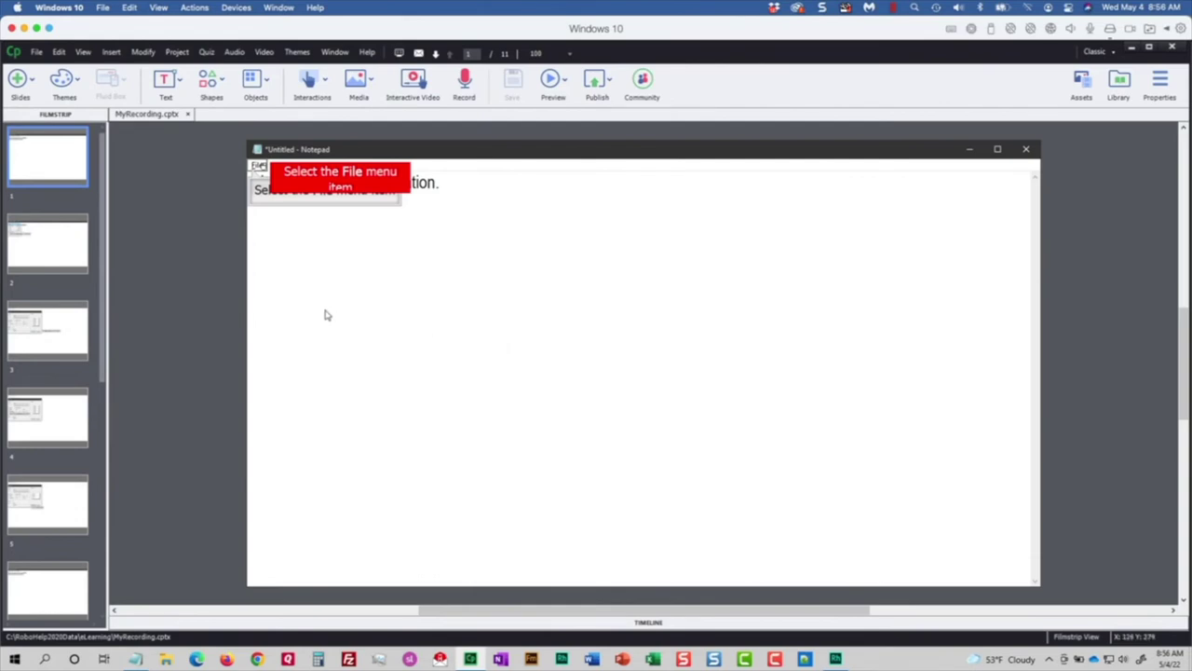
Step: Move slide 1's red failure caption clear of the grey text caption and enlarge it so its text fits on one line
{"action": "left_click", "coordinate": [426, 189]}
{"action": "left_click_drag", "start_coordinate": [449, 195], "coordinate": [579, 227]}
{"action": "left_click", "coordinate": [578, 232]}
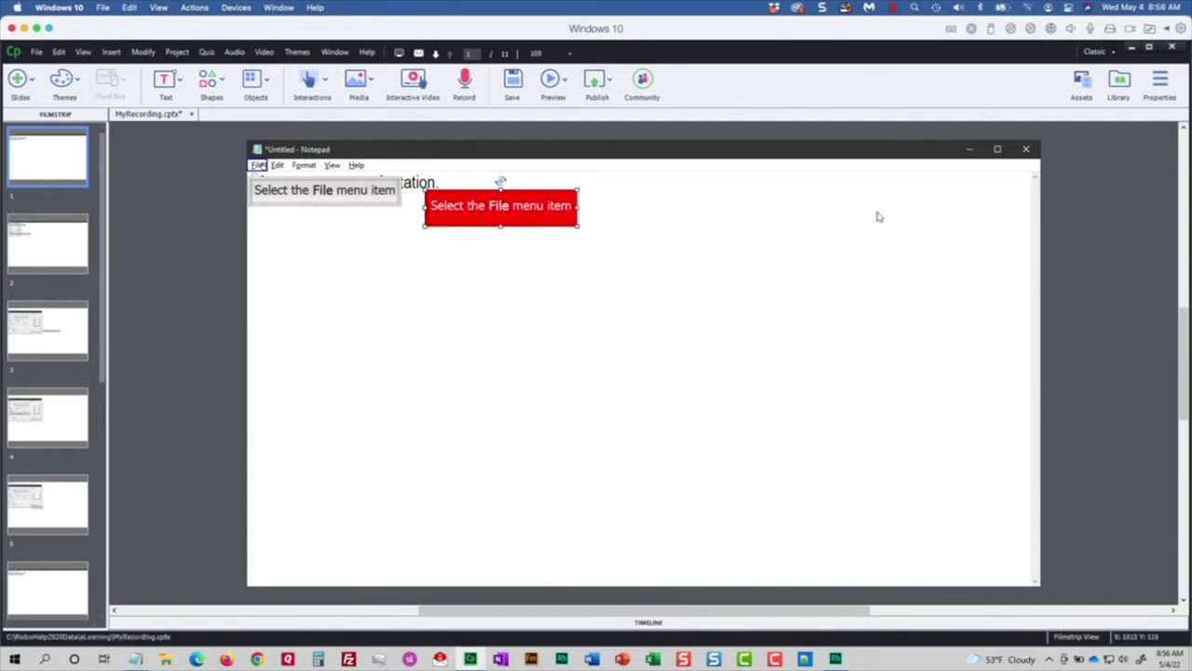
Step: Set the font of slide 1's failure caption to Verdana at size 15
{"action": "left_click", "coordinate": [1158, 90]}
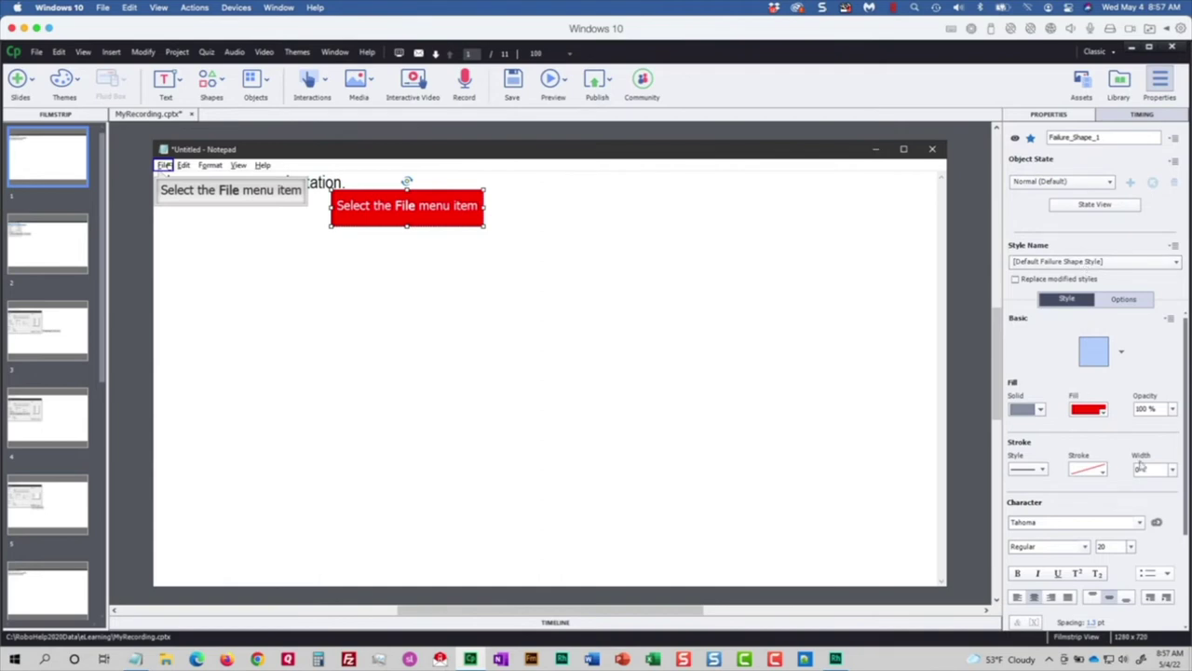
{"action": "left_click", "coordinate": [1069, 520]}
{"action": "type", "text": "Verdana"}
{"action": "key", "text": "Return"}
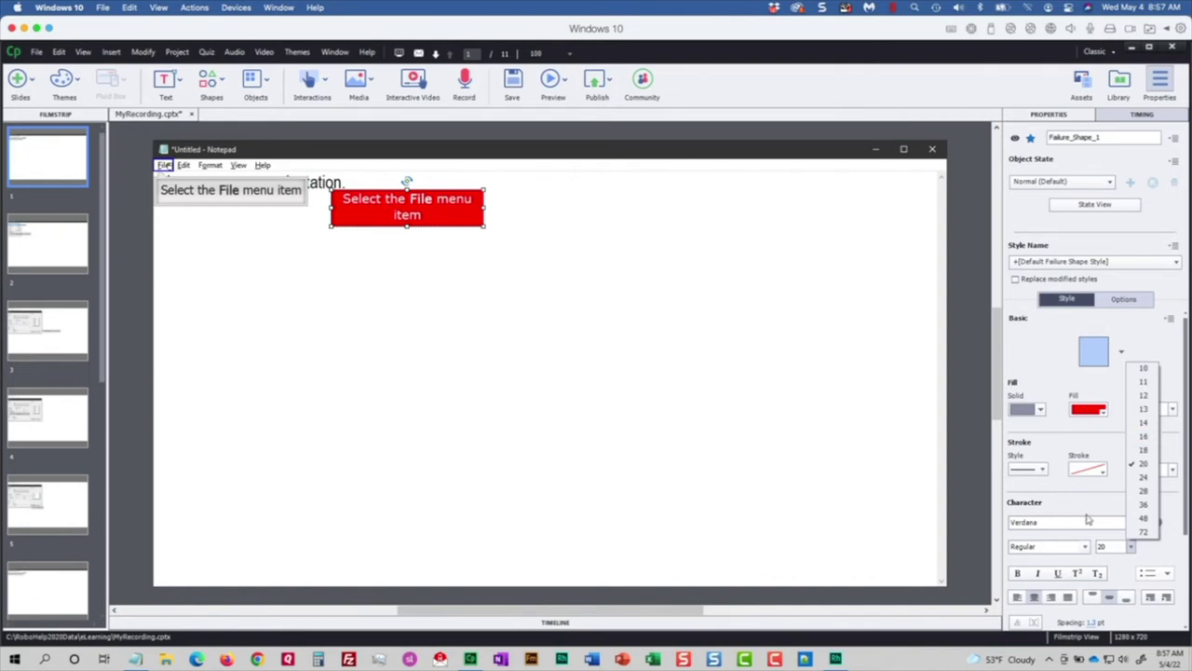
{"action": "left_click", "coordinate": [1099, 545]}
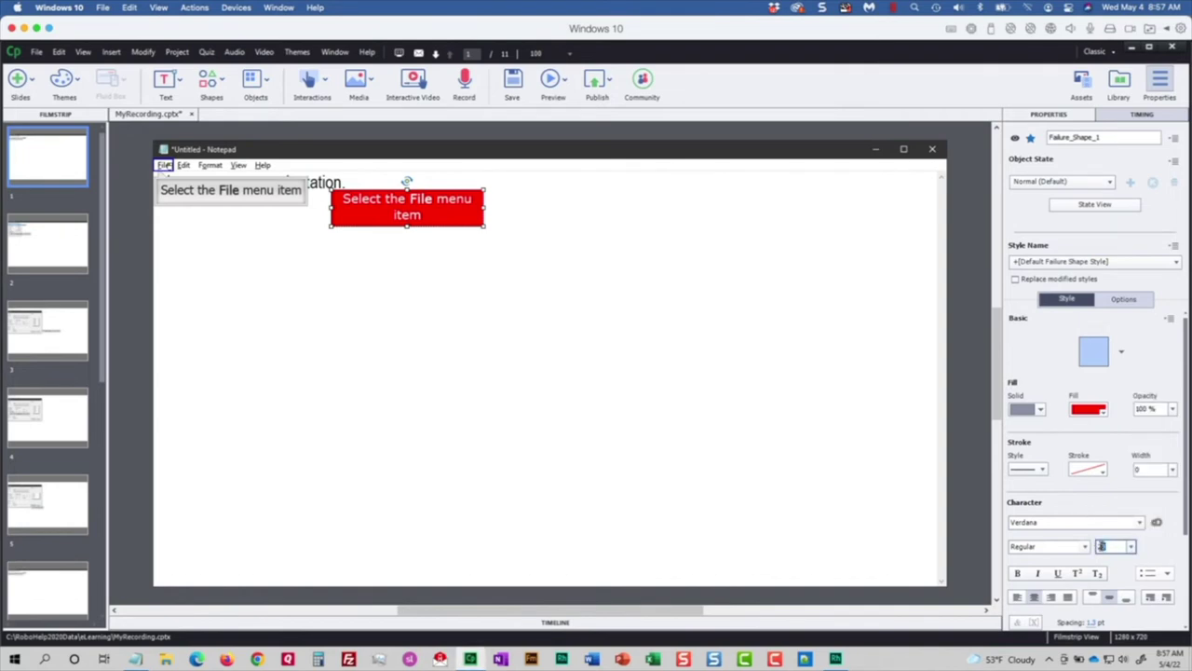
{"action": "type", "text": "15"}
{"action": "key", "text": "Tab"}
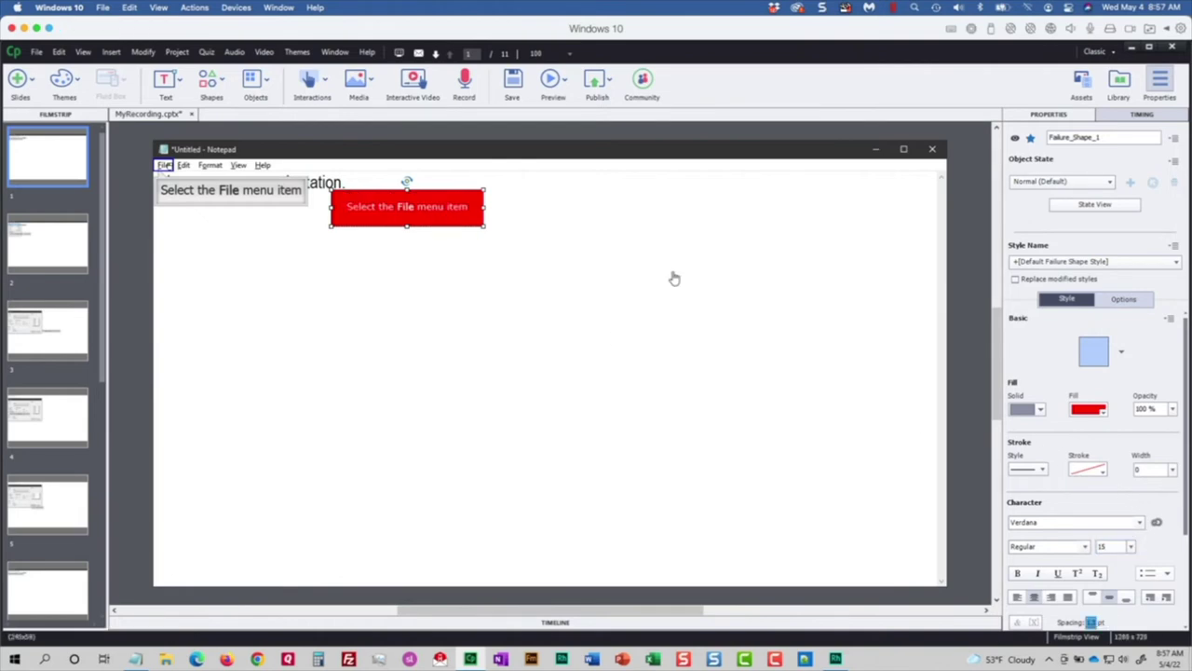
Step: Compare with slide 2's failure caption, then save slide 1's caption formatting changes to the existing Default Failure Shape Style
{"action": "left_click", "coordinate": [67, 245]}
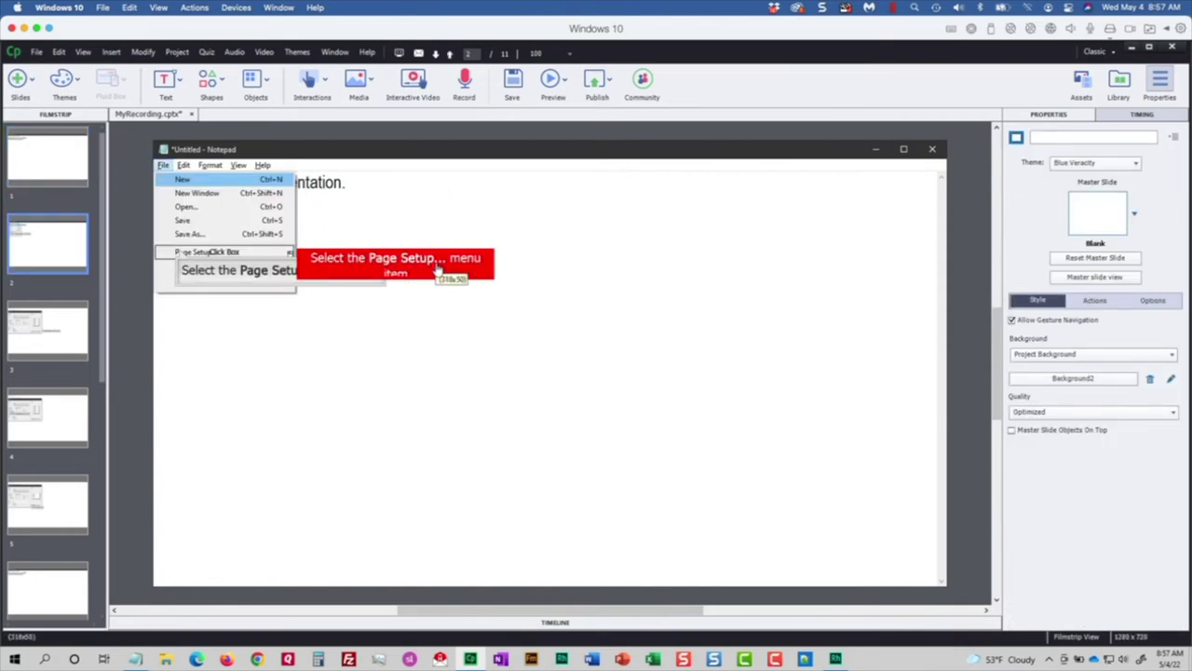
{"action": "left_click", "coordinate": [42, 172]}
{"action": "left_click", "coordinate": [420, 223]}
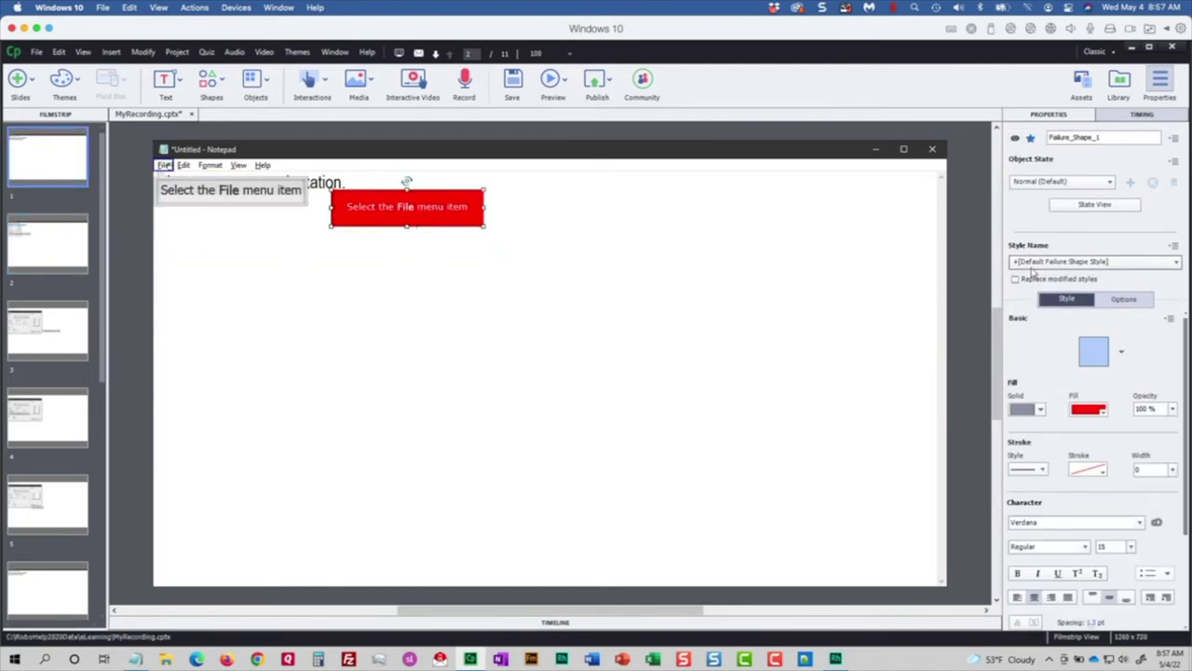
{"action": "left_click", "coordinate": [1173, 247]}
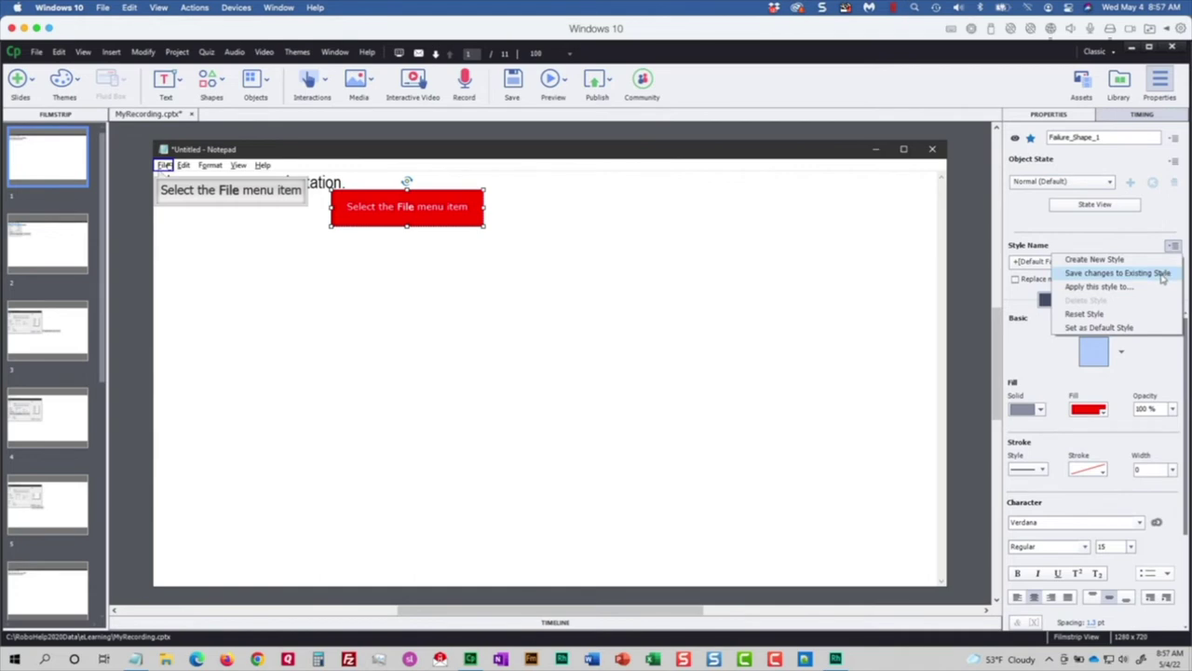
{"action": "left_click", "coordinate": [1161, 273]}
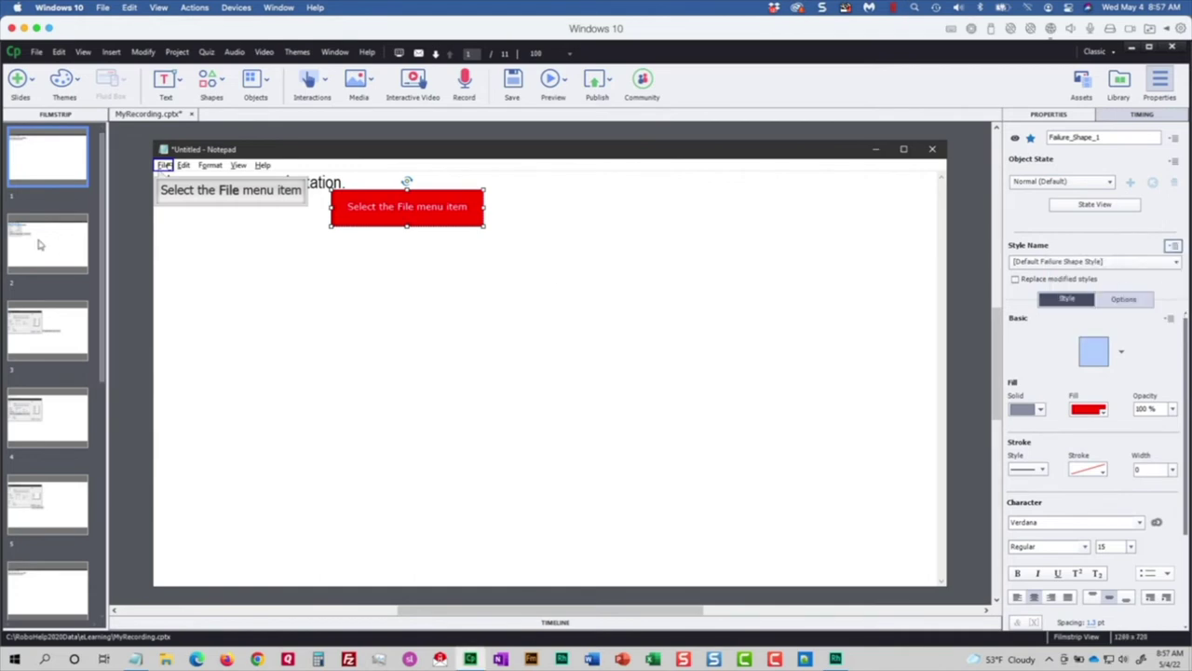